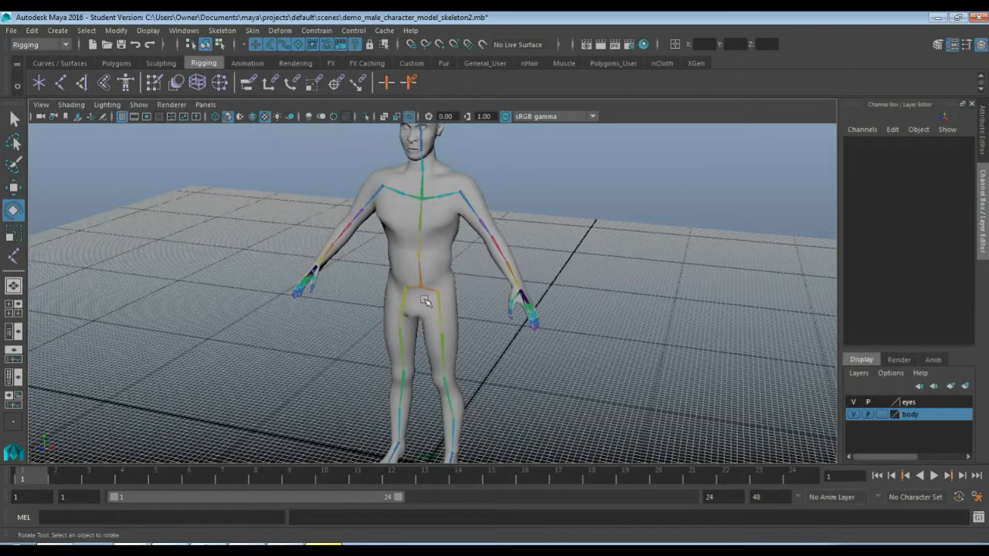
Unbind the skin from the character's body mesh with the history option set to Delete history
left_click(424, 308)
key("q")
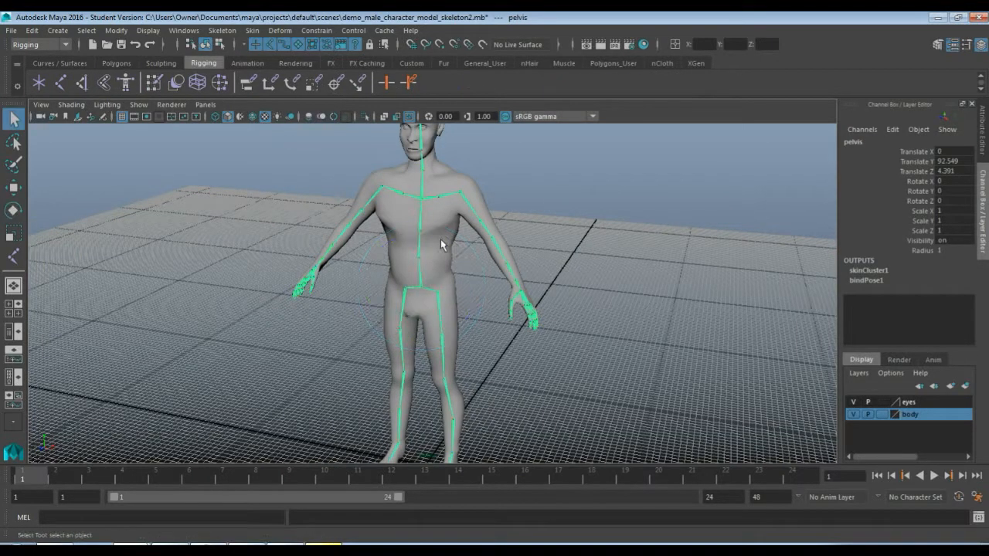
left_click(441, 245)
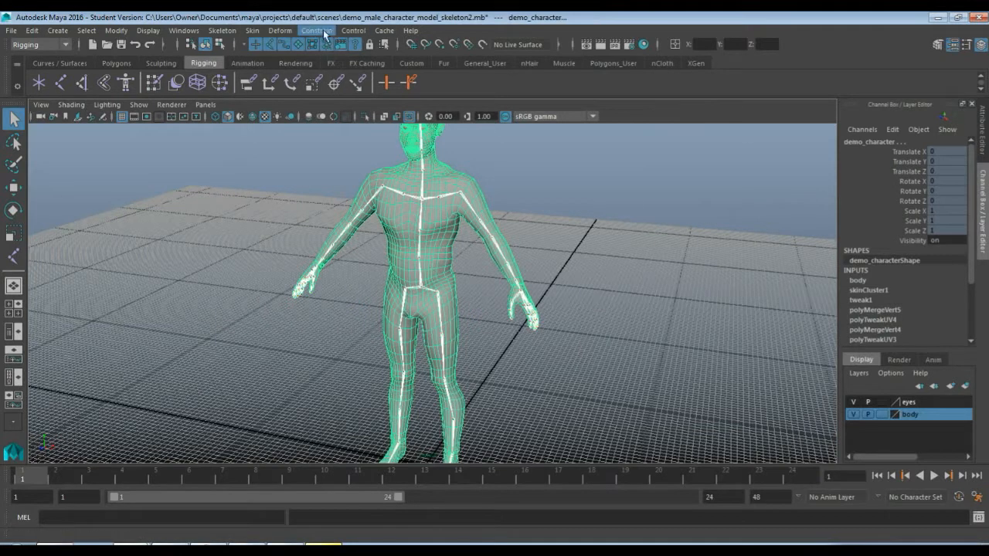
left_click(253, 30)
left_click(255, 30)
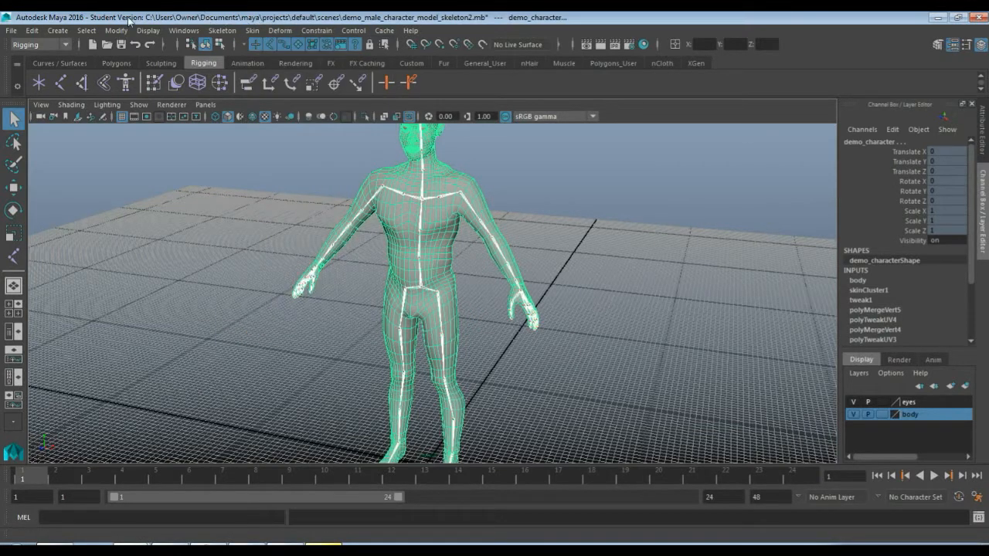
left_click(253, 30)
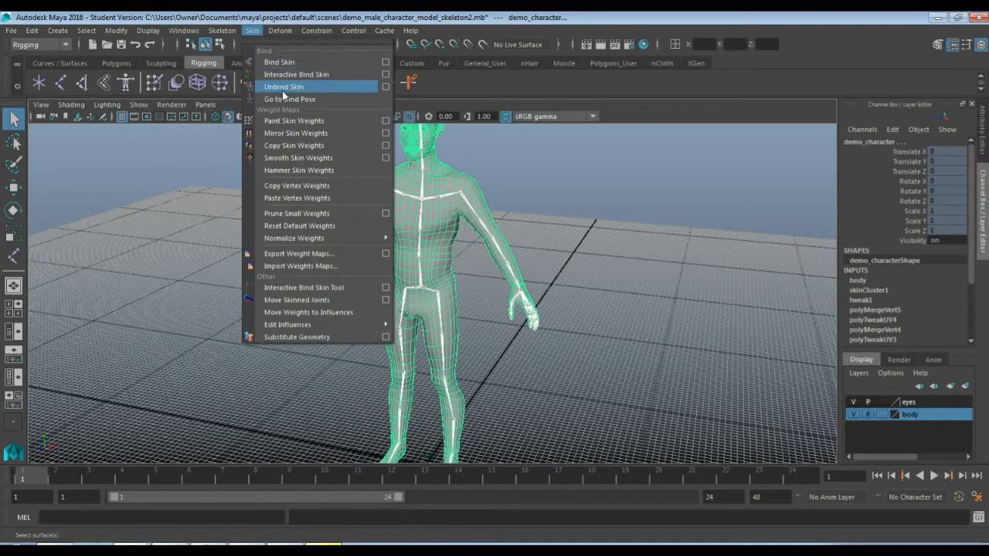
left_click(384, 86)
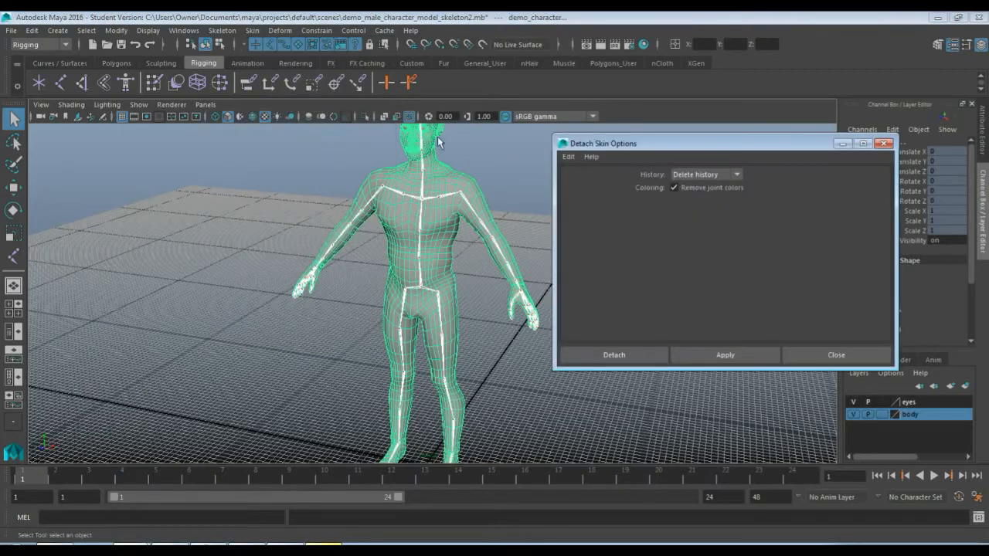
left_click(734, 177)
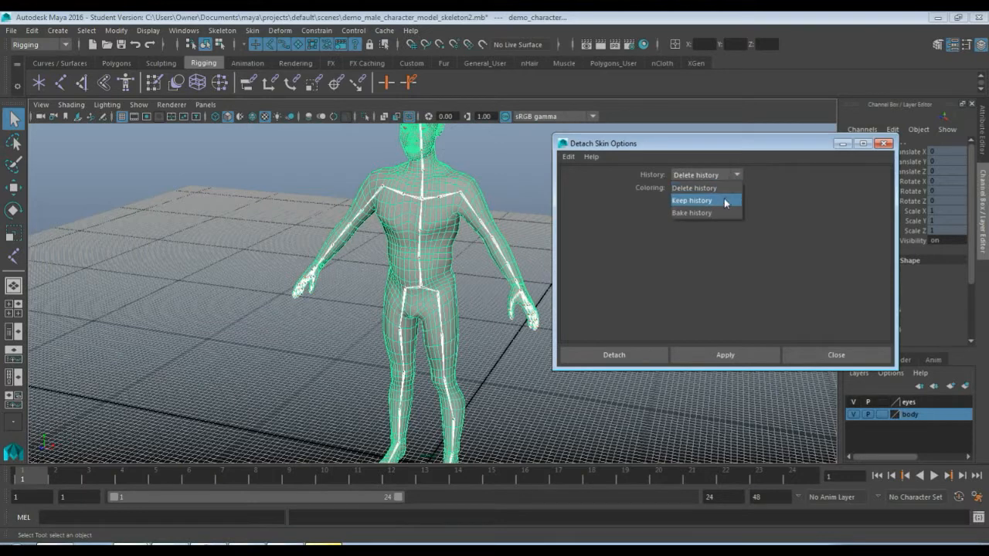
left_click(731, 173)
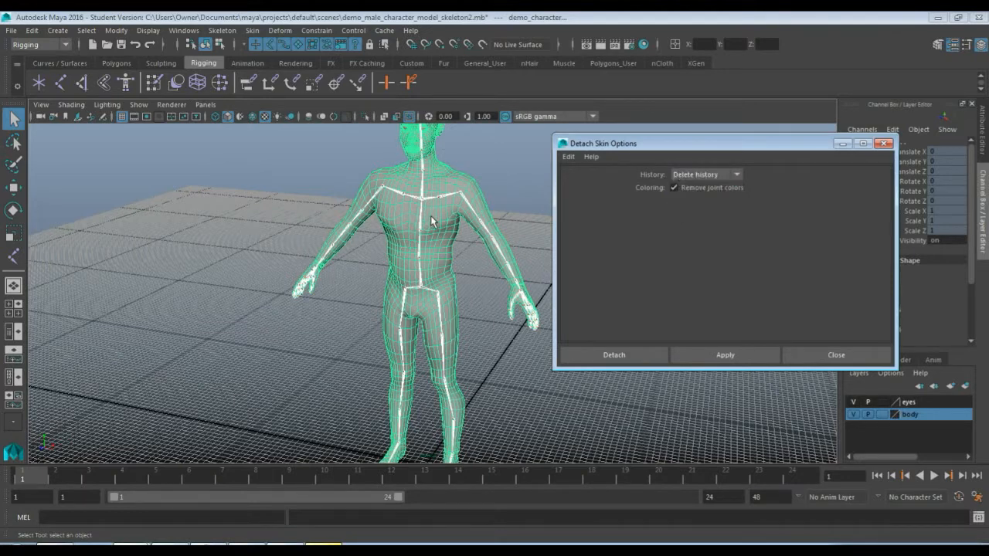
left_click(727, 175)
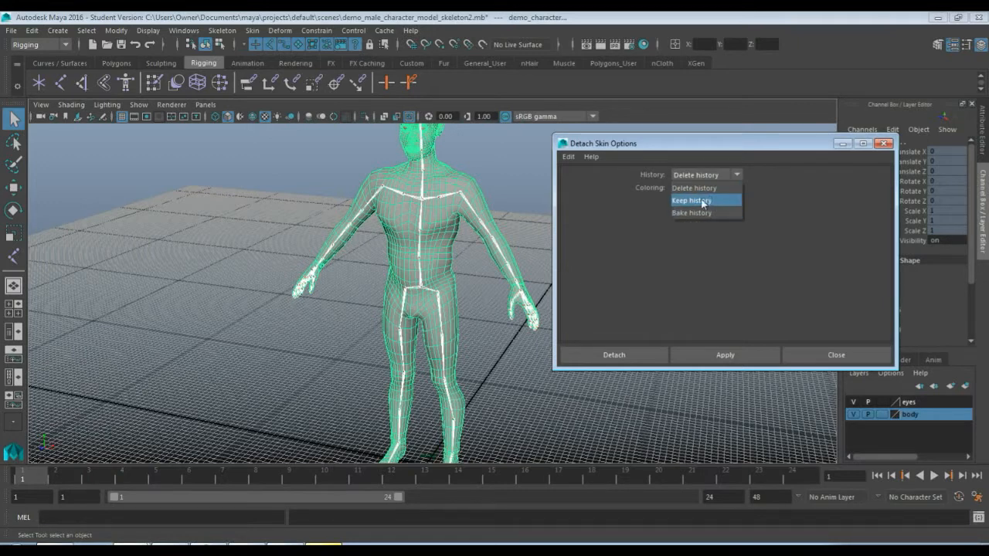
left_click(694, 188)
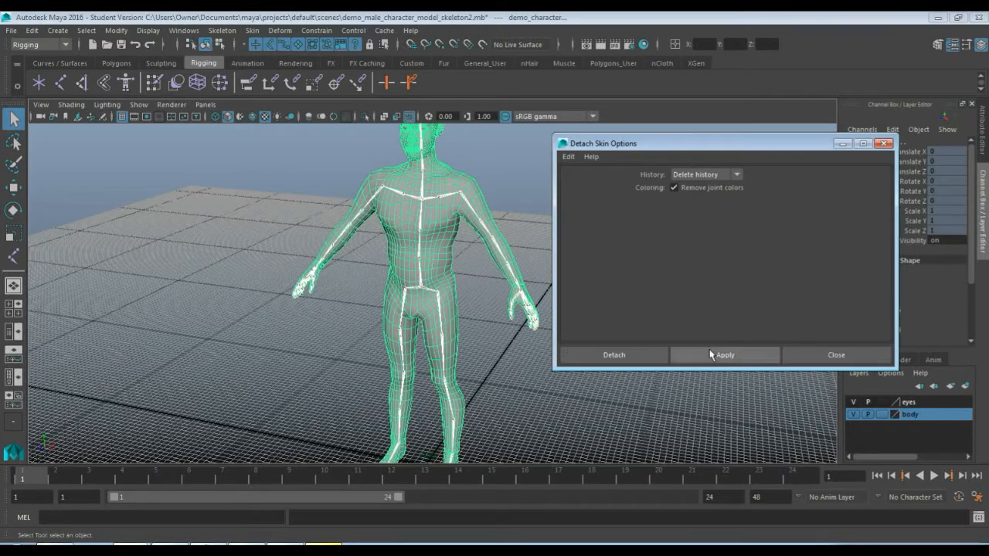
left_click(597, 355)
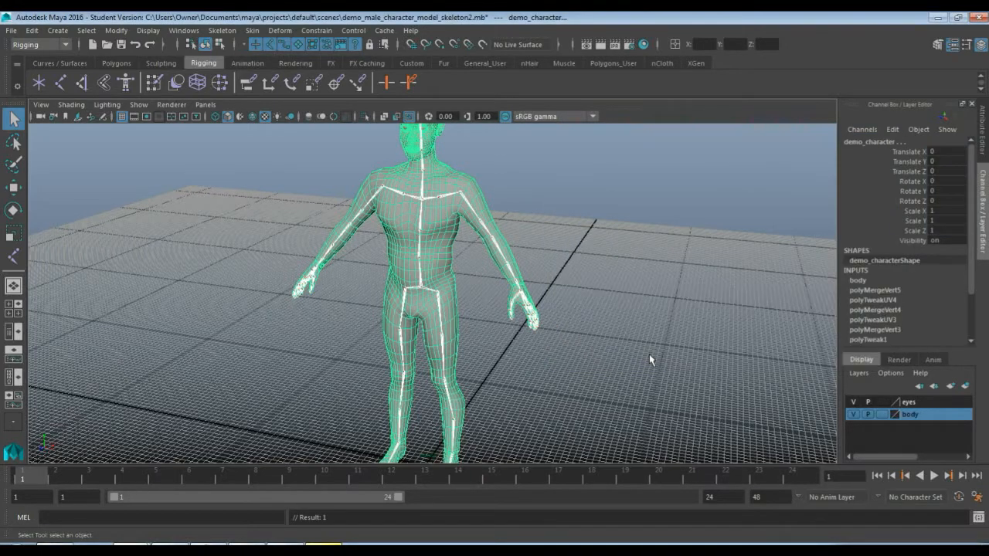
left_click(584, 359)
left_click(423, 291)
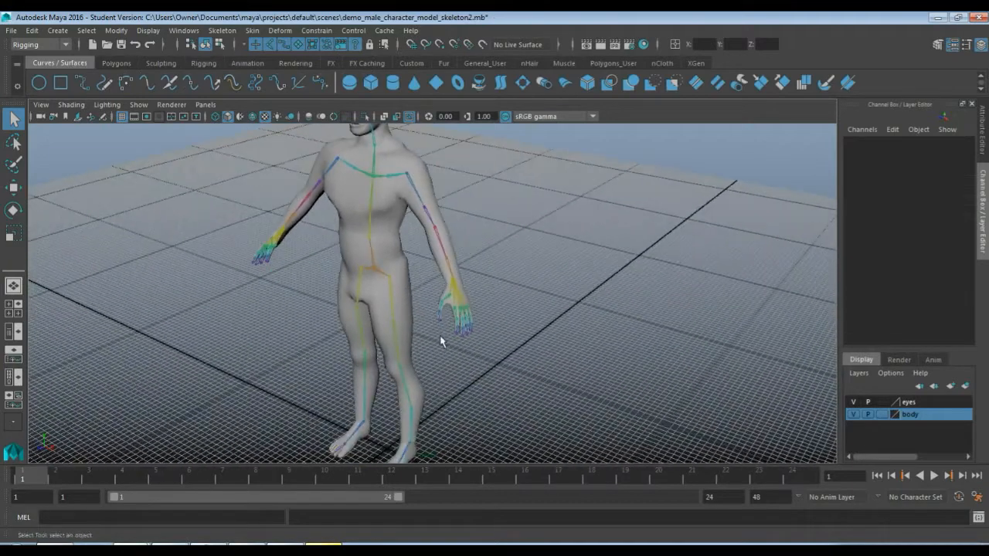
Try rotating the left wrist joint about -70 degrees around Z to test the hand's deformation, and undo the rotation
scroll(440, 335, "up", 3)
scroll(439, 336, "up", 8)
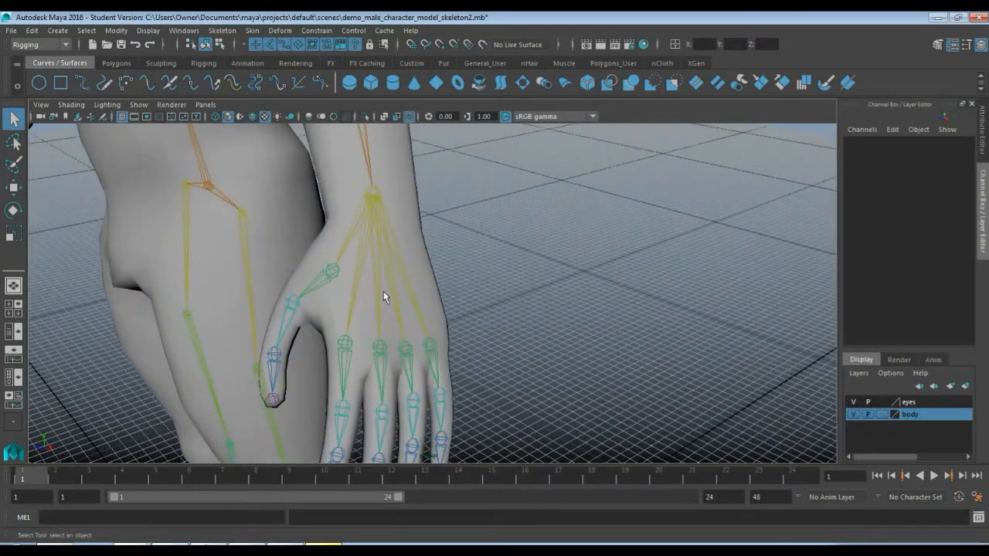
left_click(372, 195)
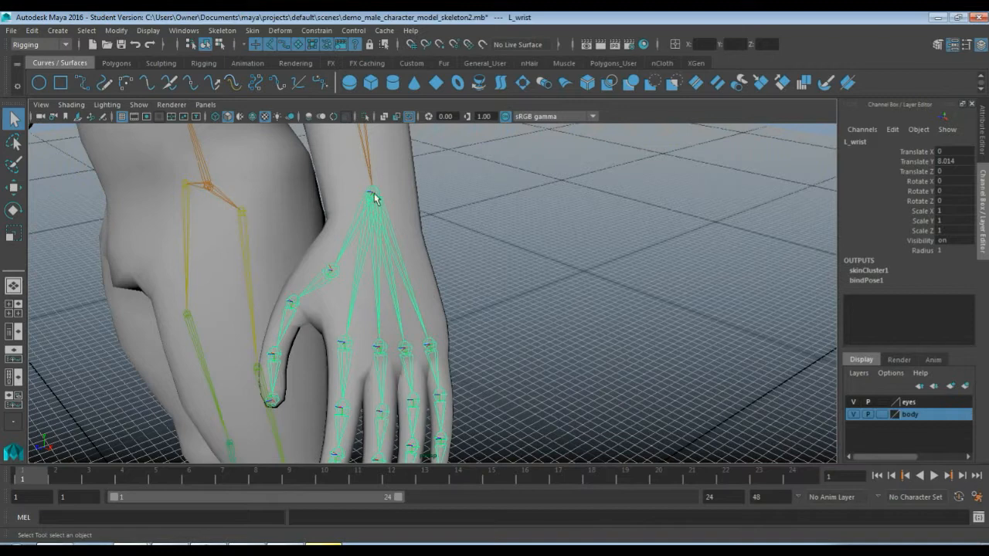
key("e")
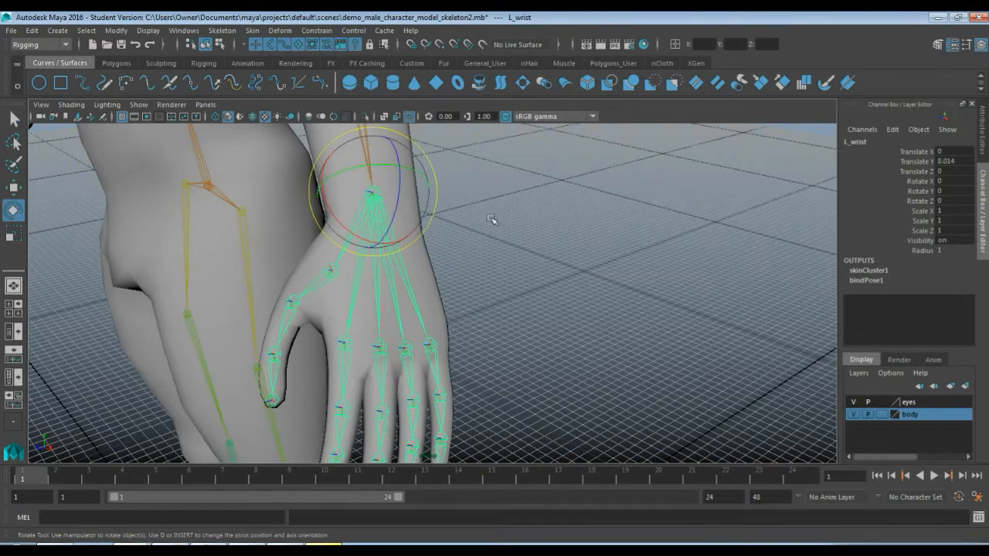
left_click_drag(493, 200, 415, 193, "alt")
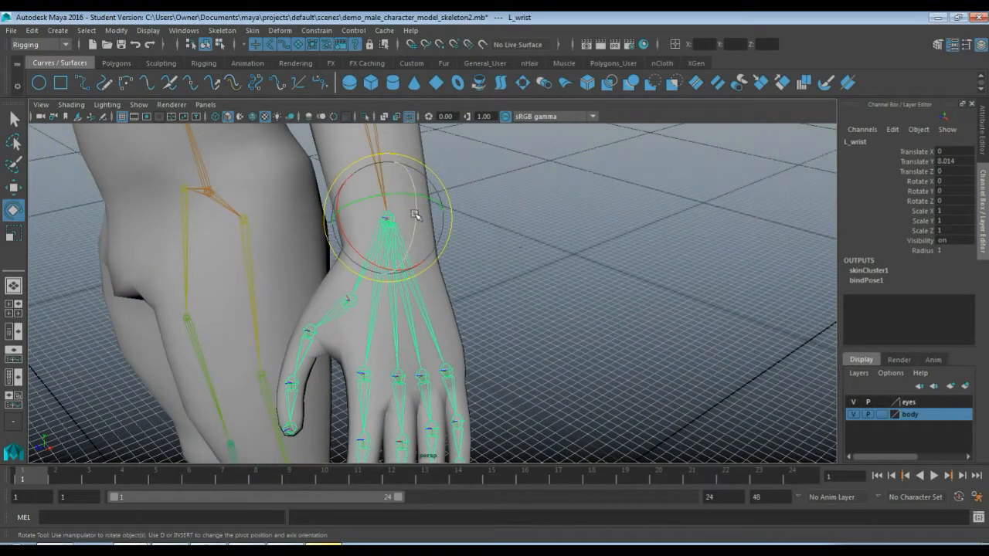
left_click_drag(415, 222, 446, 199)
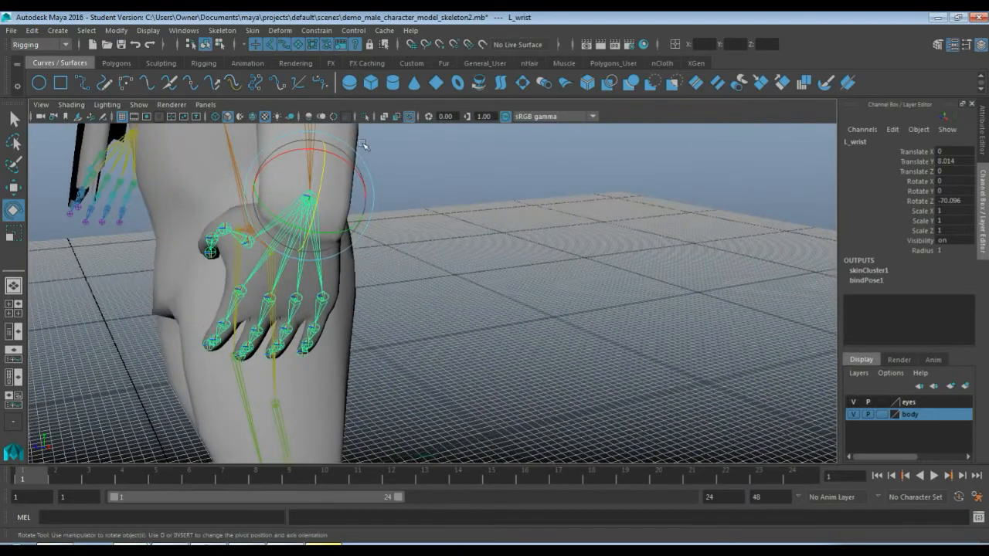
left_click_drag(334, 165, 461, 247, "alt")
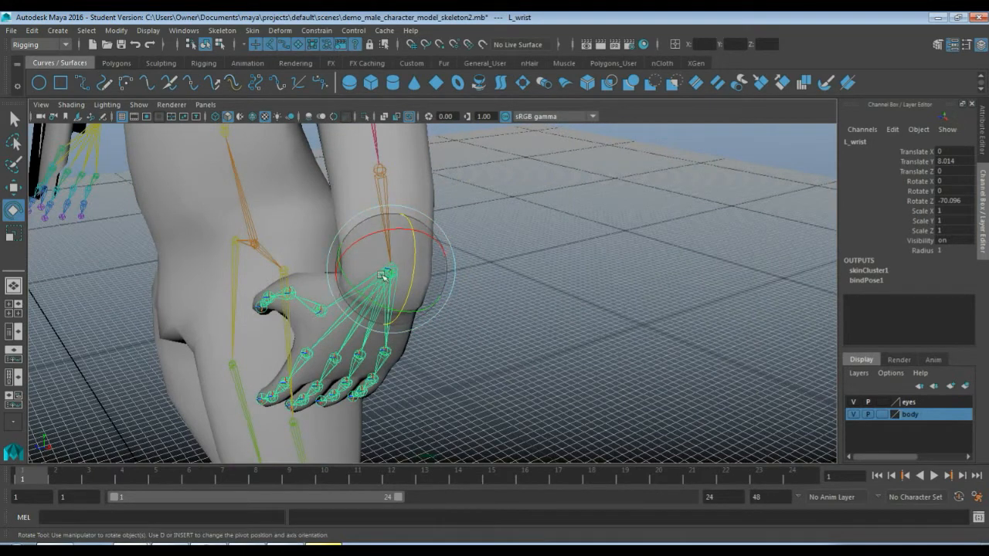
key("ctrl+z")
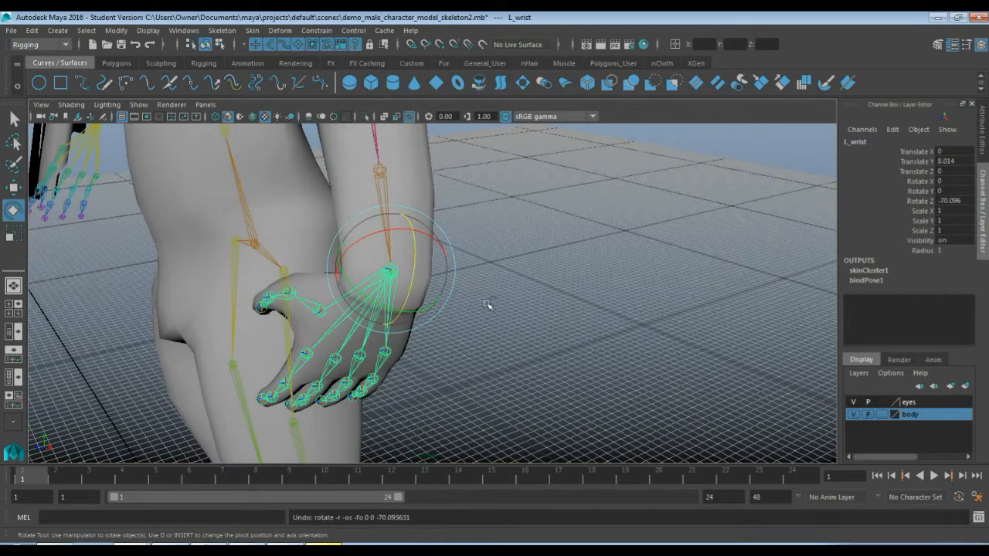
Unparent the base joints L_thumb1, L_index1, L_middle1, L_ring1 and L_pinky1 from the left wrist joint
scroll(516, 280, "up", 2)
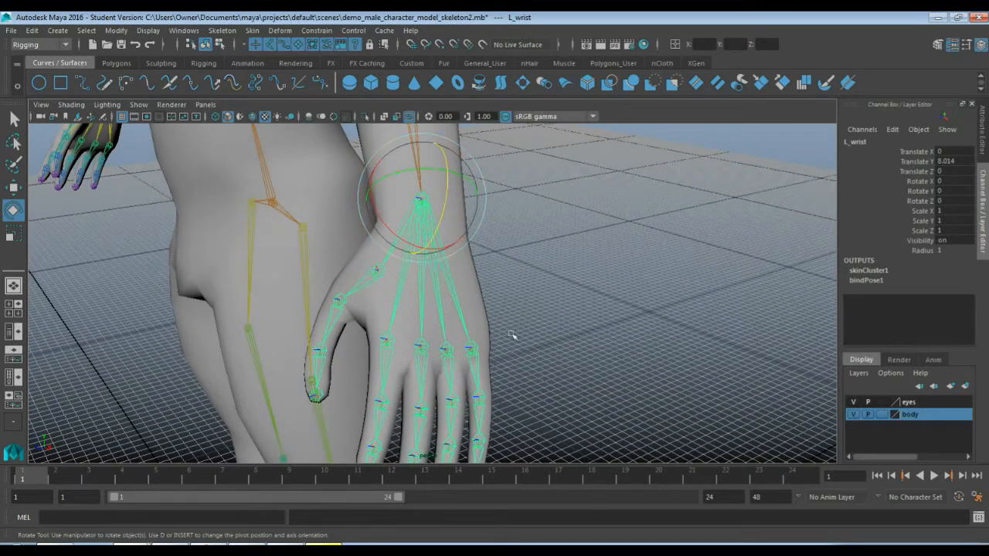
left_click(376, 271)
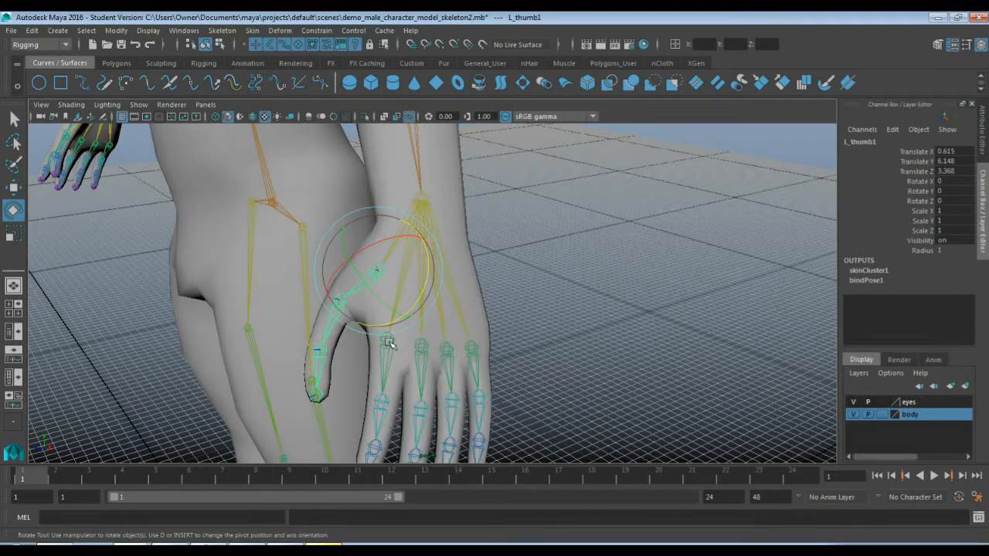
key("q")
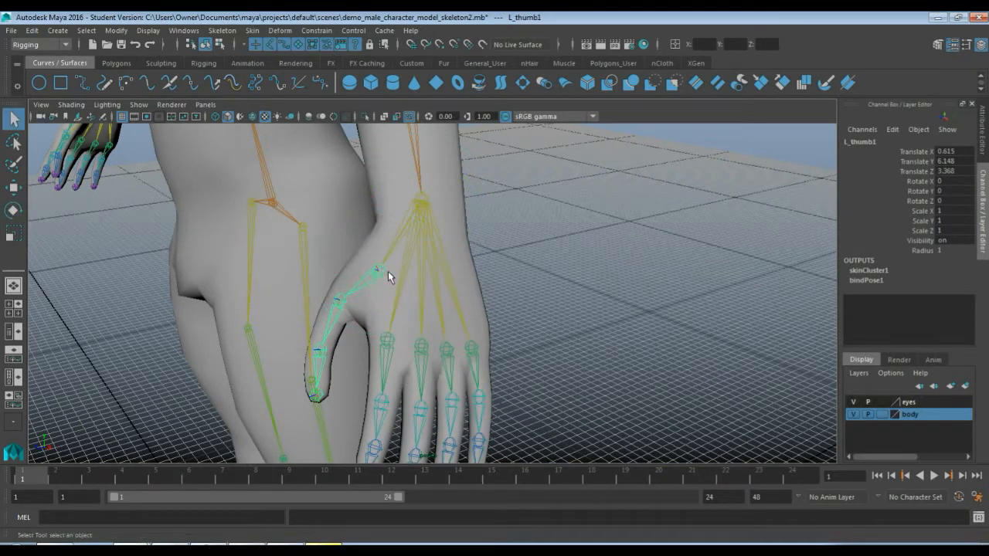
left_click(409, 346, "shift")
left_click(418, 347, "shift")
left_click(446, 352, "shift")
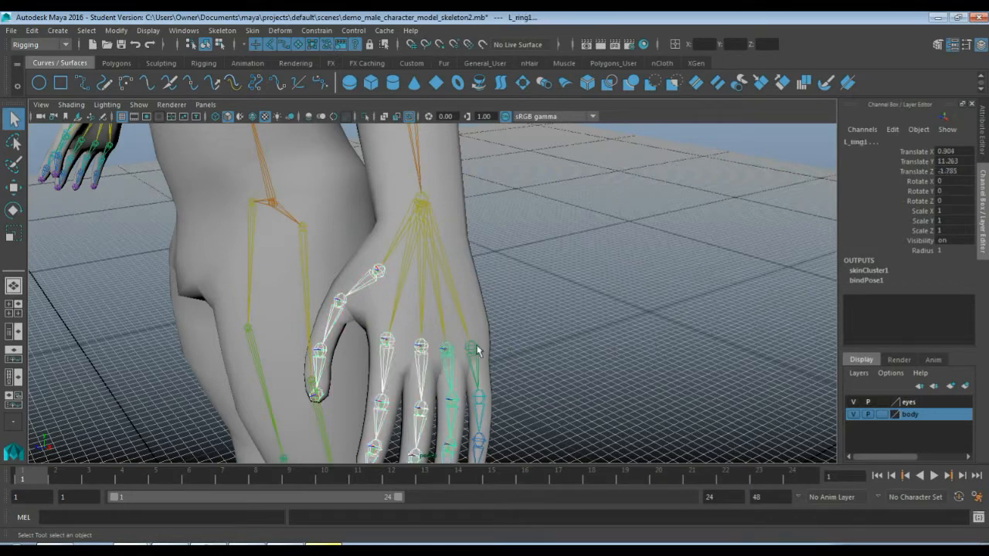
left_click(472, 350, "shift")
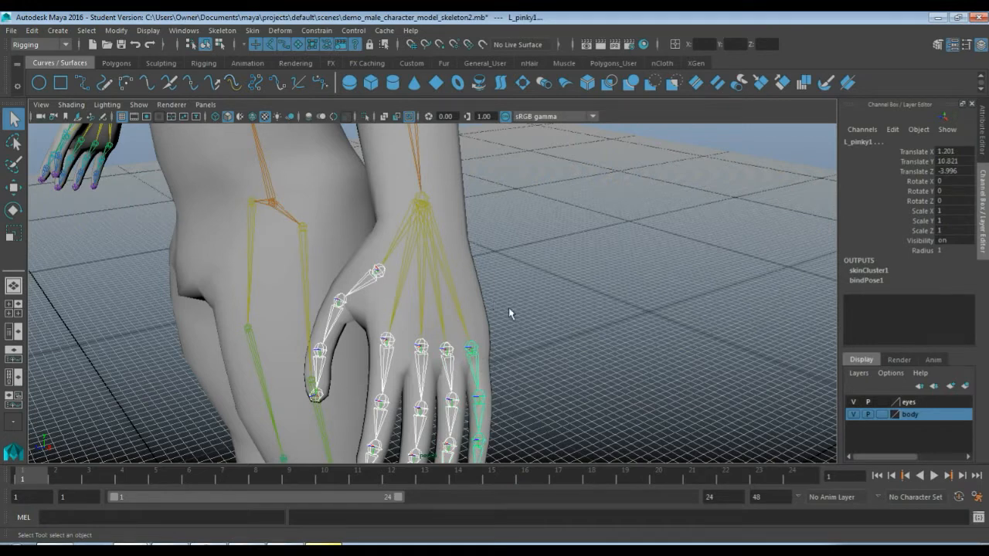
key("shift+p")
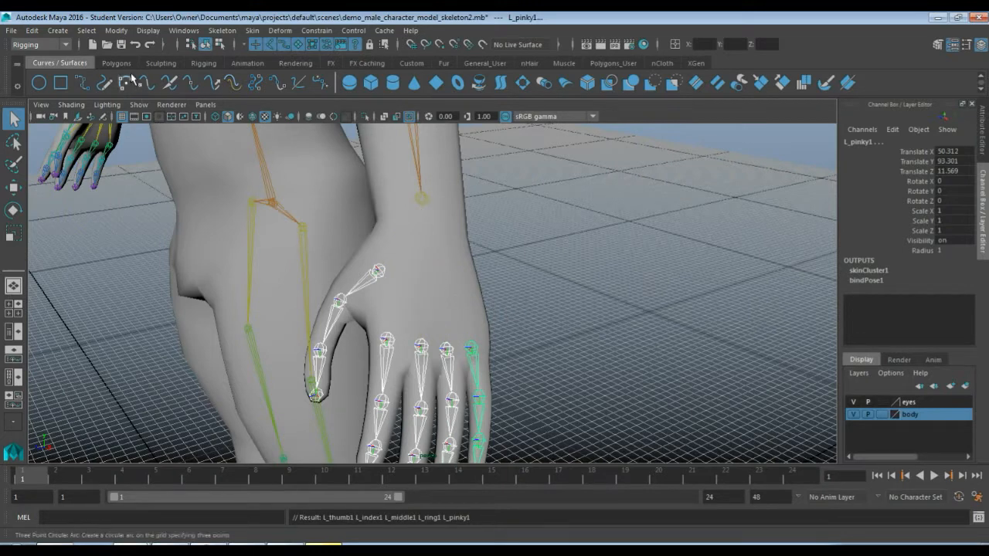
Create a single new joint in the side view, mid-palm between wrist and fingers, at about Y 99.3 and Z 13.1
left_click(154, 65)
left_click(199, 65)
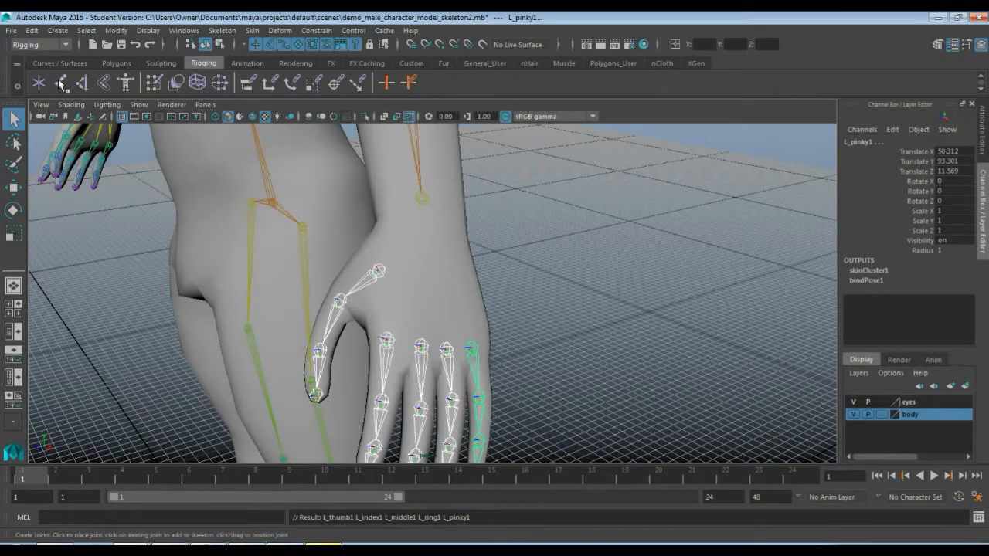
left_click(61, 83)
key("space")
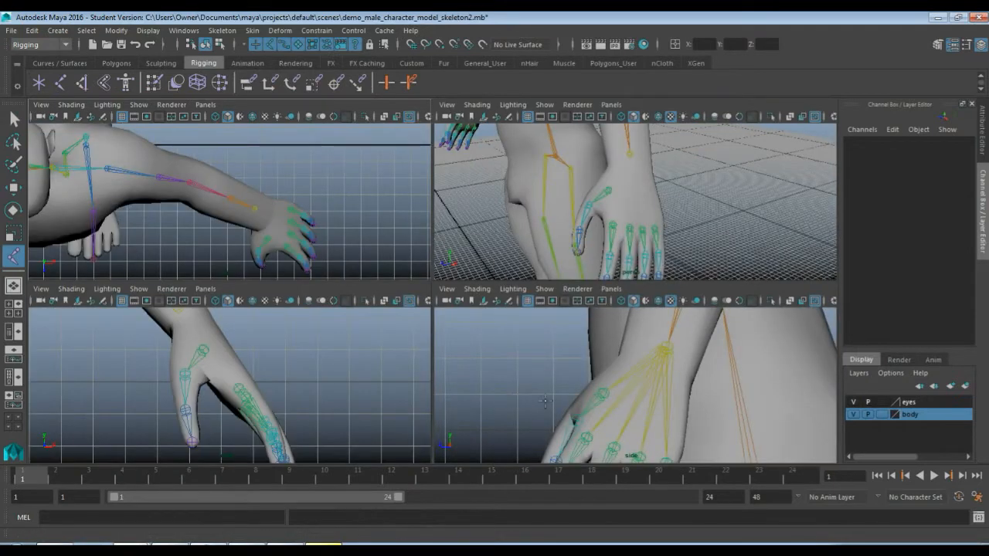
key("space")
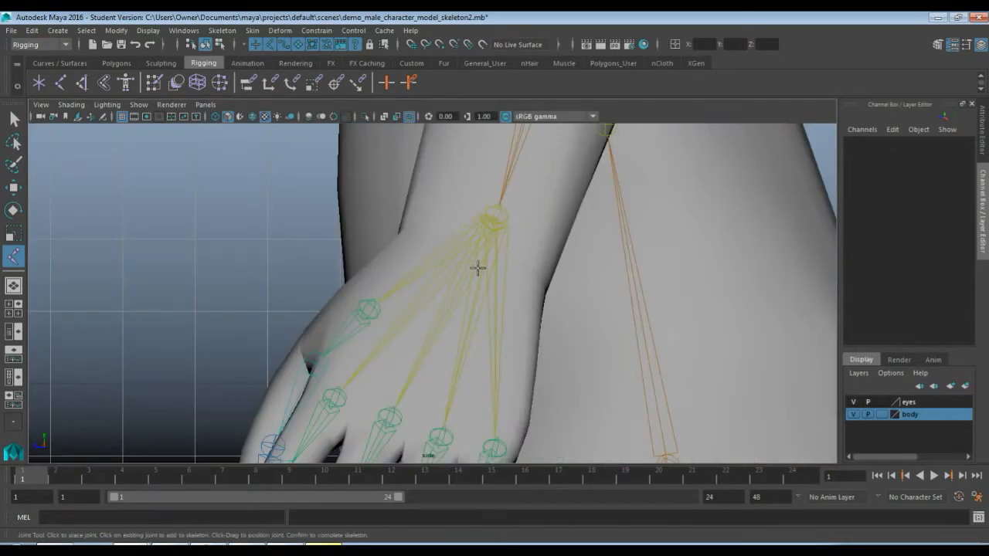
left_click(457, 302)
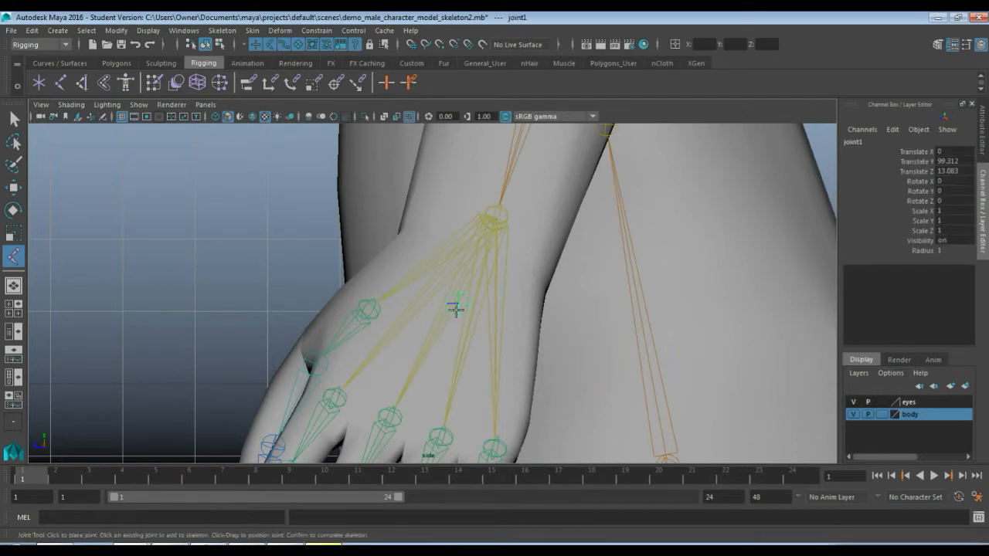
Move the new joint along X in the front view into the left palm, to about X 46.6
key("w")
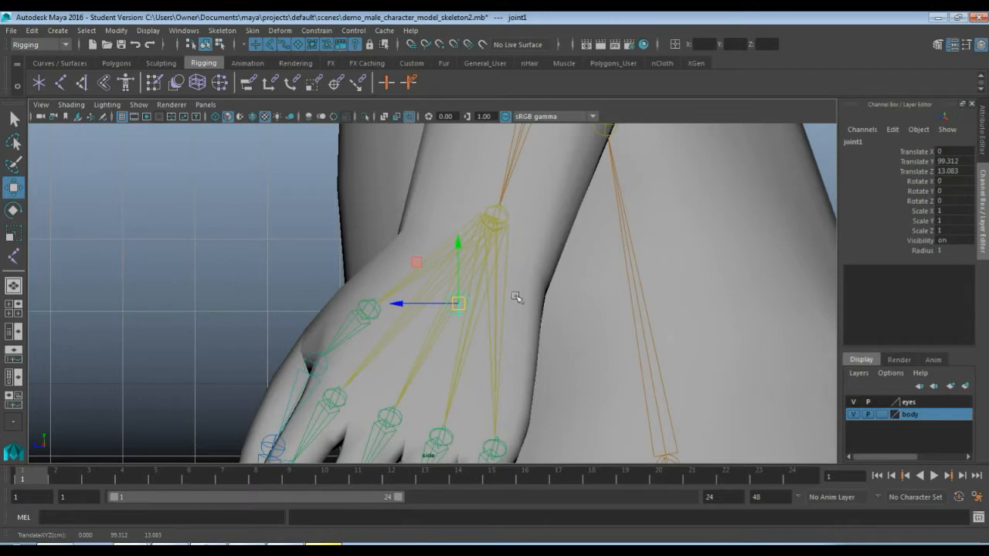
key("space")
key("space")
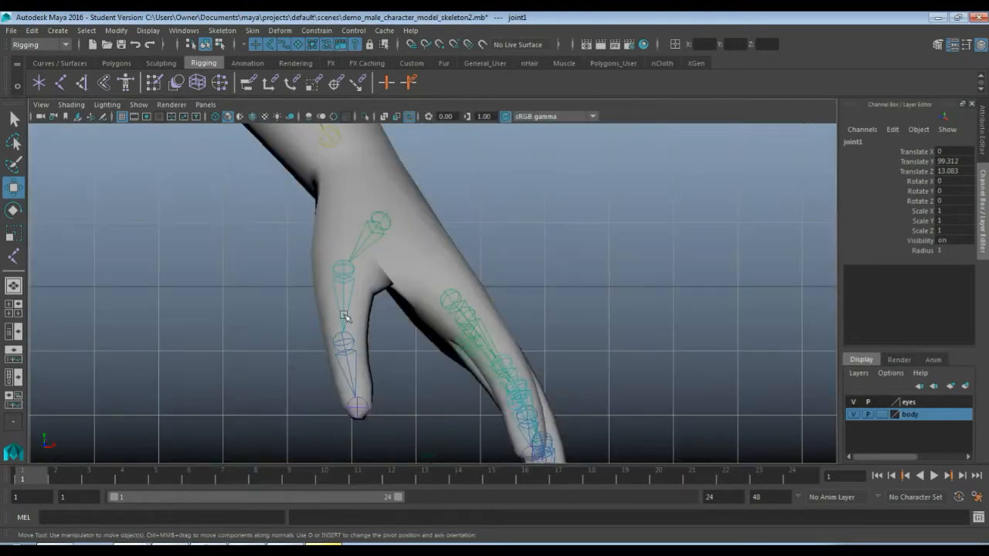
scroll(247, 269, "down", 4)
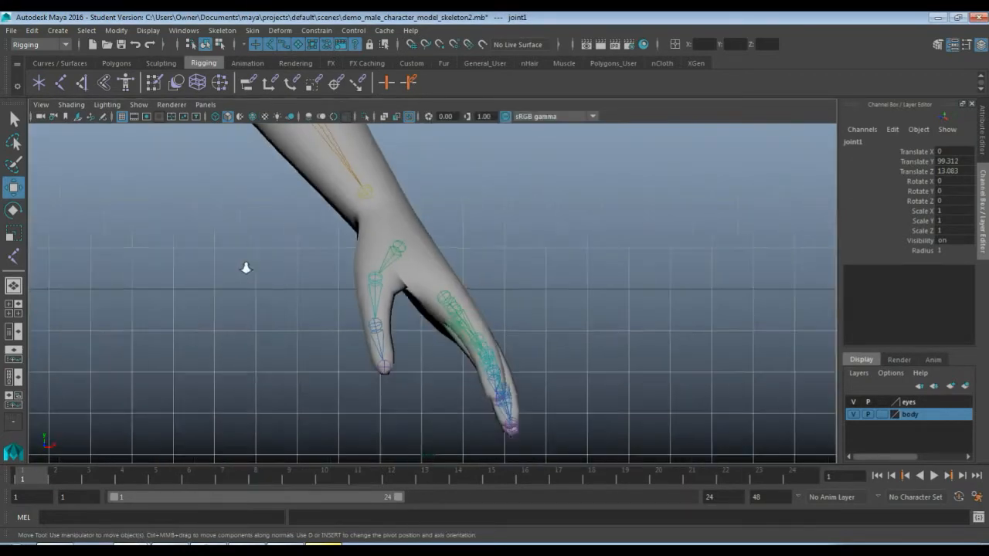
scroll(246, 268, "down", 5)
left_click_drag(234, 276, 474, 276)
scroll(481, 326, "up", 6)
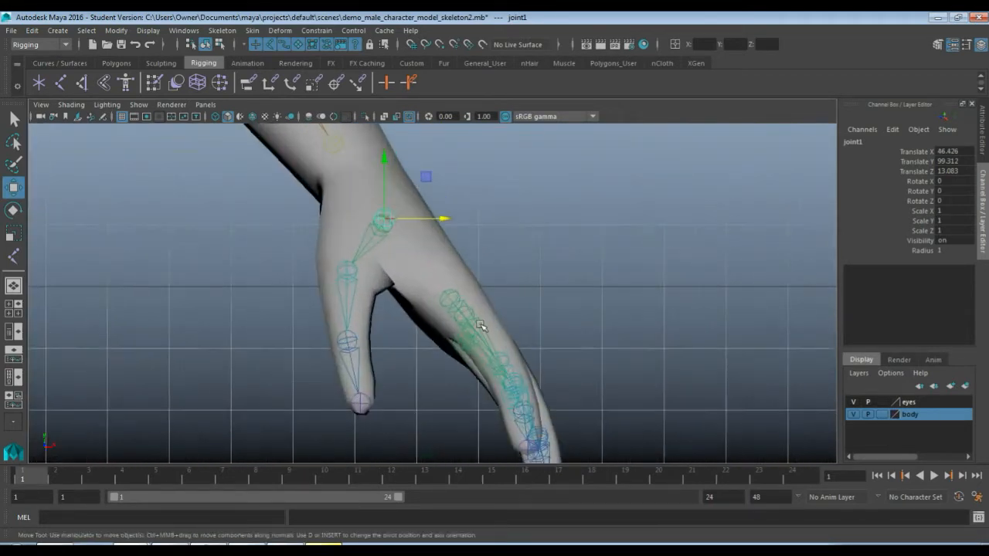
scroll(481, 326, "up", 2)
left_click_drag(429, 194, 429, 193)
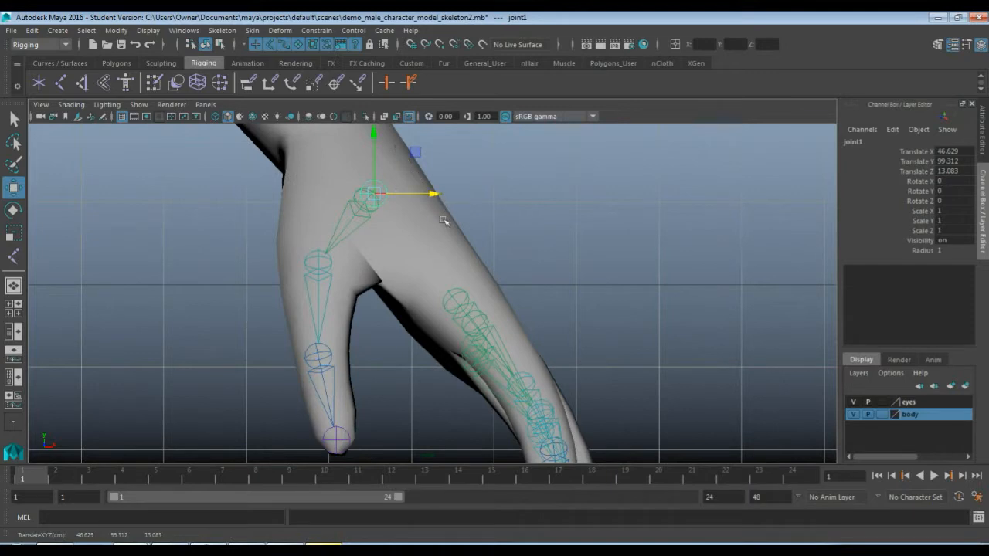
Rename the new palm joint L_hand
key("space")
key("space")
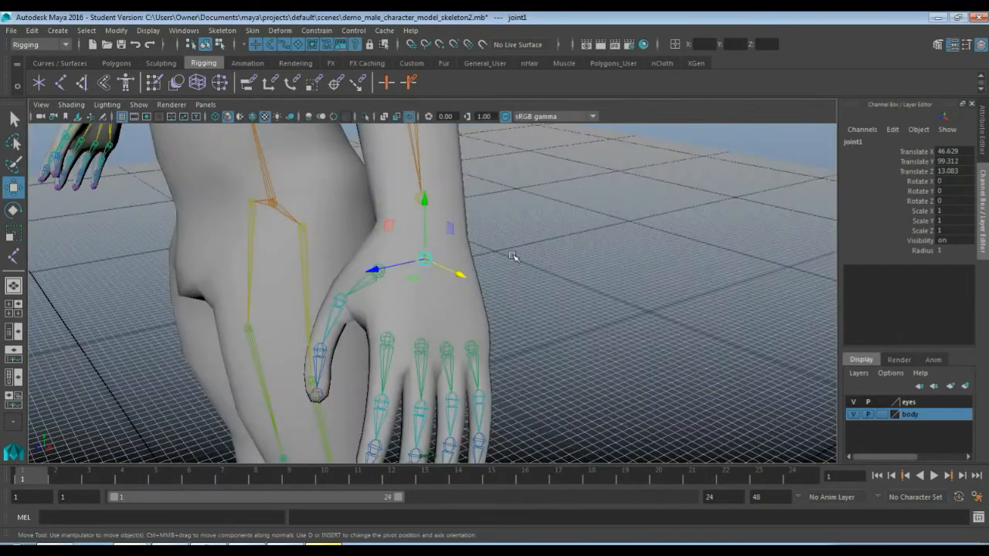
double_click(857, 143)
key("BackSpace")
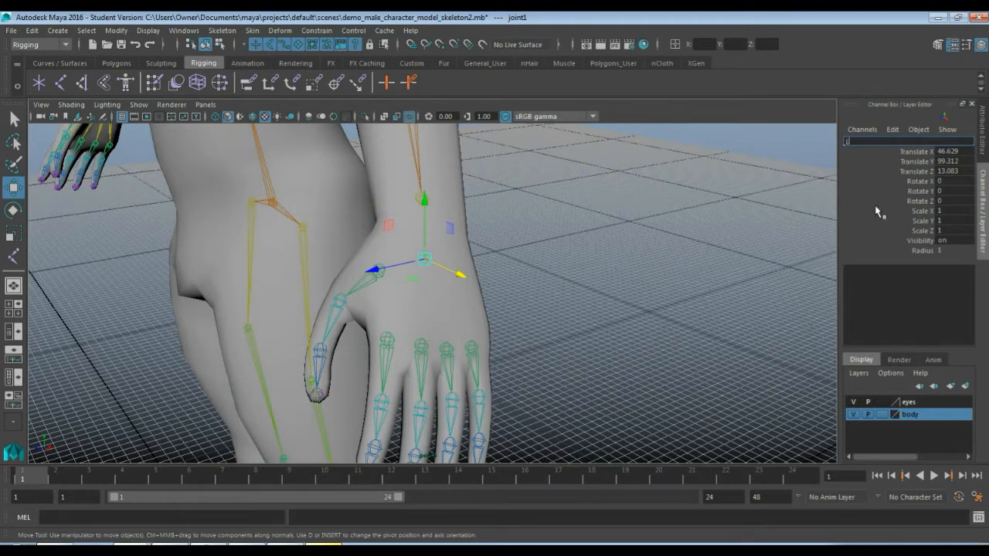
key("Return")
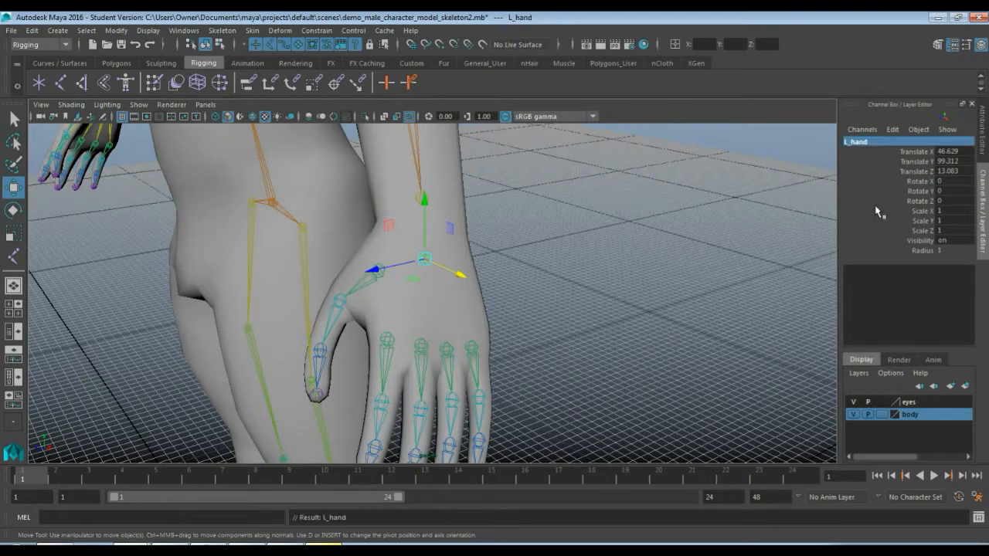
Parent the L_hand joint to the left wrist joint L_wrist
left_click(511, 262)
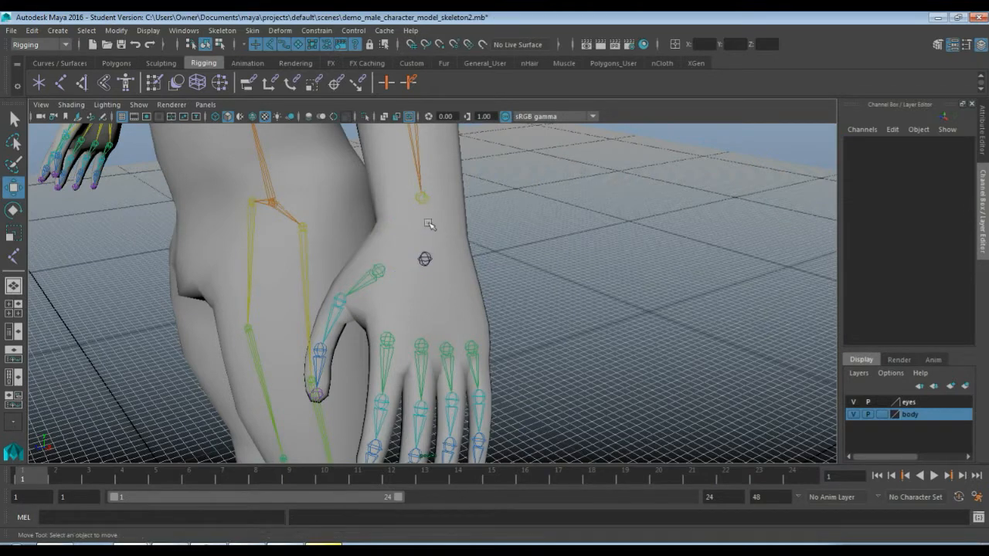
left_click(425, 260)
key("q")
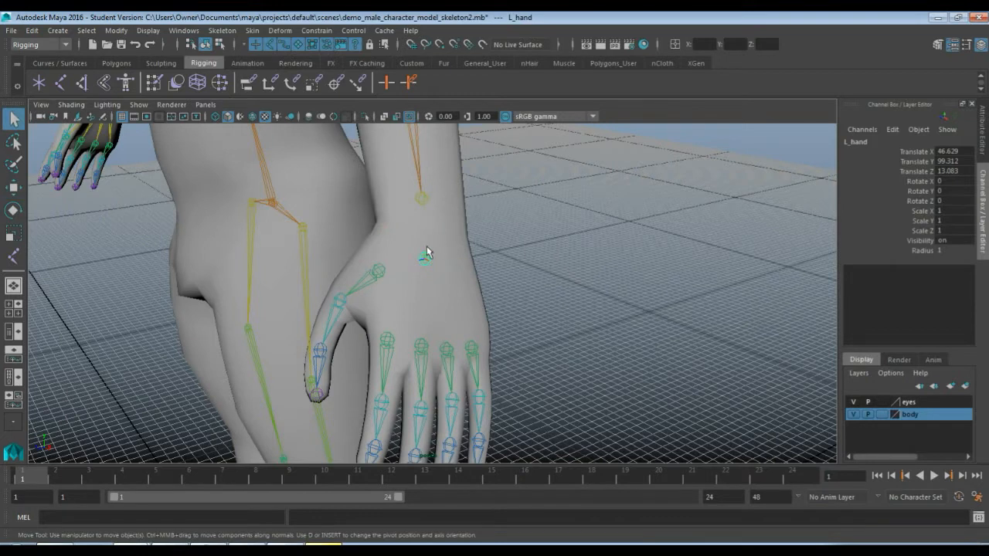
left_click(422, 199)
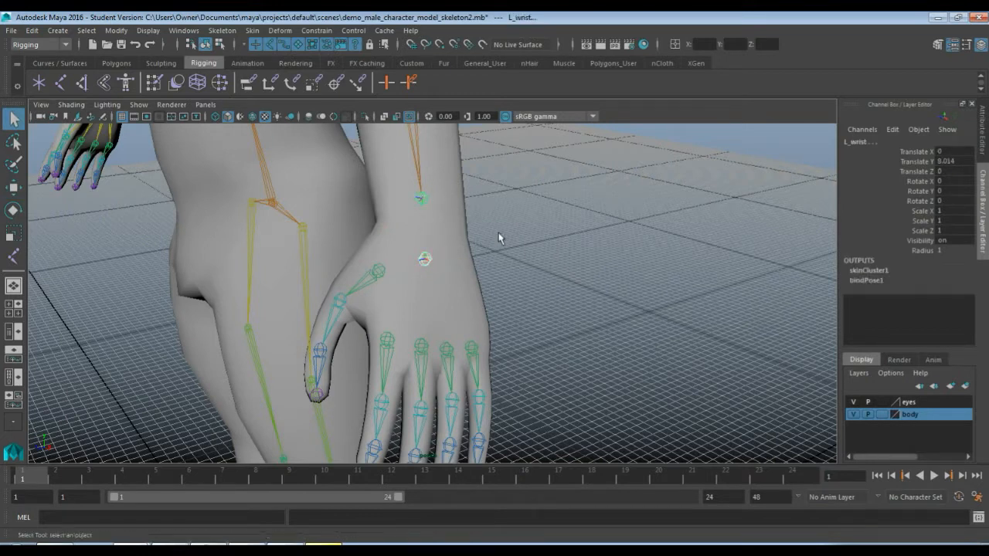
key("Down")
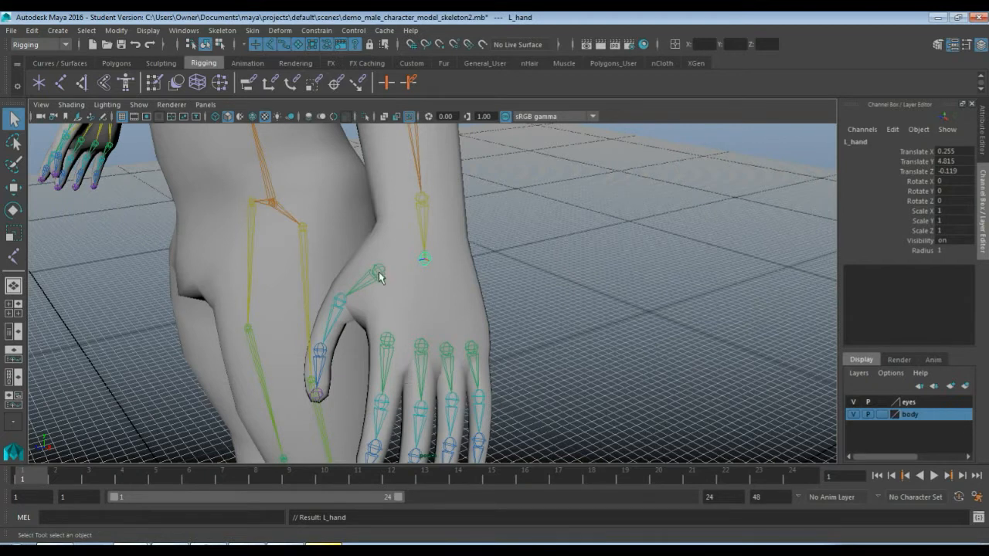
Parent the base joints L_thumb1, L_index1, L_middle1, L_ring1 and L_pinky1 to the L_hand joint
key("Down")
key("Right")
key("Right")
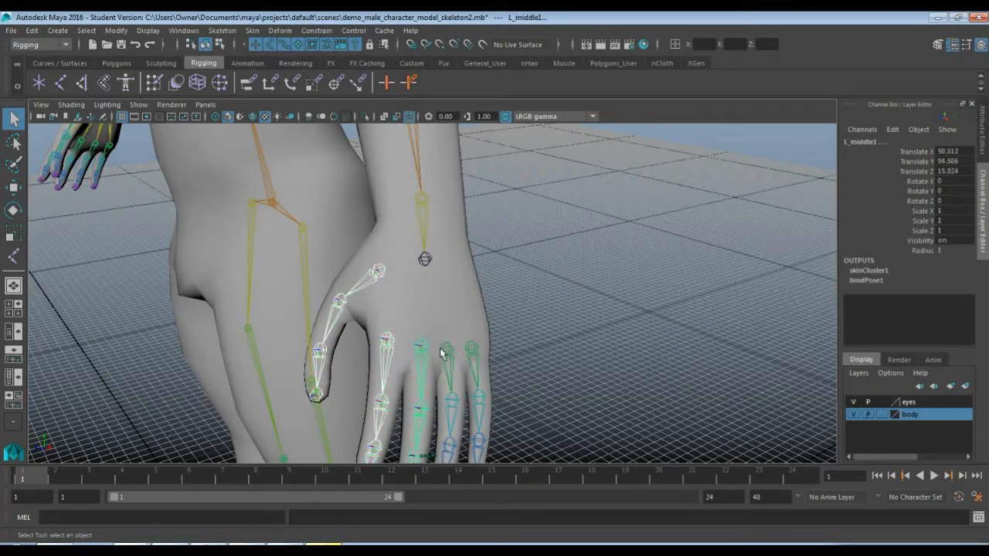
key("Right")
key("Right")
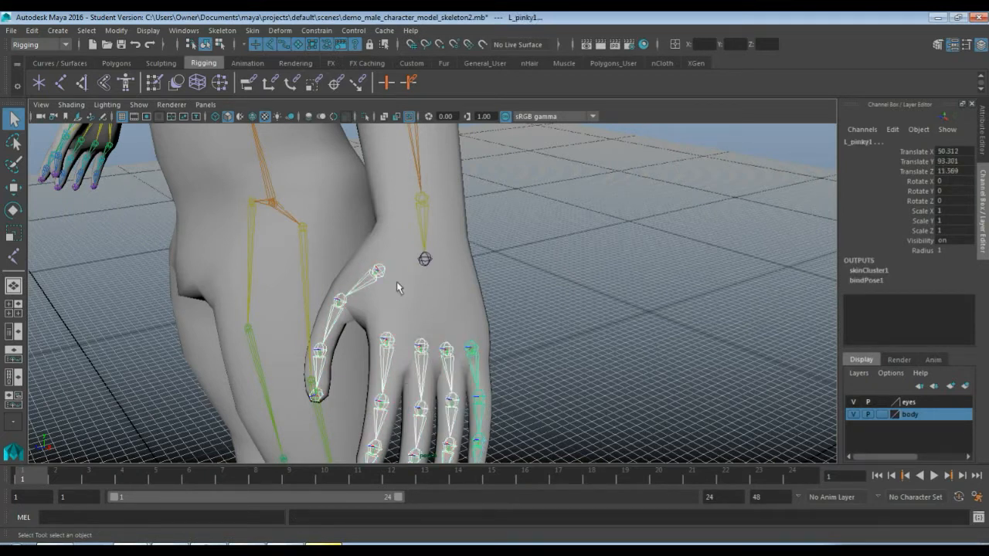
left_click(424, 260)
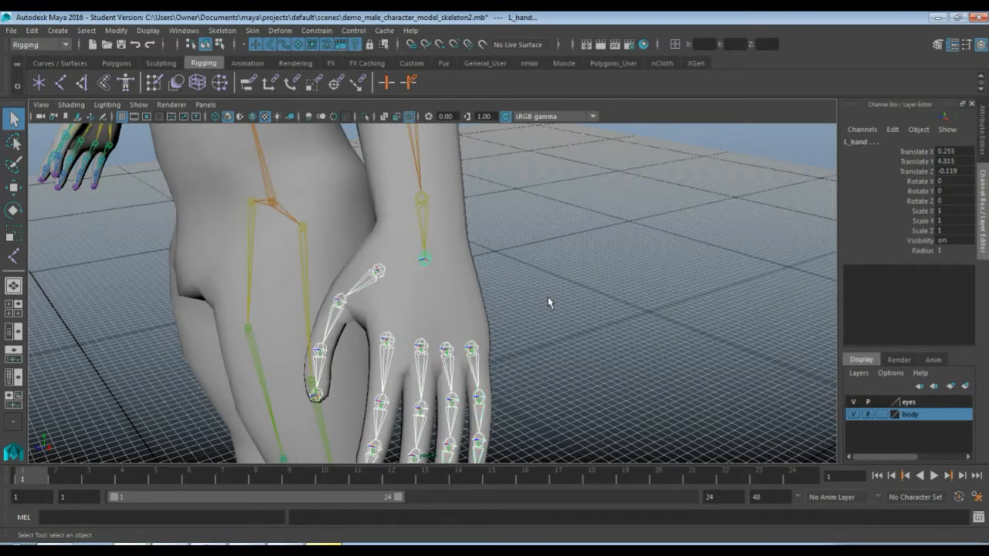
key("Down")
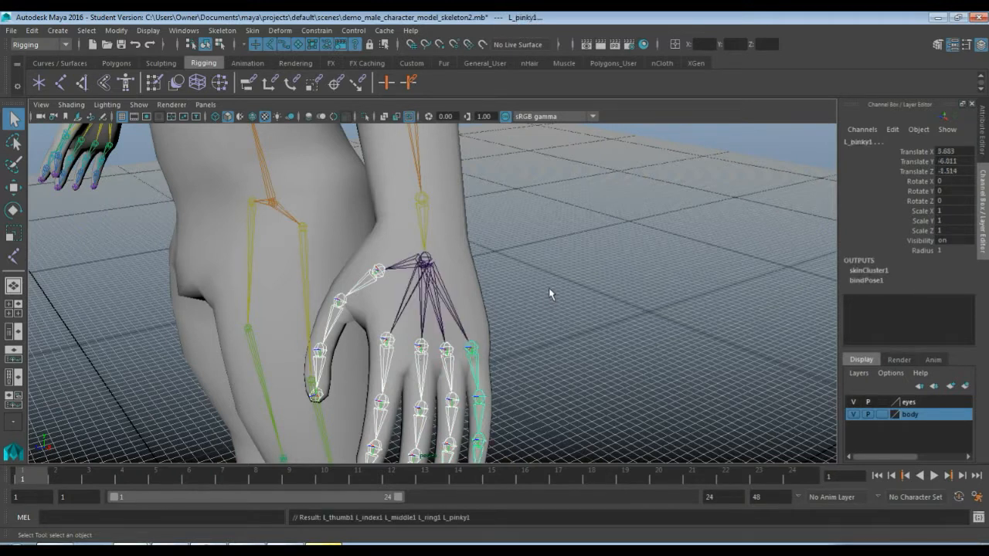
Check the left hand hierarchy by selecting the thumb base, hand and wrist joints in turn
left_click(374, 284)
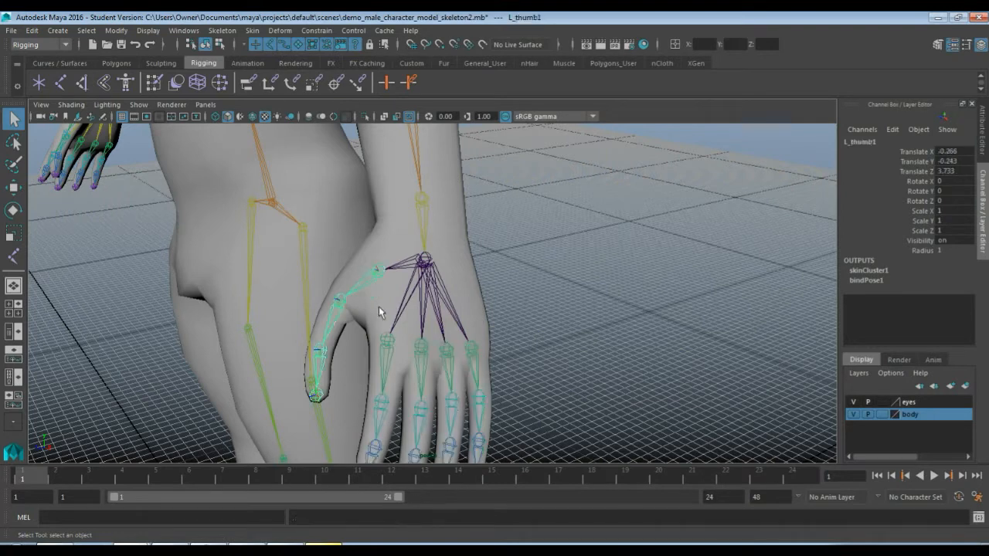
left_click(426, 260)
left_click(422, 205)
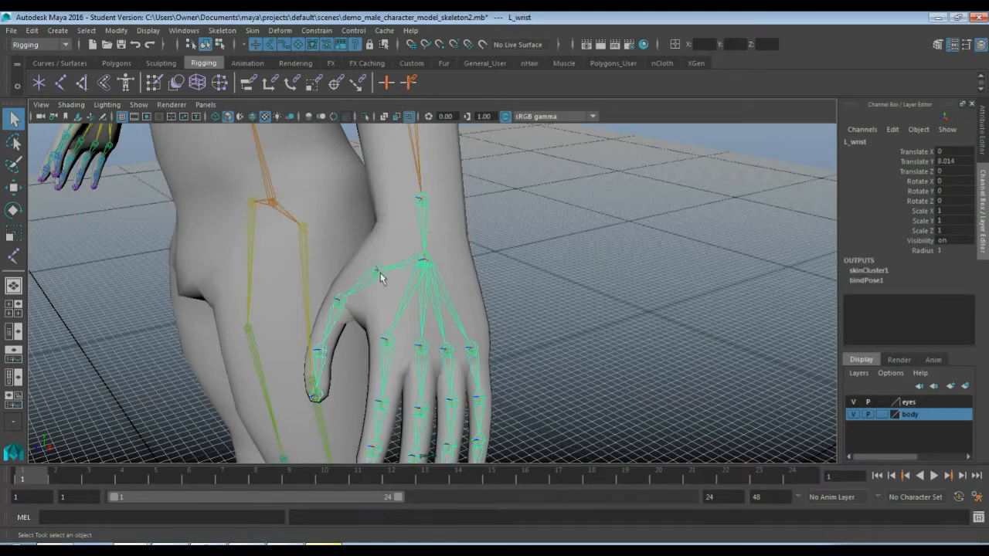
Delete the whole right arm joint chain starting at R_clavicle
scroll(317, 230, "down", 5)
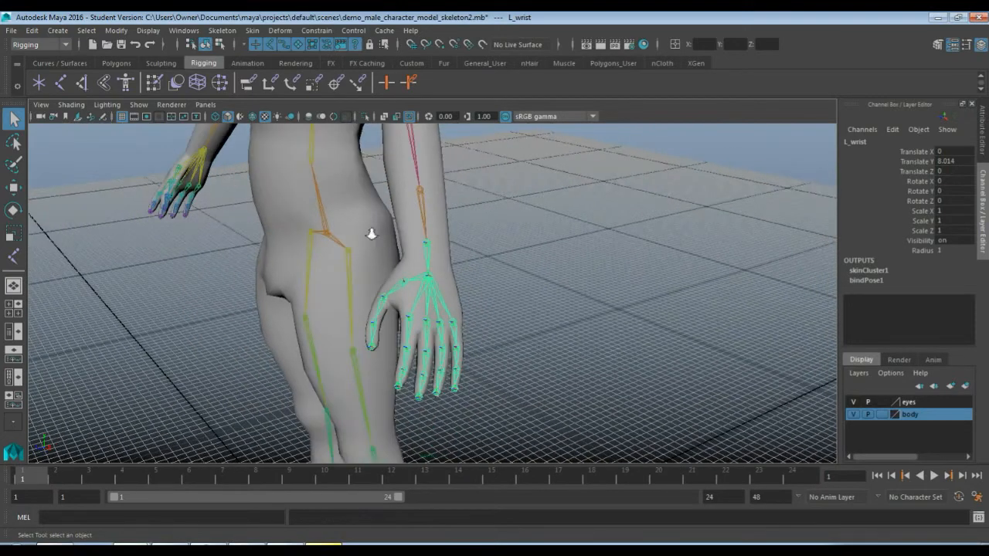
left_click_drag(369, 210, 465, 225, "alt")
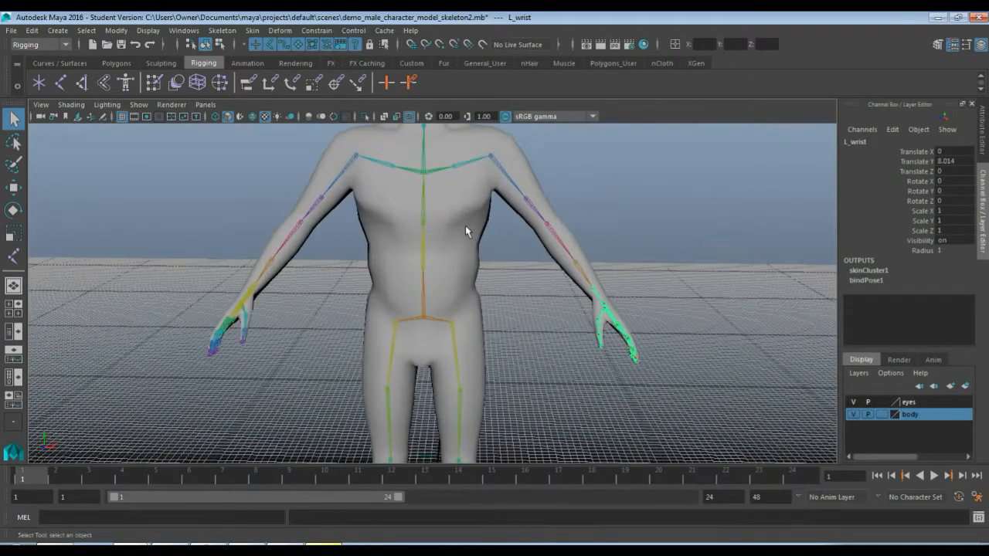
left_click(393, 164)
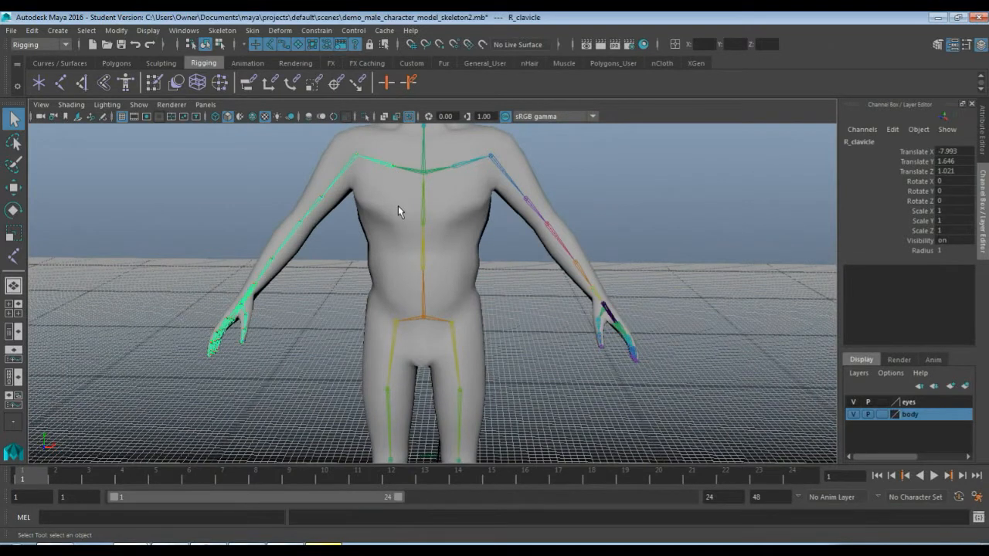
left_click(398, 206)
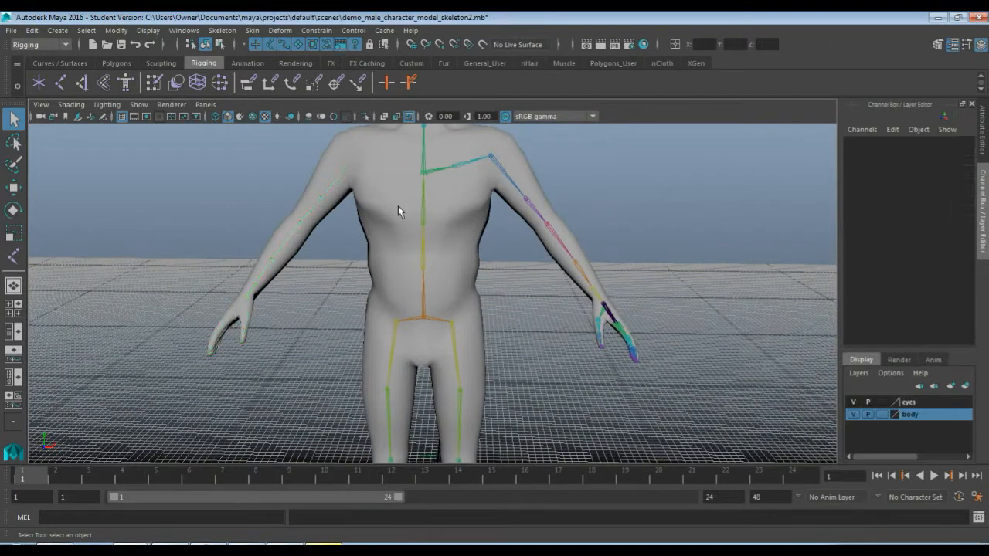
Mirror the left arm chain from L_clavicle across YZ with the Behavior function, replacing L_ with R_ in the joint names
left_click(453, 167)
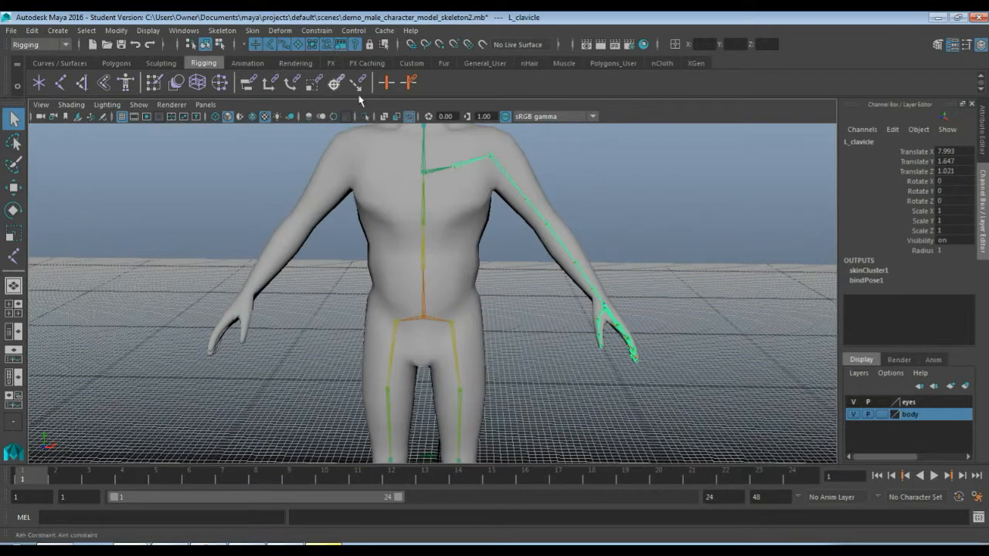
left_click(221, 32)
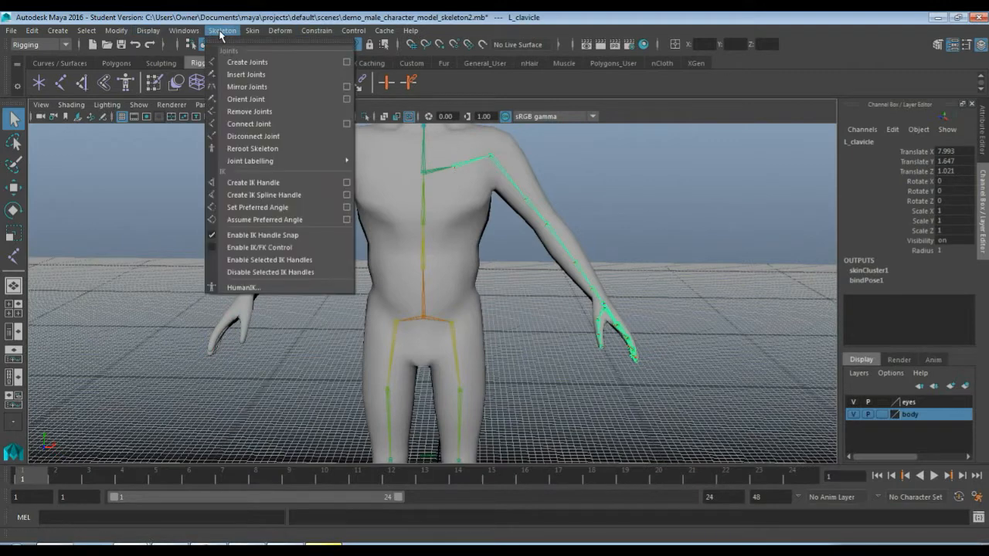
left_click(220, 33)
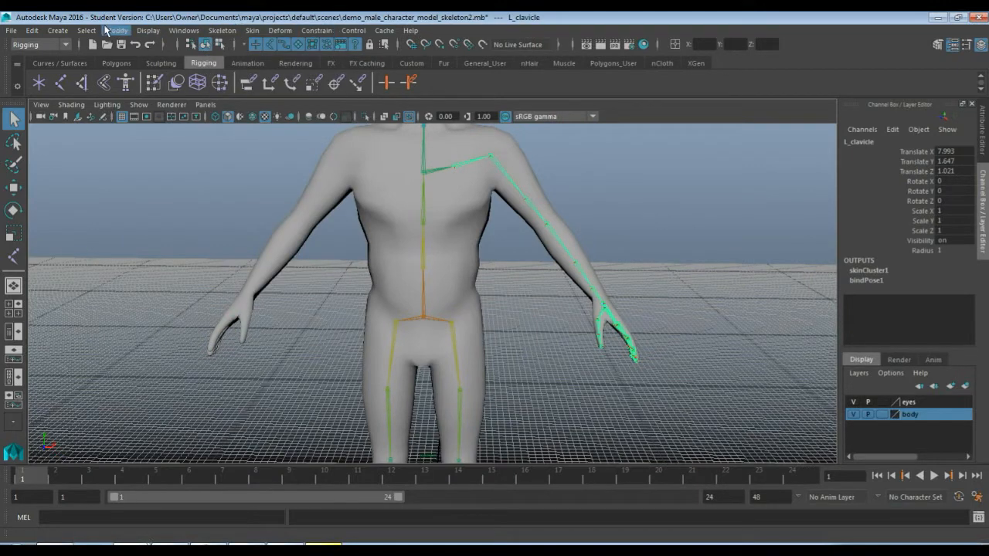
left_click(43, 45)
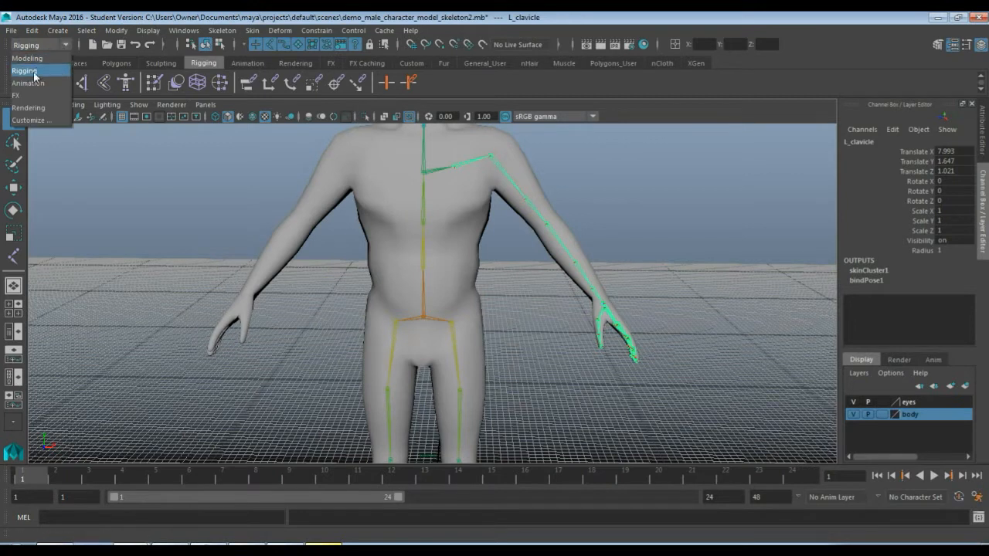
left_click(34, 71)
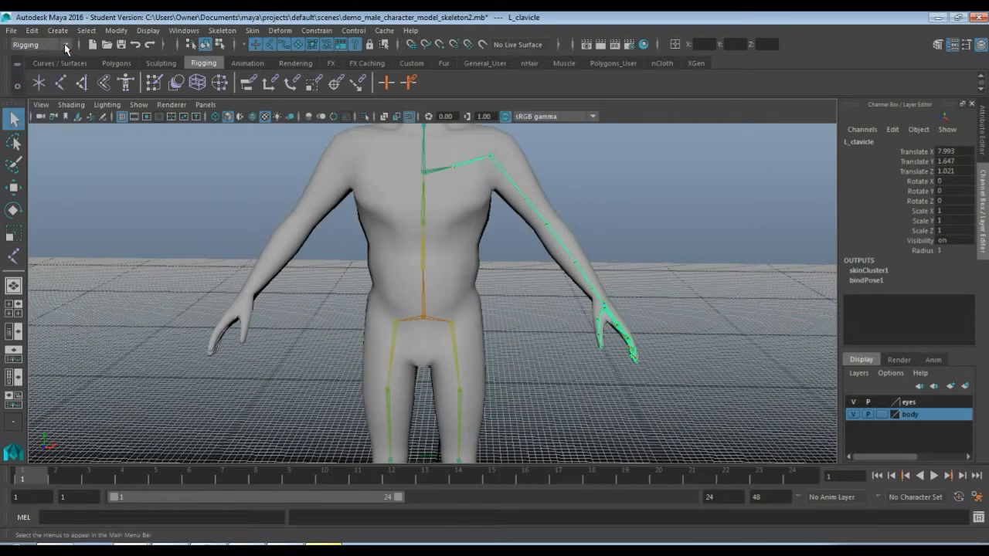
left_click(222, 31)
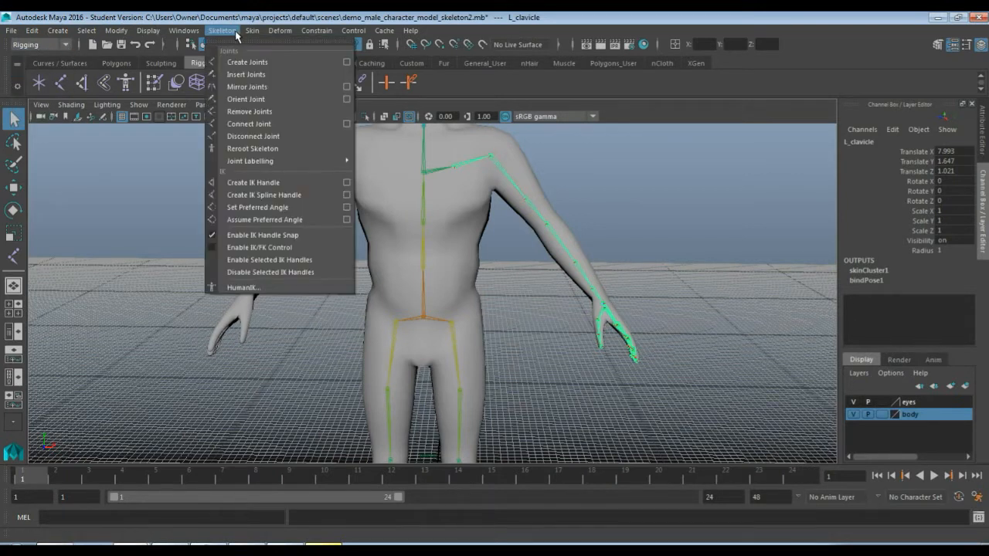
left_click(347, 87)
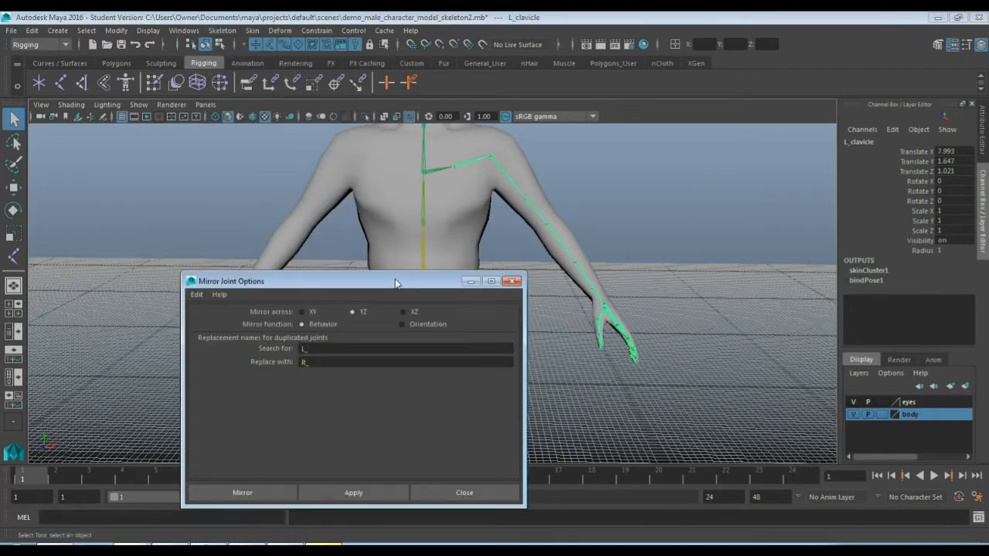
left_click_drag(394, 283, 796, 181)
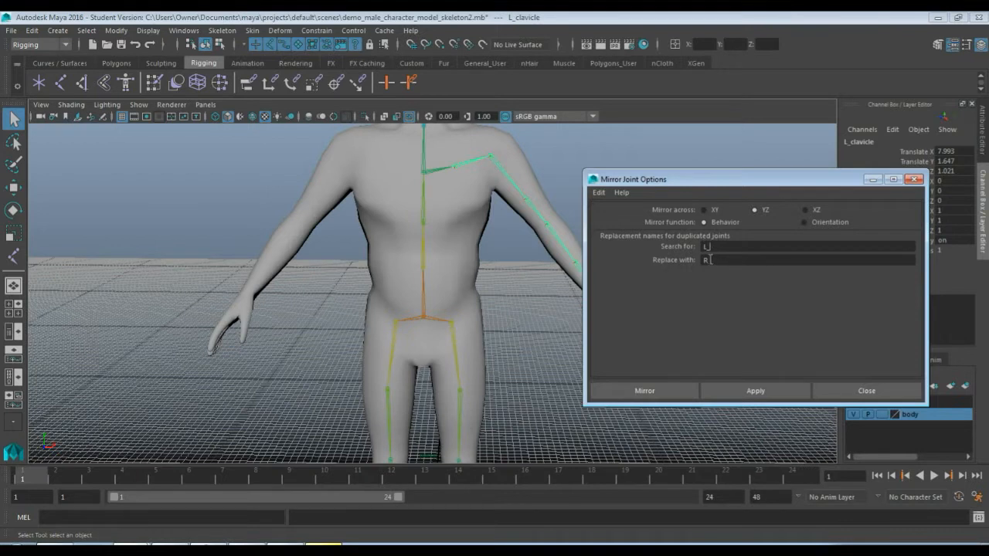
left_click(761, 391)
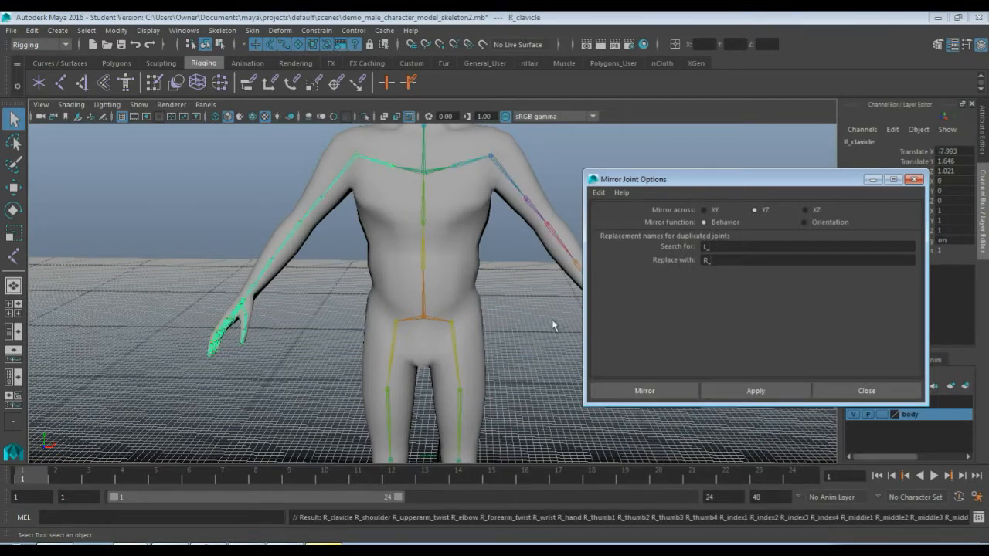
left_click(866, 393)
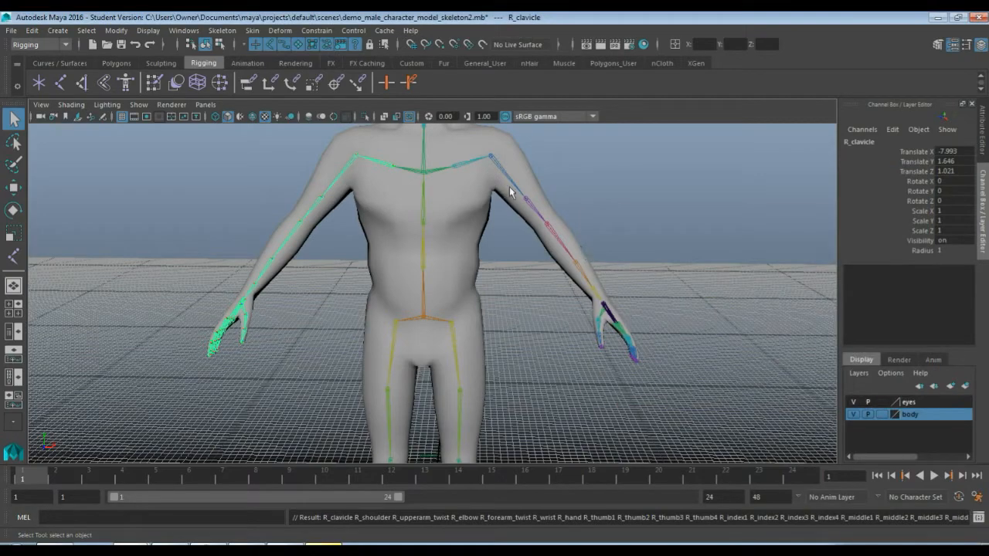
Select all joints in the scene by type
mouse_move(297, 336)
left_mouse_down("alt")
mouse_move(314, 324)
mouse_move(408, 319)
mouse_move(415, 276)
mouse_move(281, 331)
mouse_move(292, 329)
left_mouse_up("alt")
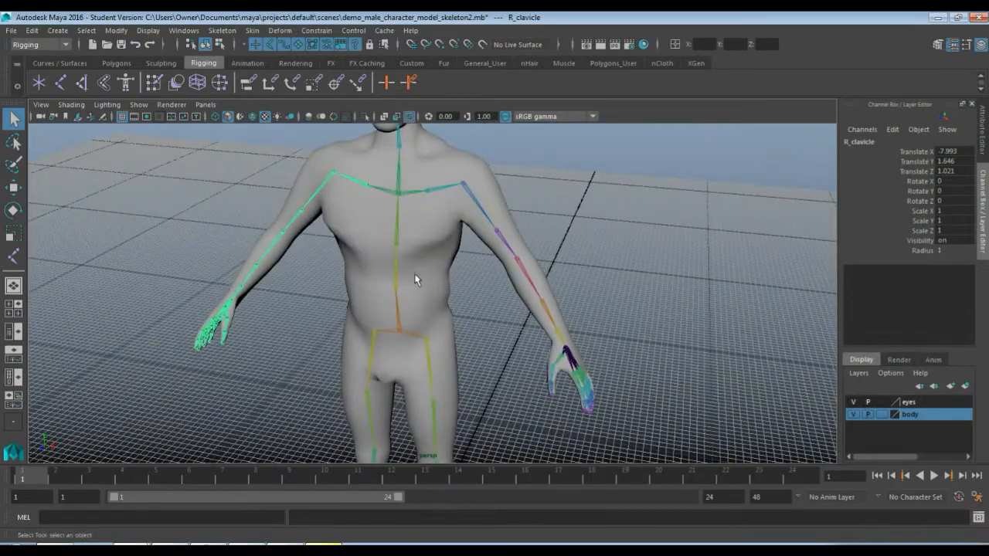
scroll(417, 283, "down", 2)
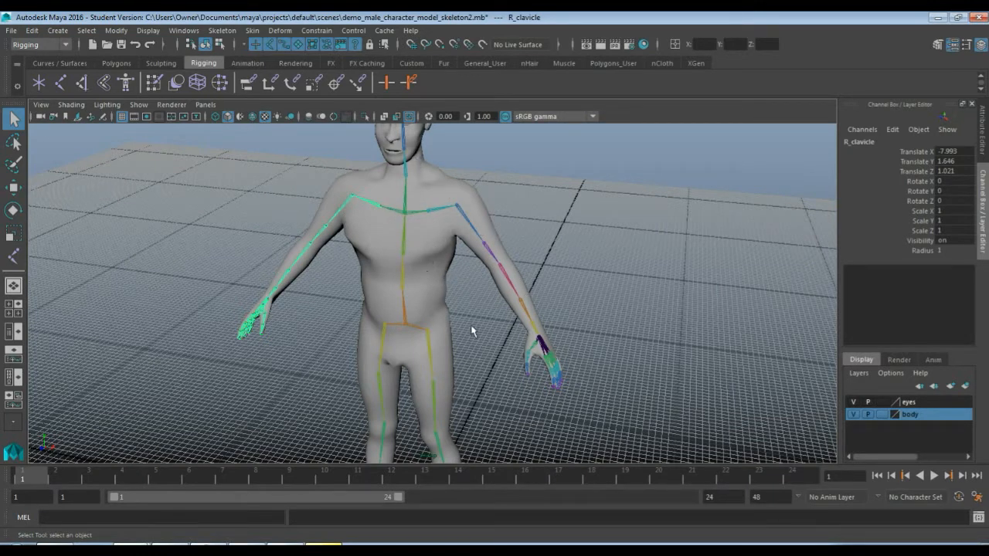
left_click(90, 31)
mouse_move(105, 68)
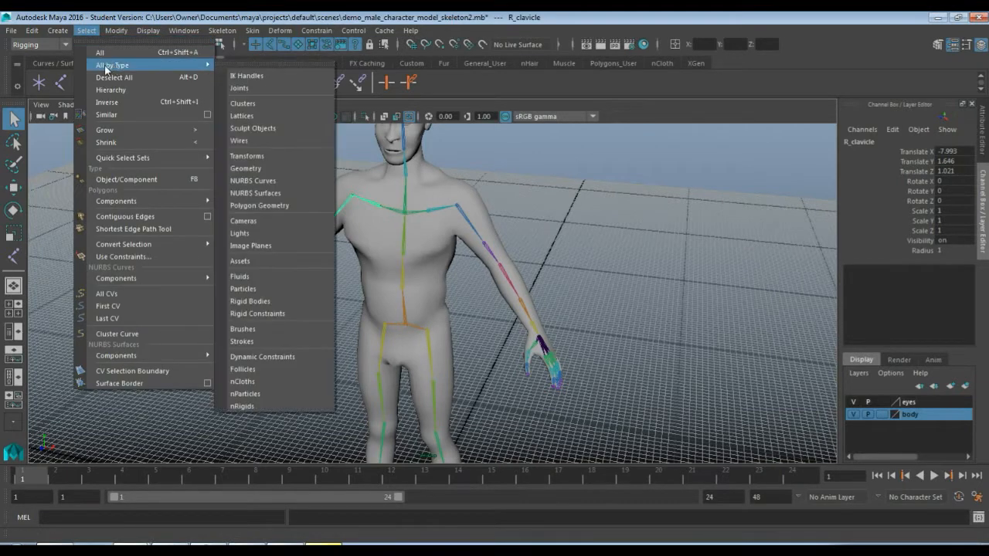
left_click(268, 89)
scroll(451, 283, "down", 6)
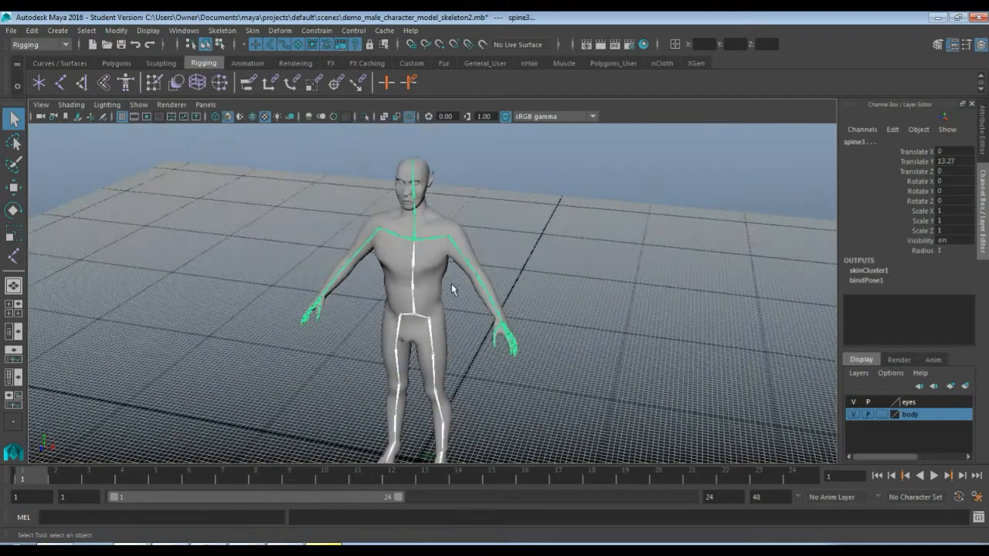
scroll(451, 283, "up", 2)
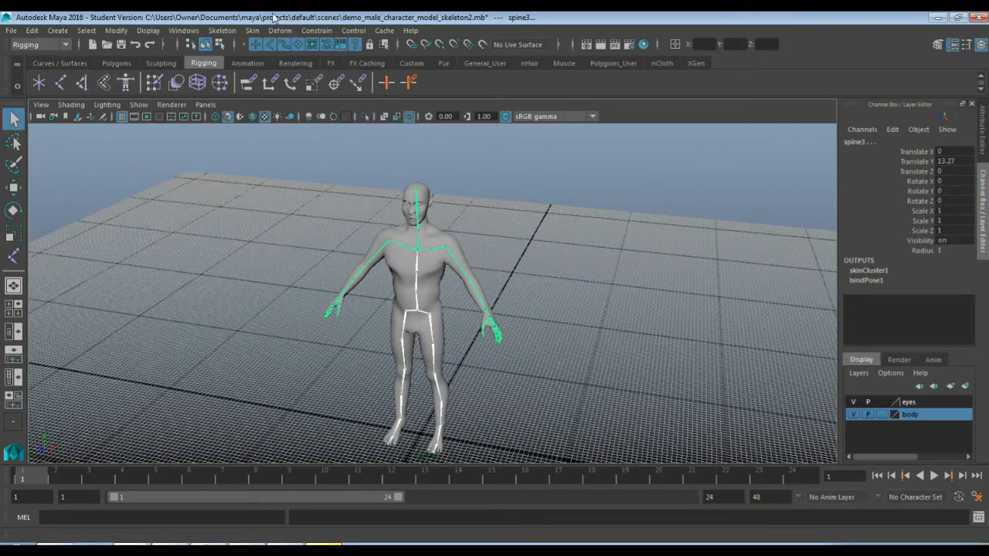
Turn on the local axes display for all selected joints from the Orient Joint options
left_click(227, 31)
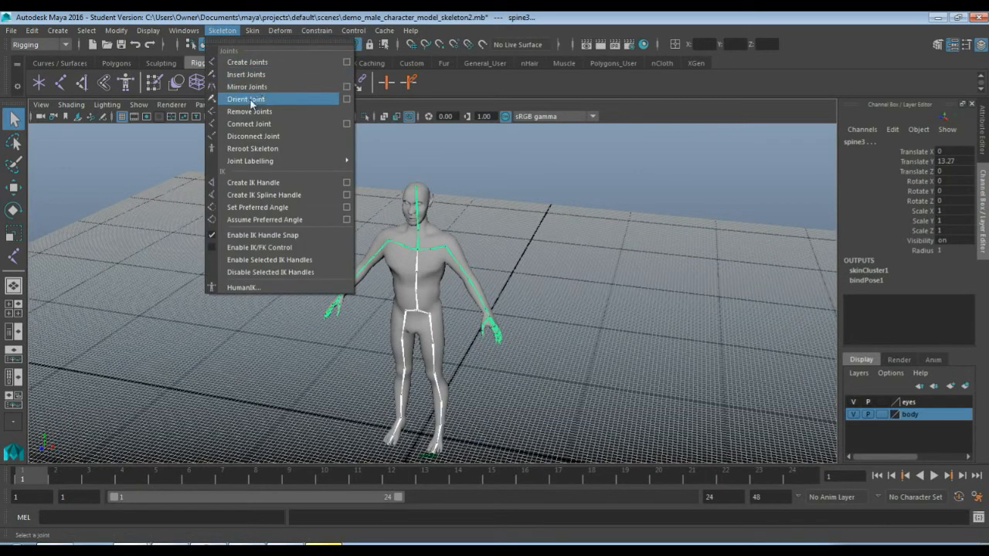
left_click(346, 101)
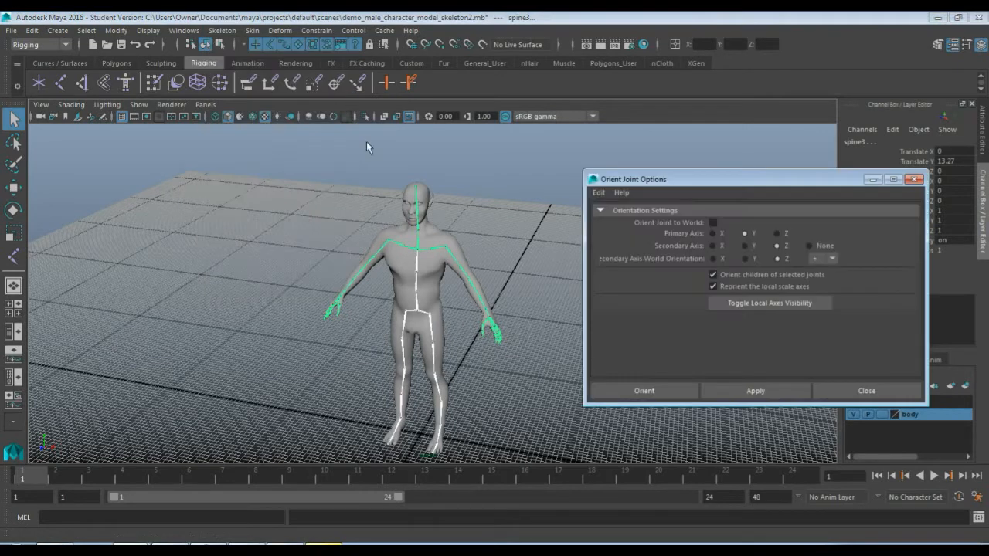
left_click(768, 304)
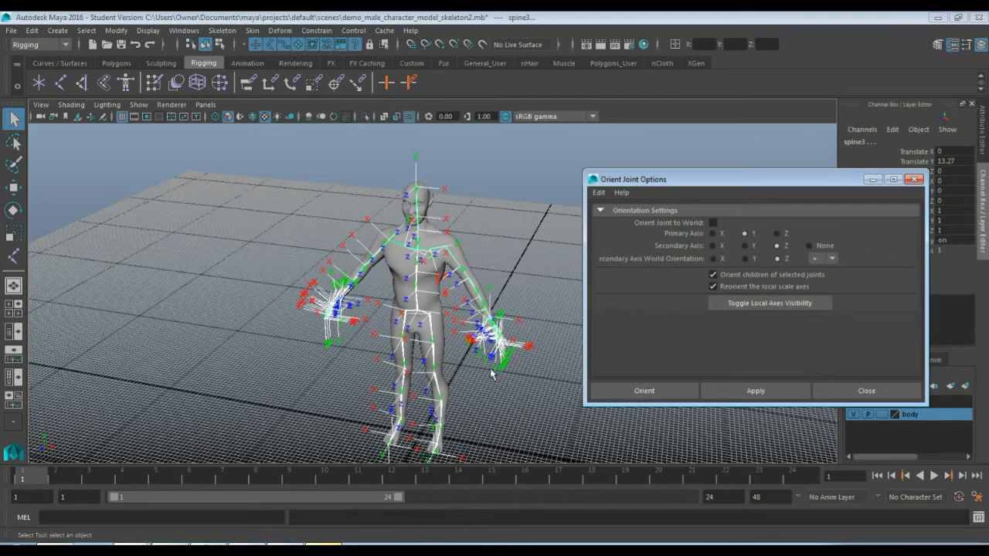
Examine the local axes of the spine, arm, hand and leg joints from the front and the side
left_click_drag(485, 362, 445, 304, "alt")
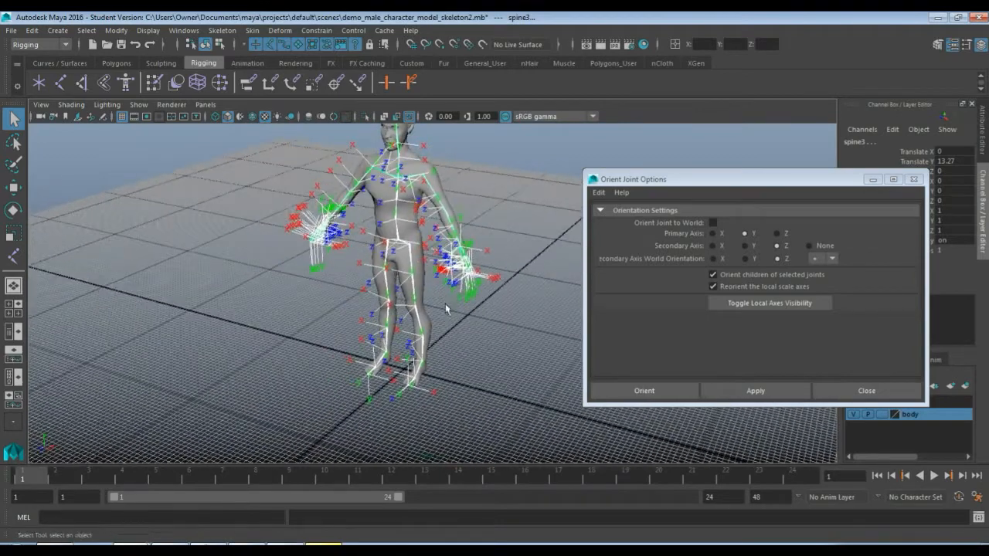
scroll(445, 302, "up", 3)
middle_click_drag(430, 267, 421, 316, "alt")
scroll(421, 317, "up", 2)
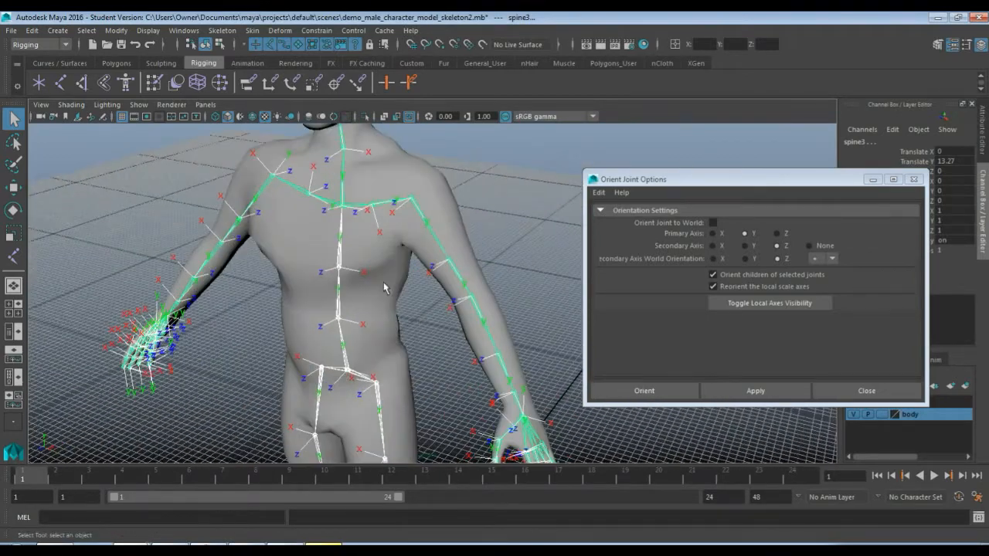
left_click_drag(386, 286, 340, 301, "alt")
left_click_drag(402, 323, 326, 324, "alt")
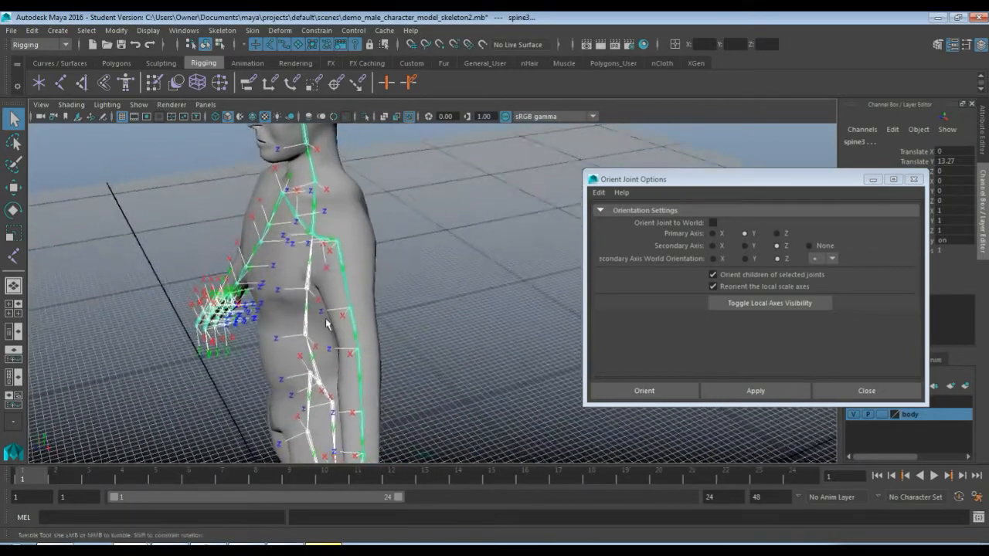
scroll(398, 305, "down", 5)
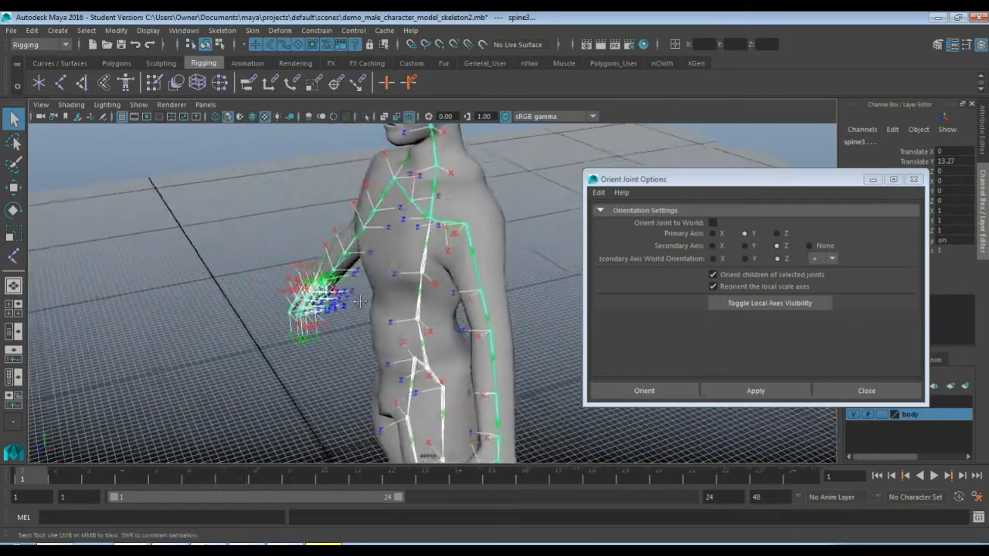
left_click_drag(440, 328, 329, 359, "alt")
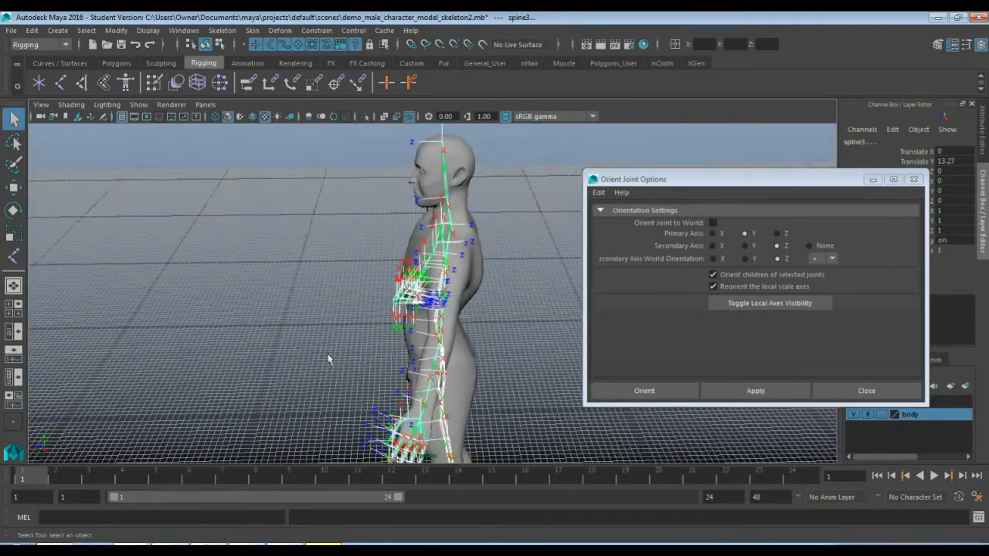
left_click_drag(87, 451, 103, 415, "alt")
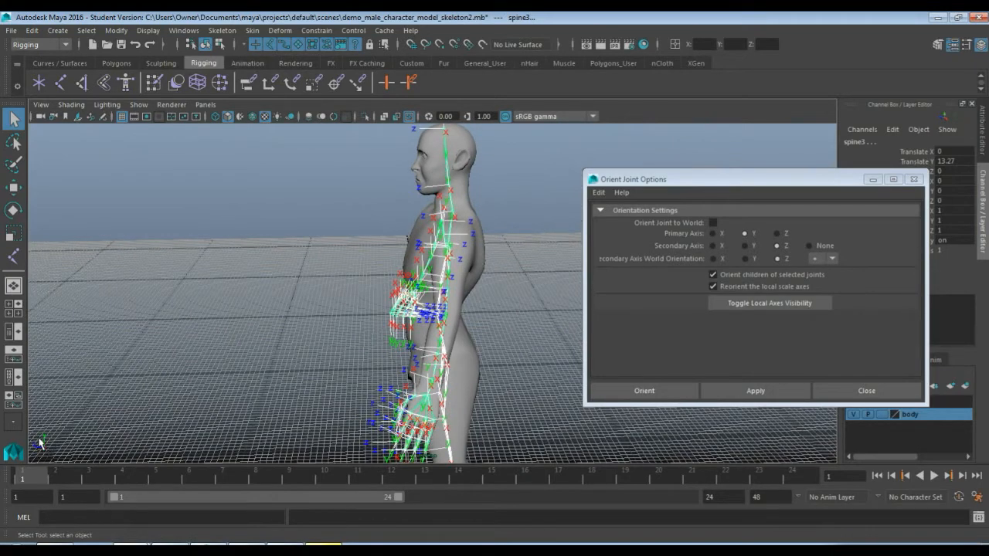
left_click_drag(292, 381, 374, 379, "alt")
scroll(440, 383, "up", 5)
left_click_drag(441, 384, 351, 352, "alt")
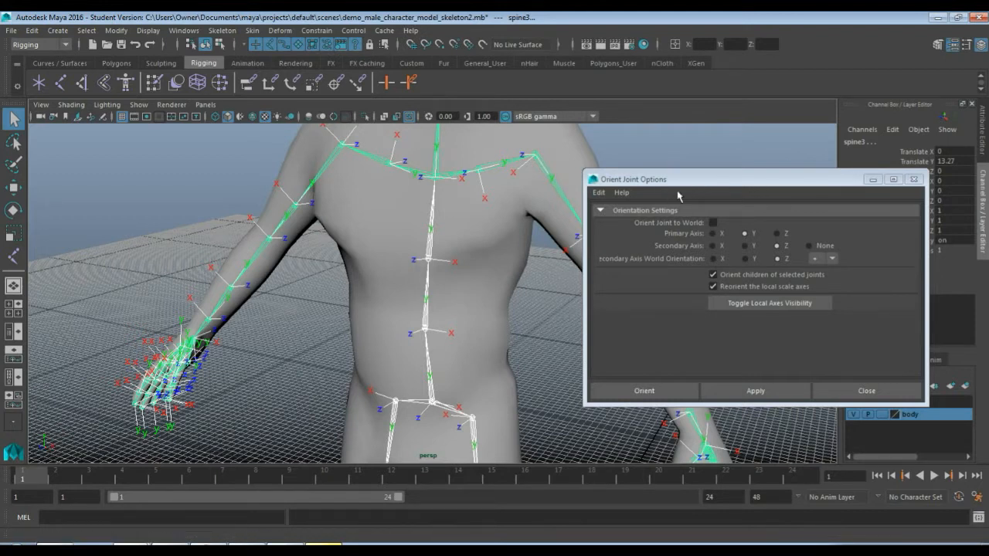
Reorient all selected joints with primary axis Y, secondary axis Z and secondary axis world orientation Z, including child joints
left_click_drag(680, 185, 634, 170)
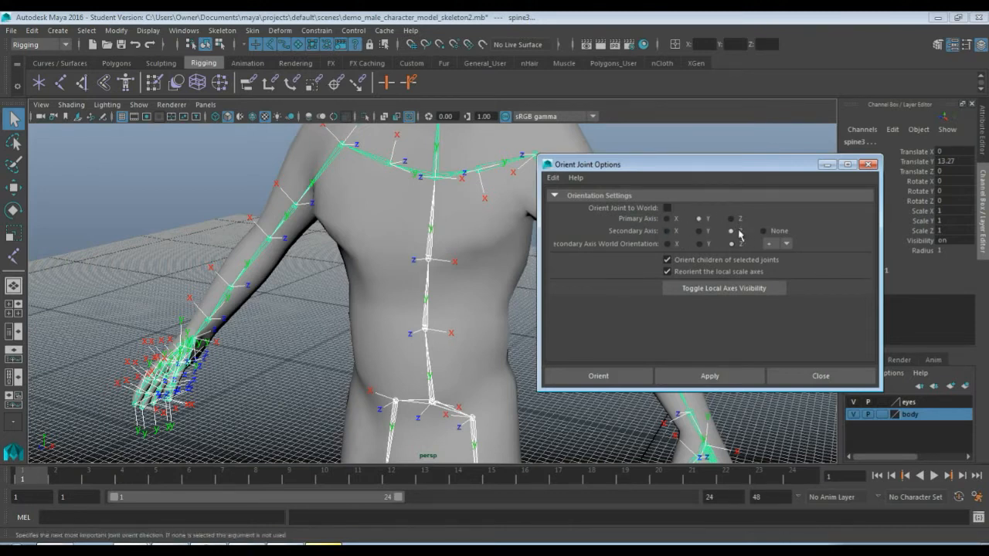
left_click(703, 379)
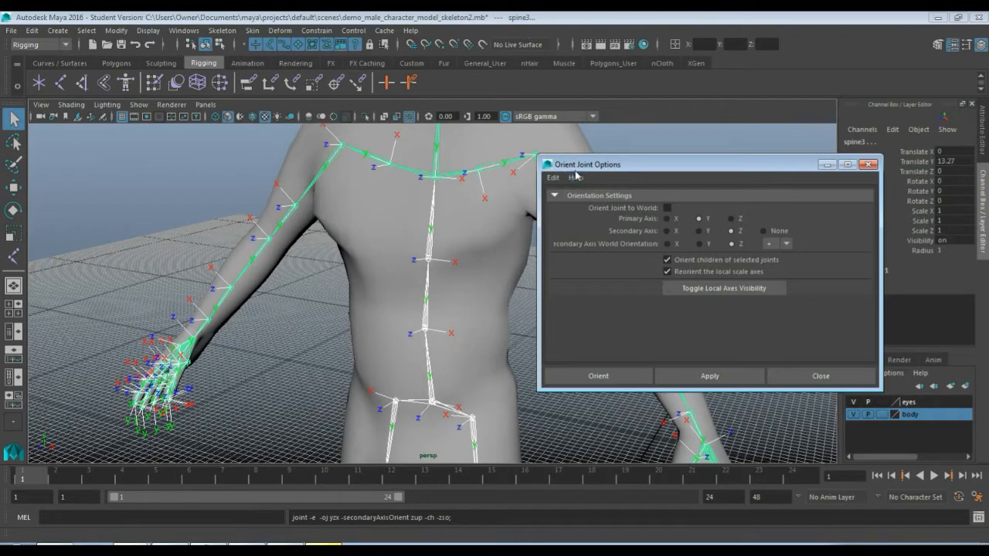
left_click_drag(571, 154, 631, 177)
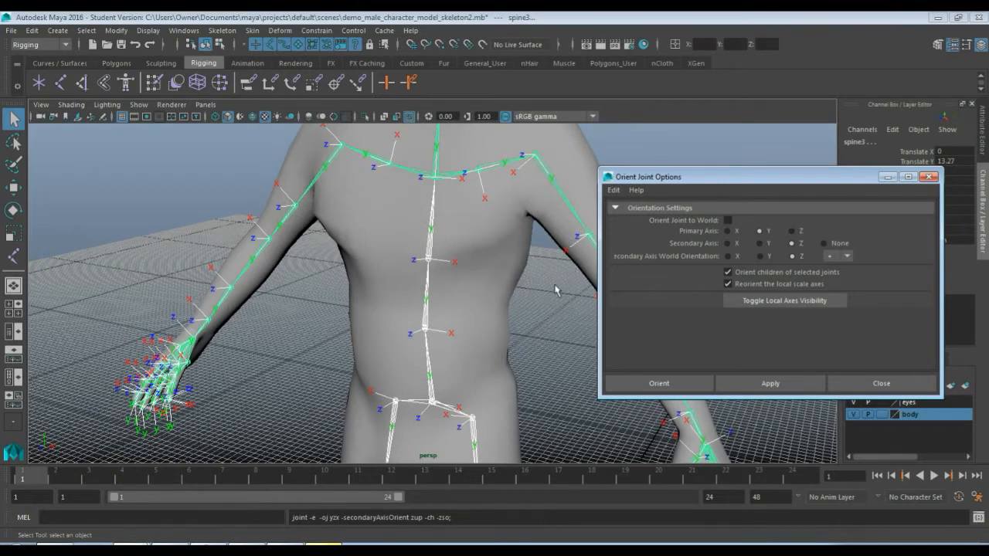
left_click_drag(808, 178, 762, 145)
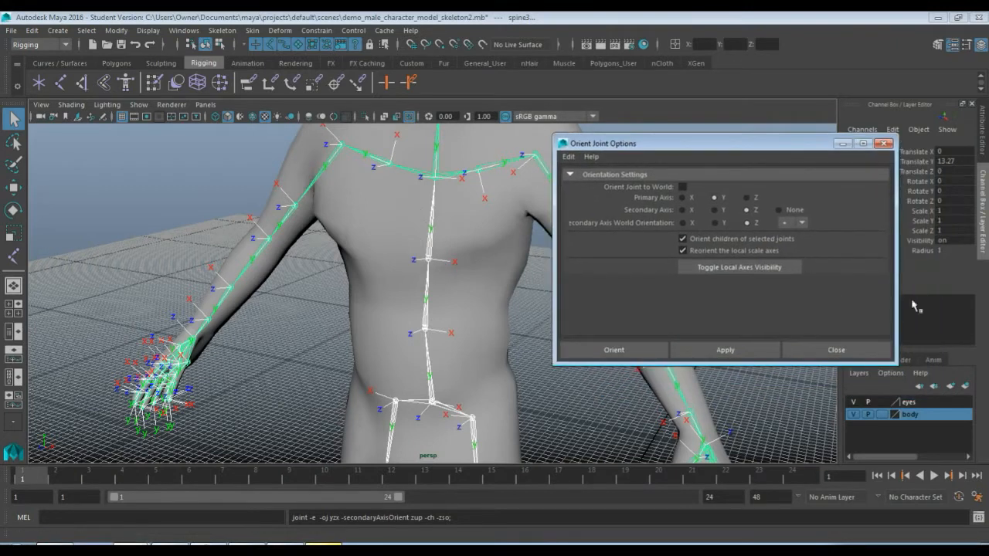
Turn off the local axes display for all selected joints and close the Orient Joint options
left_click(819, 356)
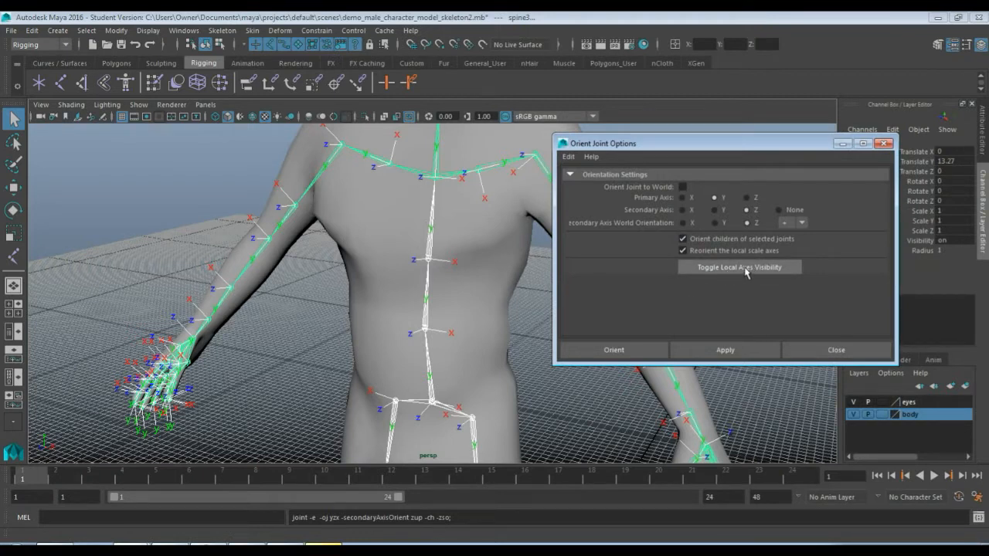
left_click(735, 270)
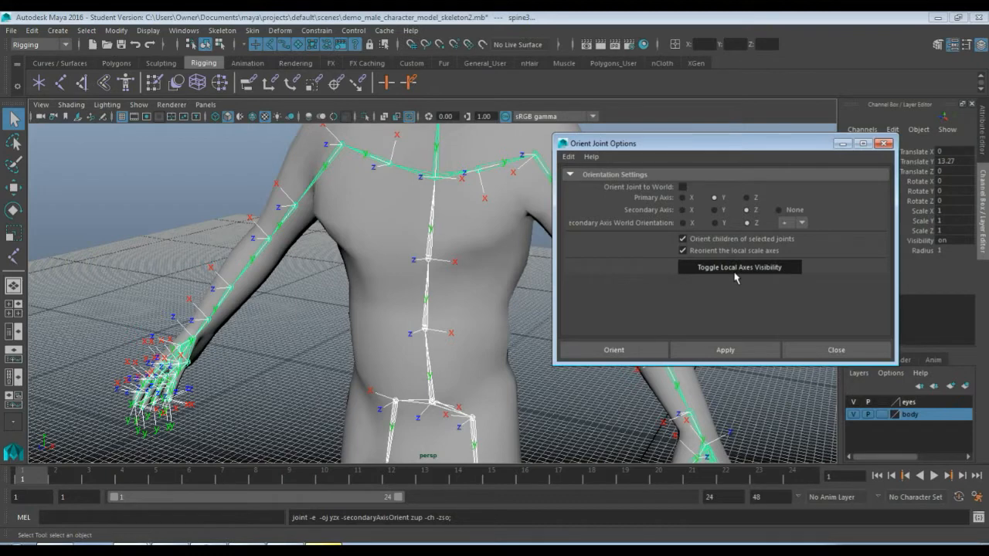
left_click(835, 349)
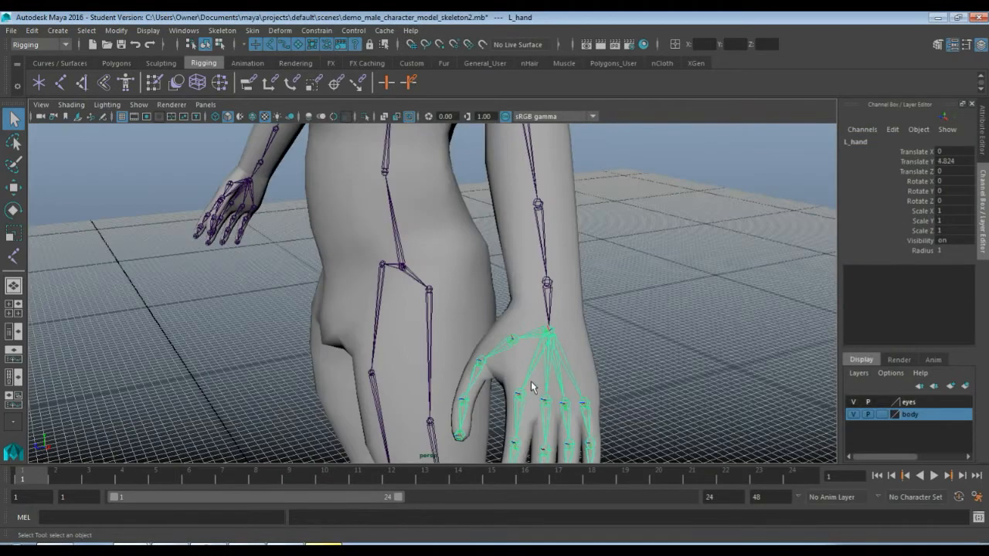
Select the pelvis root joint together with the body mesh
left_click_drag(530, 380, 535, 356, "alt")
left_click_drag(470, 296, 489, 285, "alt")
left_click(390, 270)
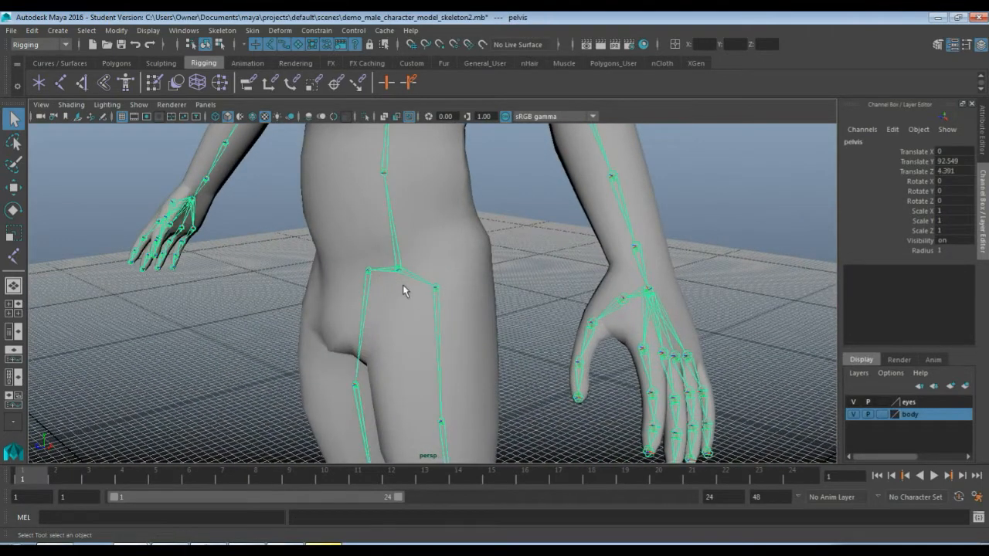
left_click(437, 203, "shift")
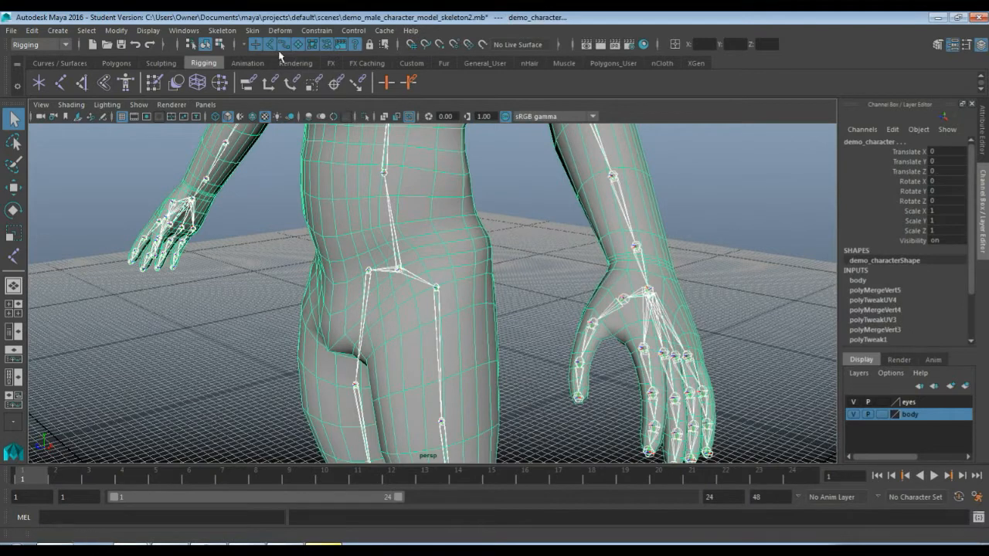
Bind the body mesh to the joint hierarchy with Geodesic Voxel, classic linear skinning, 5 max influences, falloff 0.20 and resolution 256
left_click(255, 31)
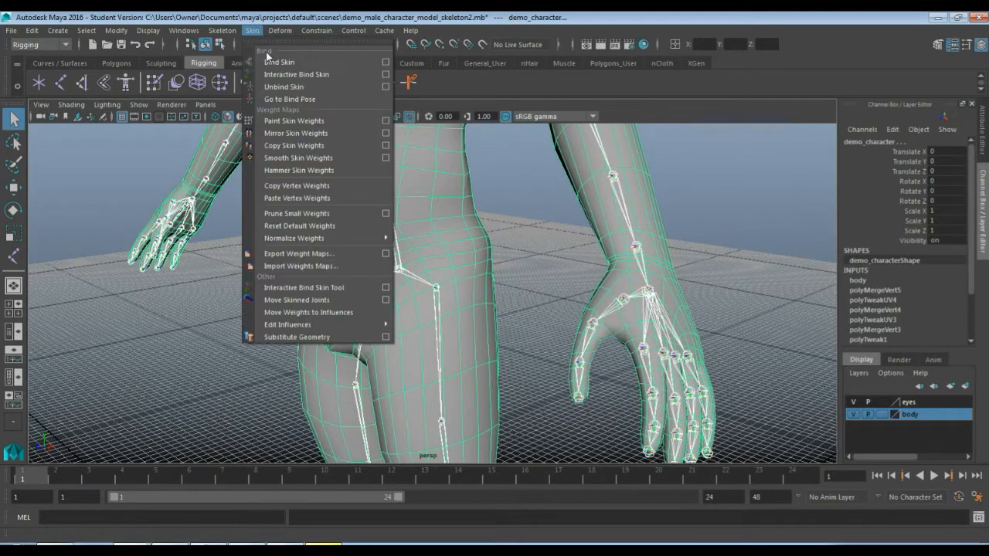
left_click(386, 63)
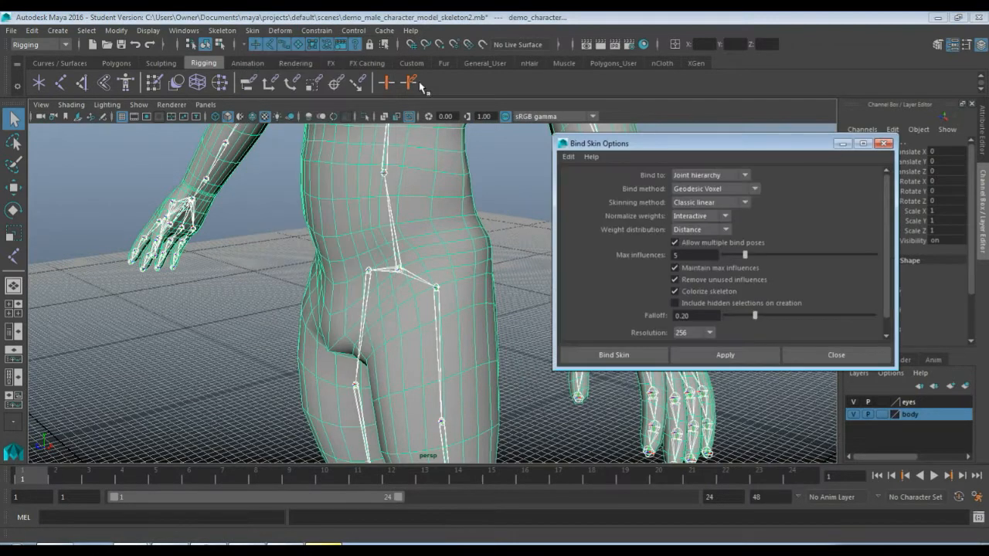
left_click(734, 195)
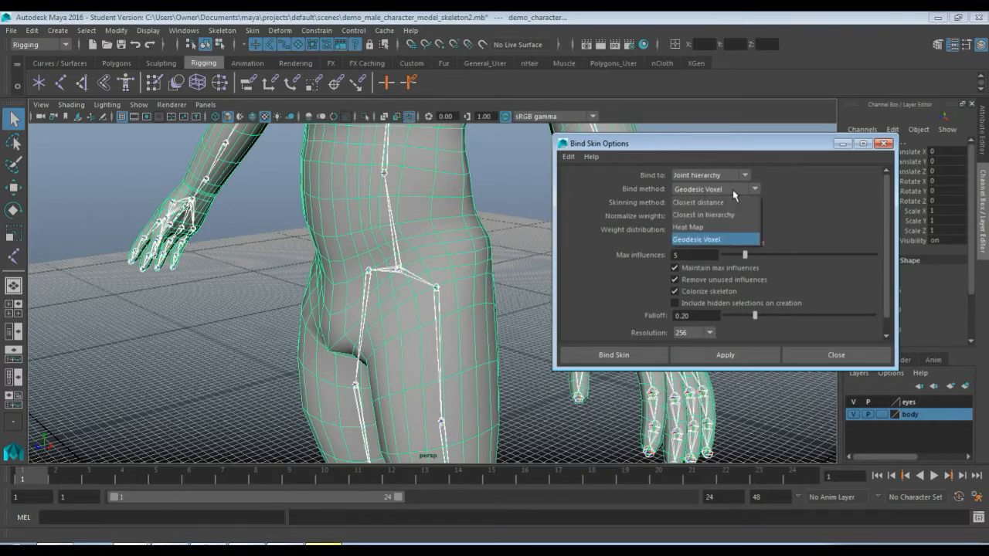
left_click(735, 190)
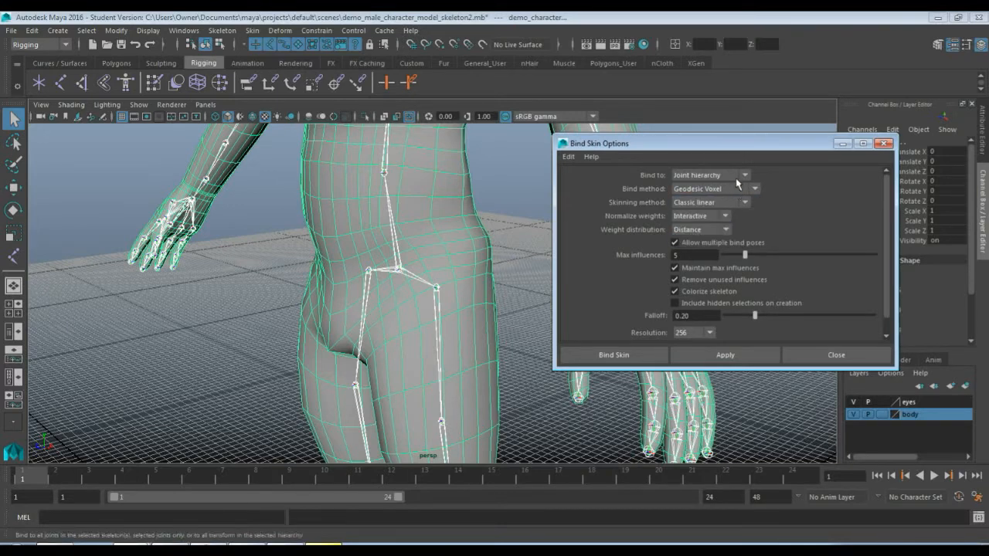
left_click_drag(655, 145, 251, 179)
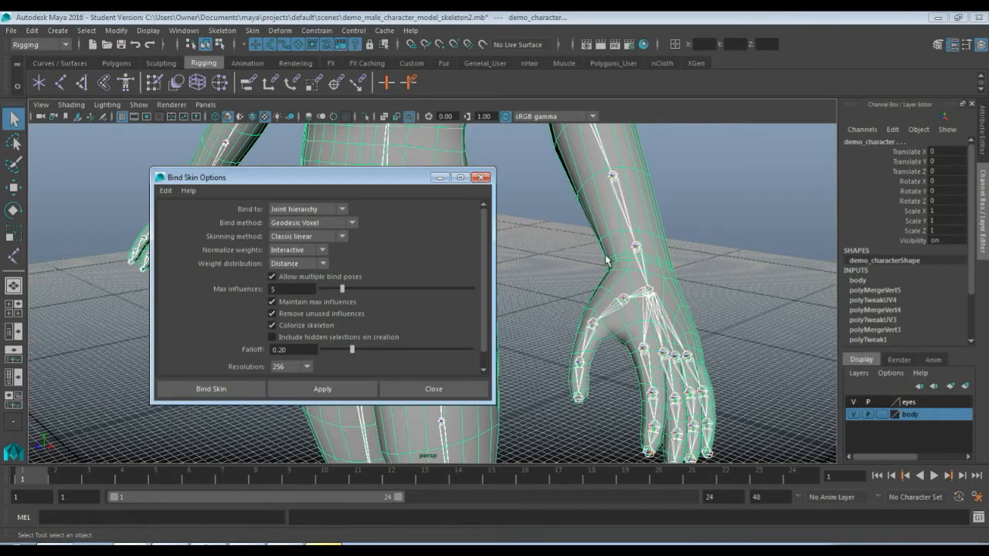
scroll(569, 214, "down", 4)
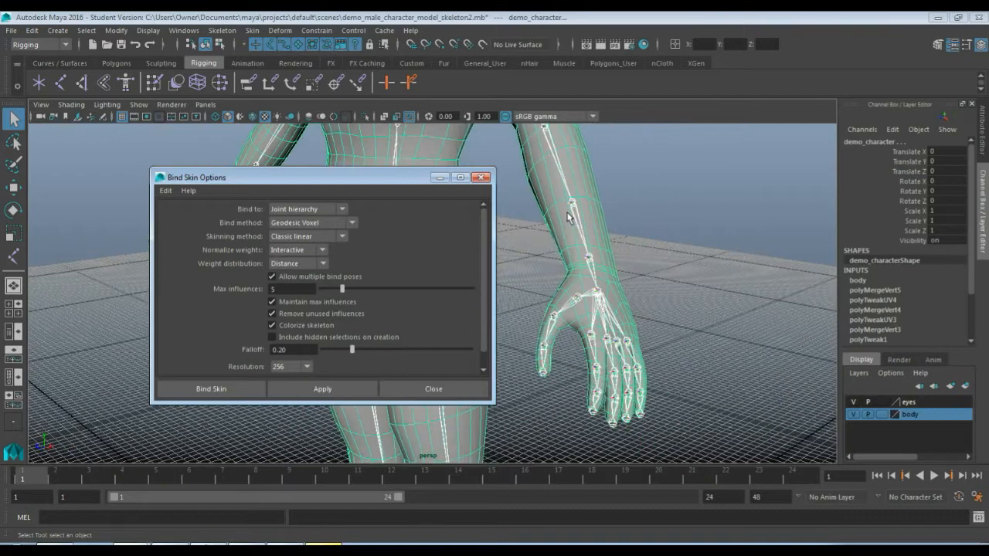
left_click_drag(388, 180, 454, 201)
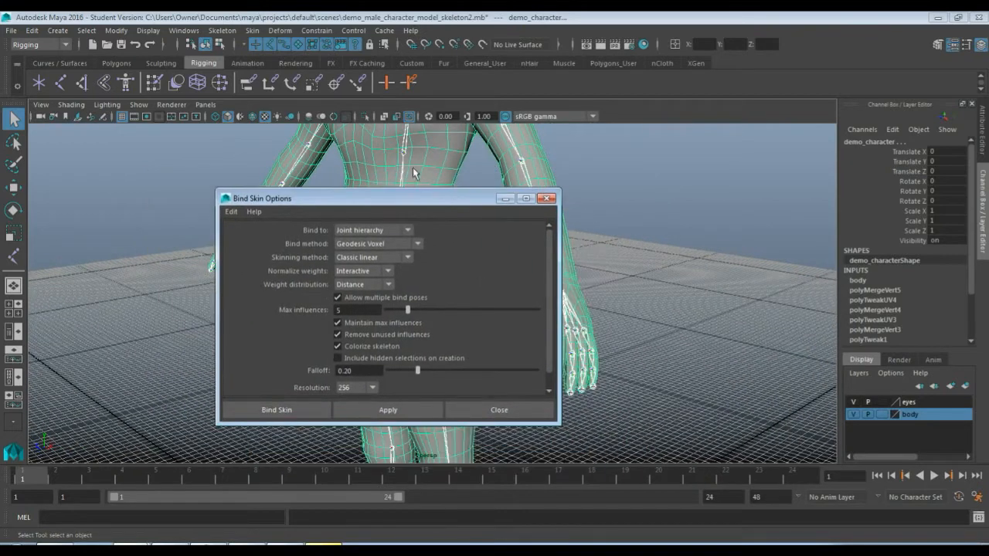
scroll(449, 154, "up", 3)
scroll(446, 154, "down", 5)
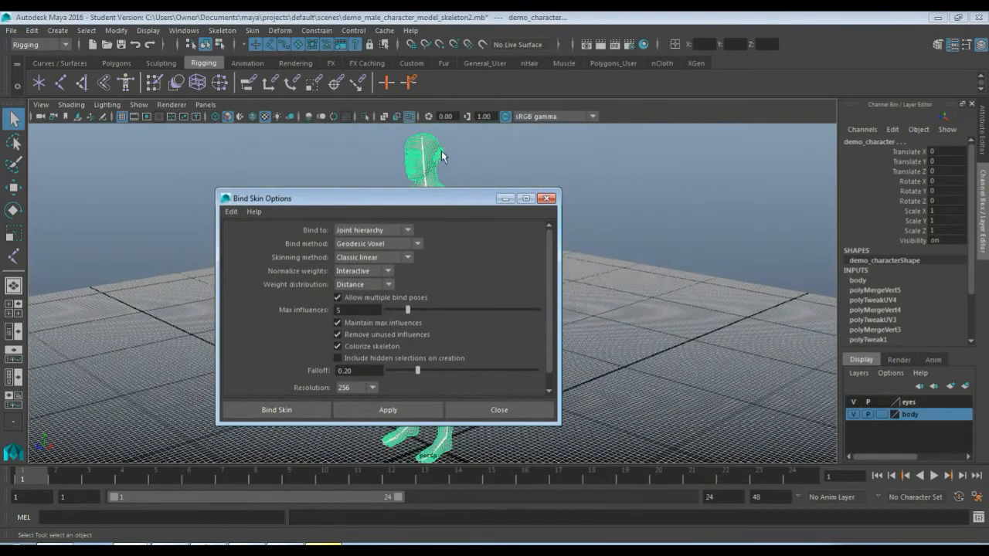
scroll(451, 180, "up", 5)
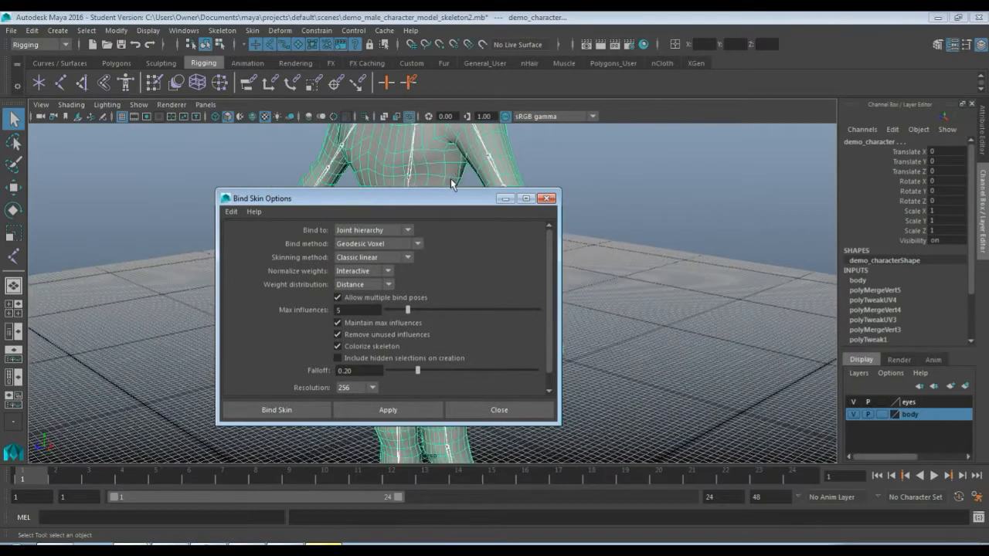
left_click_drag(474, 202, 831, 158)
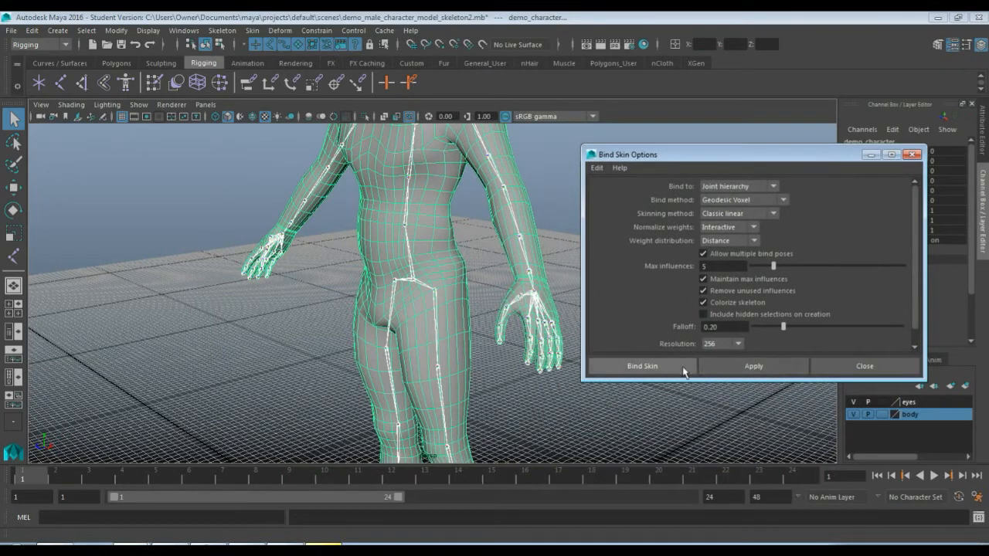
left_click(622, 364)
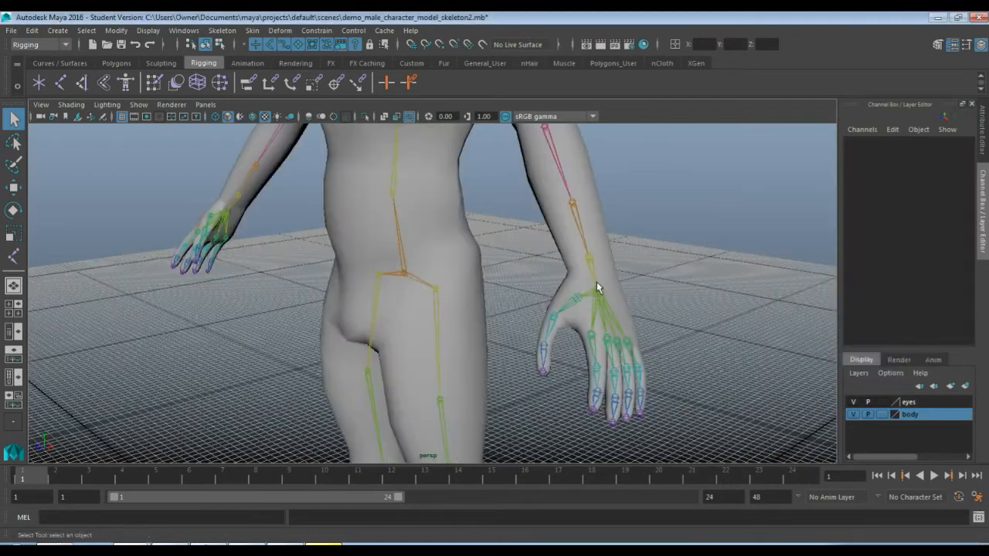
Test the left hand's deformation by rotating L_wrist about -49° on Z, and undo the rotation
left_click(596, 291)
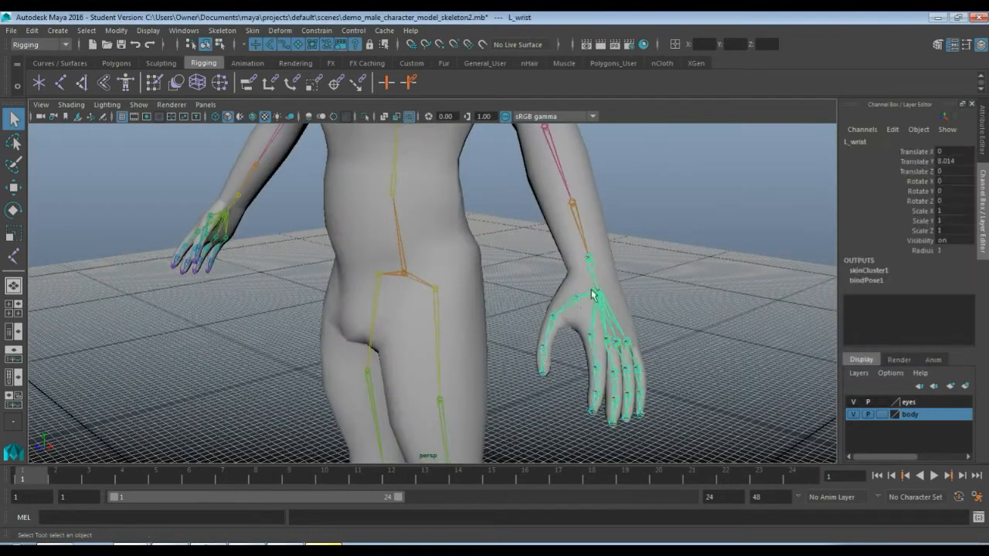
key("e")
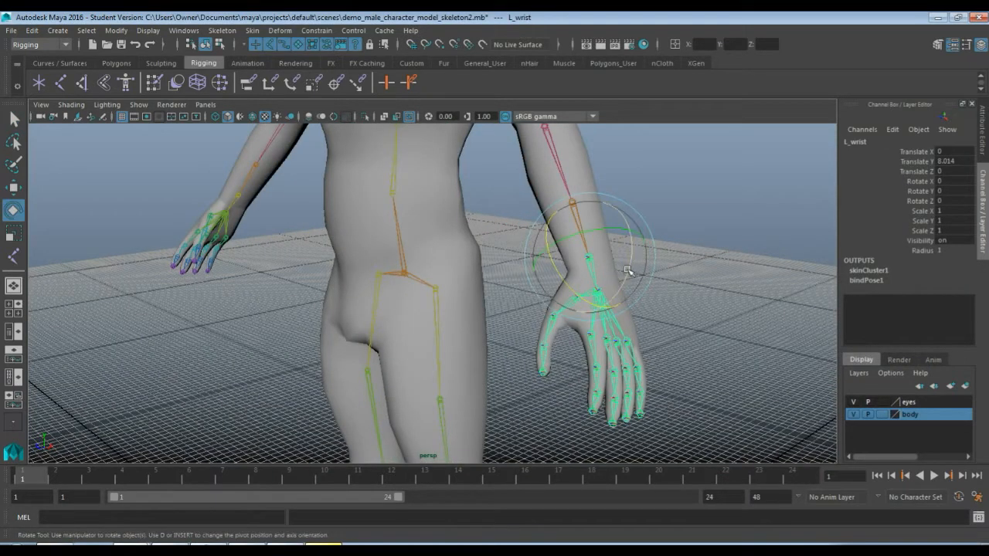
left_click_drag(630, 270, 591, 304)
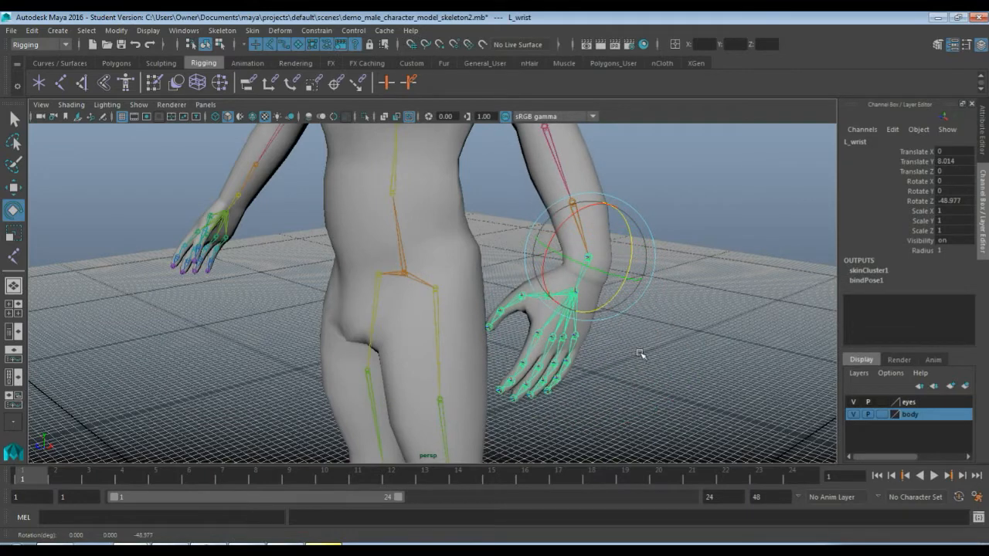
key("ctrl+z")
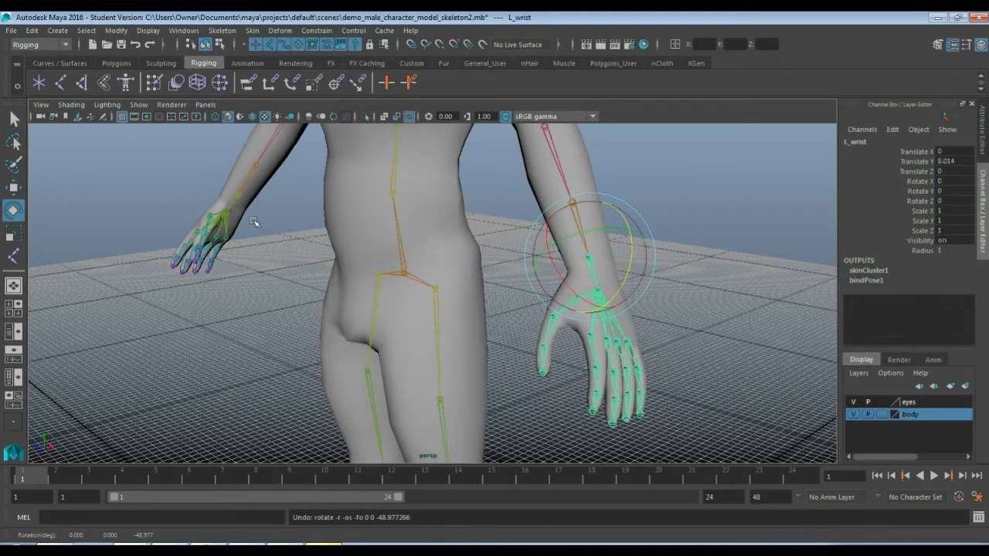
Test the right hand's deformation by rotating R_wrist about 31° on Z, and undo the rotation
left_click(240, 193)
left_click_drag(278, 204, 252, 158)
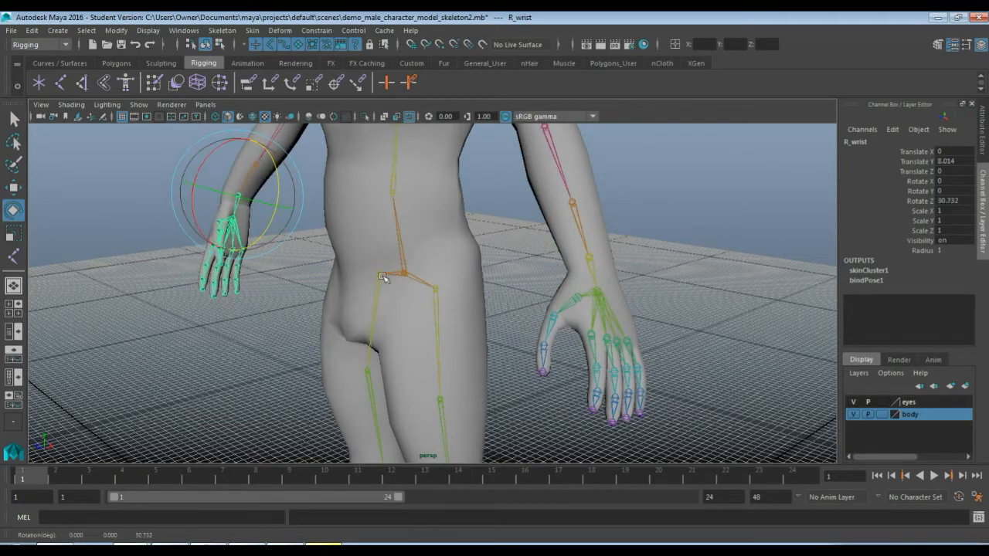
key("ctrl+z")
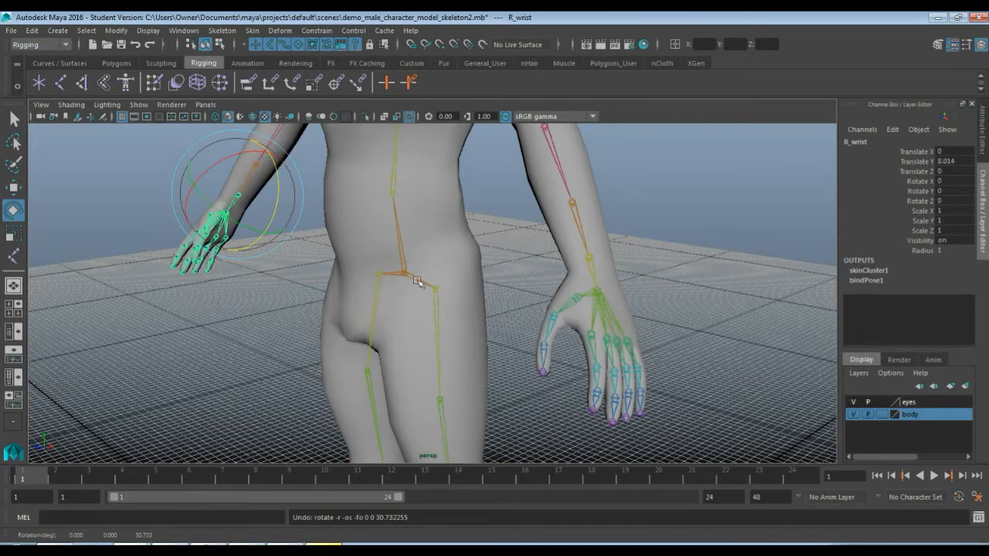
Create an IK handle on the left arm from L_shoulder to the wrist joint
scroll(458, 284, "down", 3)
left_click_drag(409, 257, 486, 228, "alt")
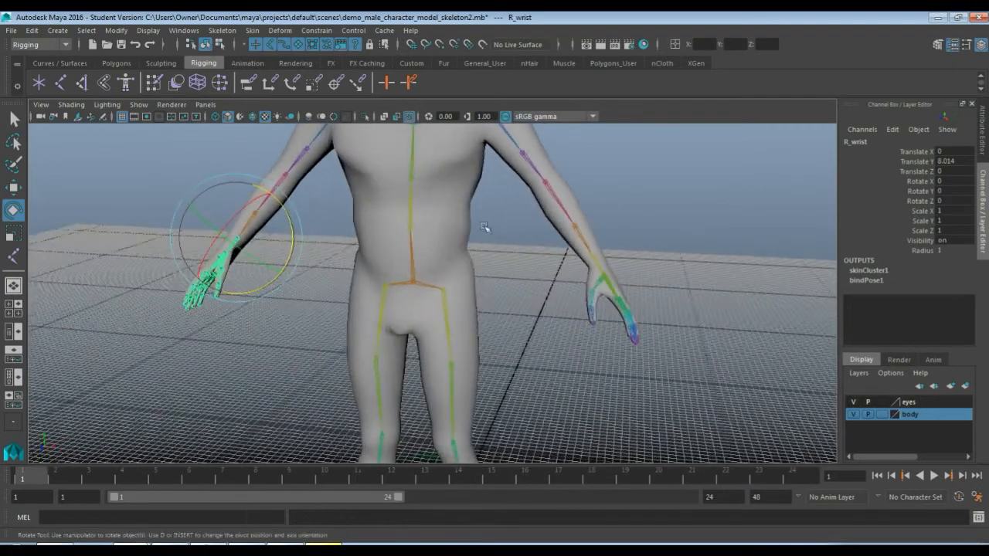
middle_click_drag(490, 196, 461, 329, "alt")
left_click_drag(472, 287, 463, 278, "alt")
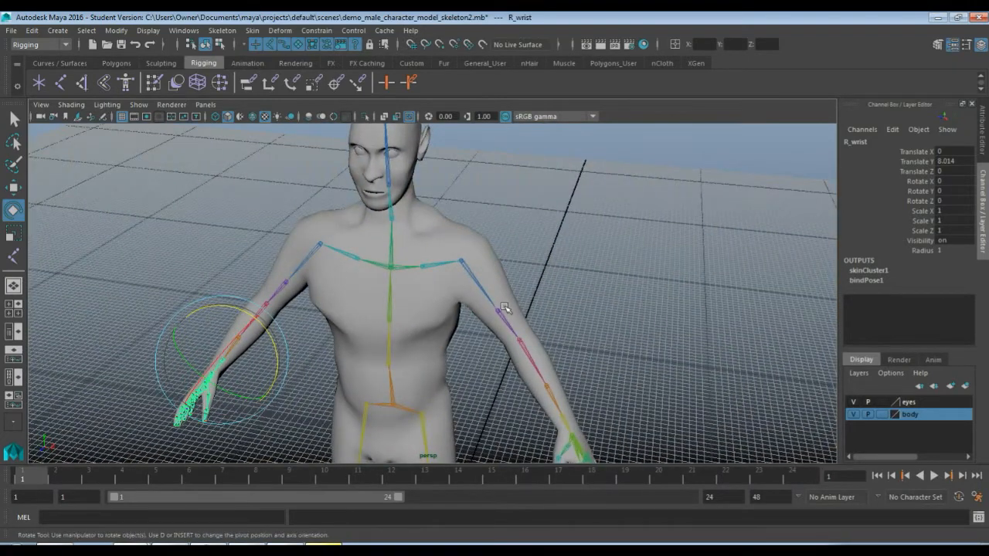
middle_click_drag(554, 278, 472, 225, "alt")
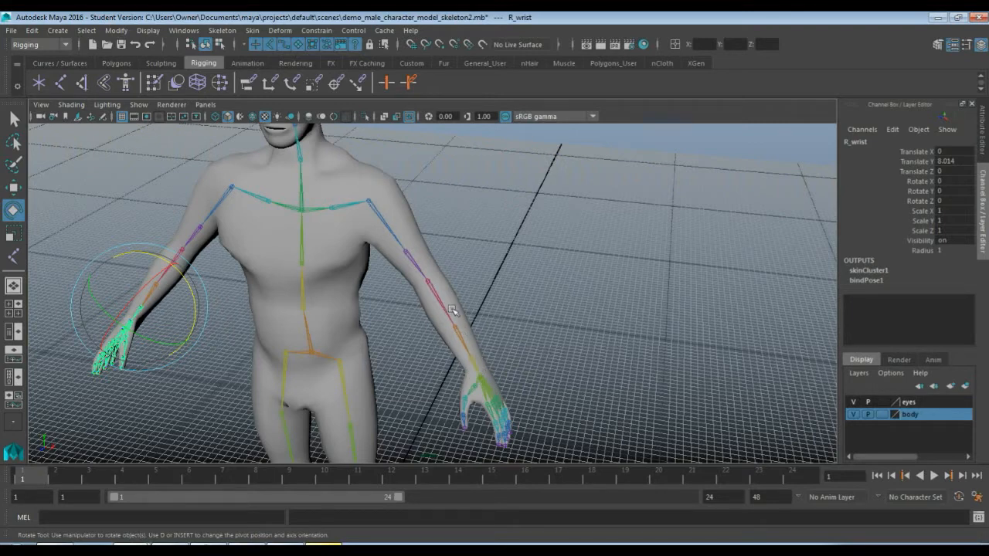
left_click(84, 84)
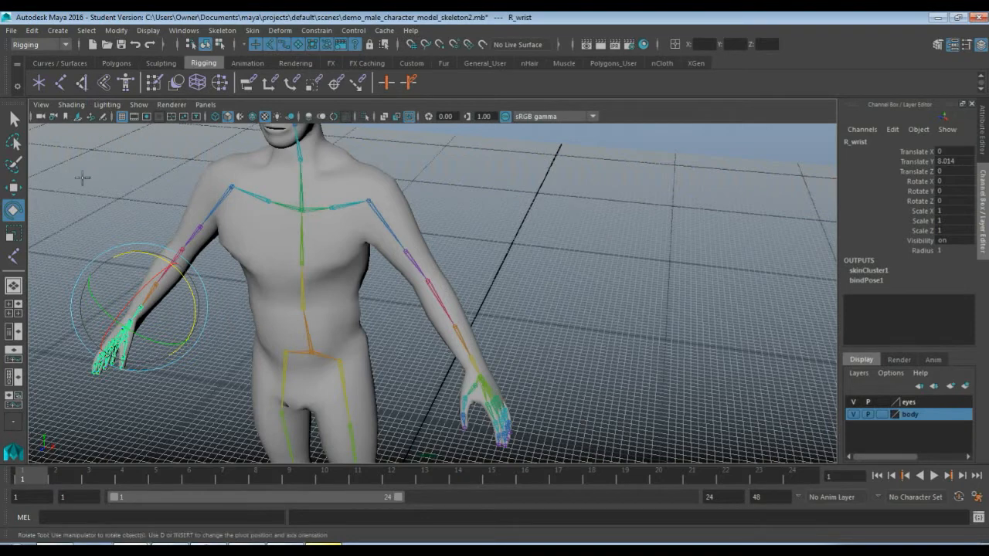
left_click(369, 201)
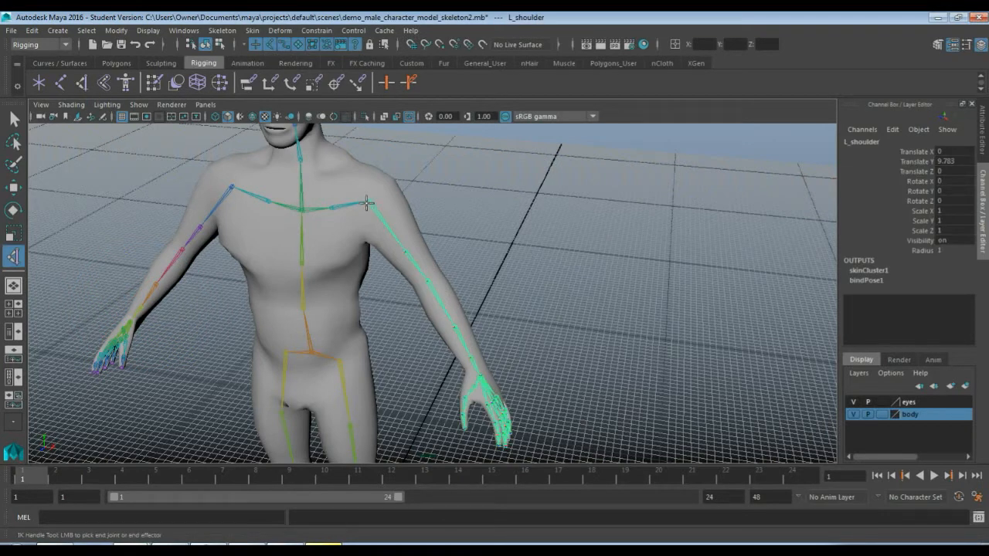
left_click(471, 357)
Test the left arm's bending by moving the wrist IK handle to about X 38.8, Y 114.6, Z 6.8
key("e")
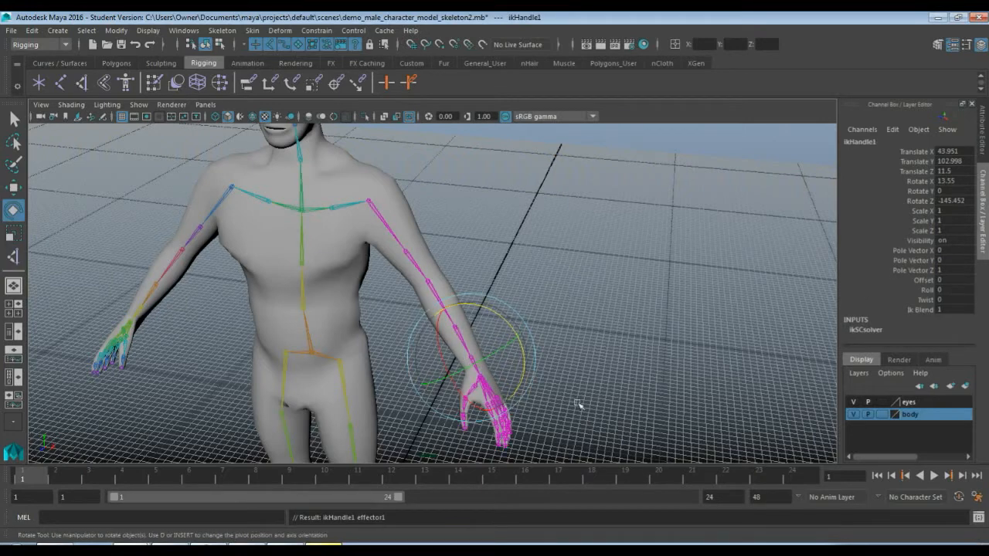
key("w")
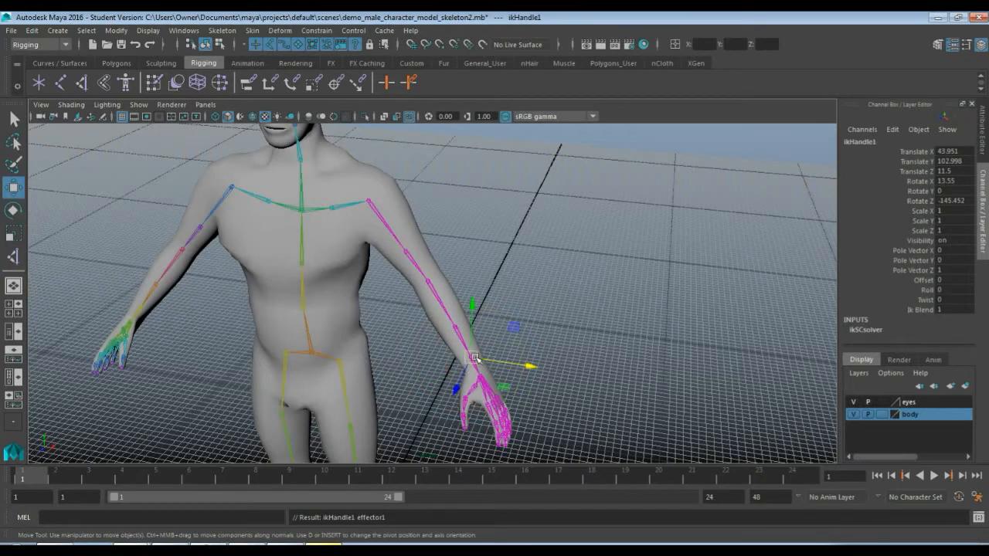
left_click_drag(483, 360, 455, 302)
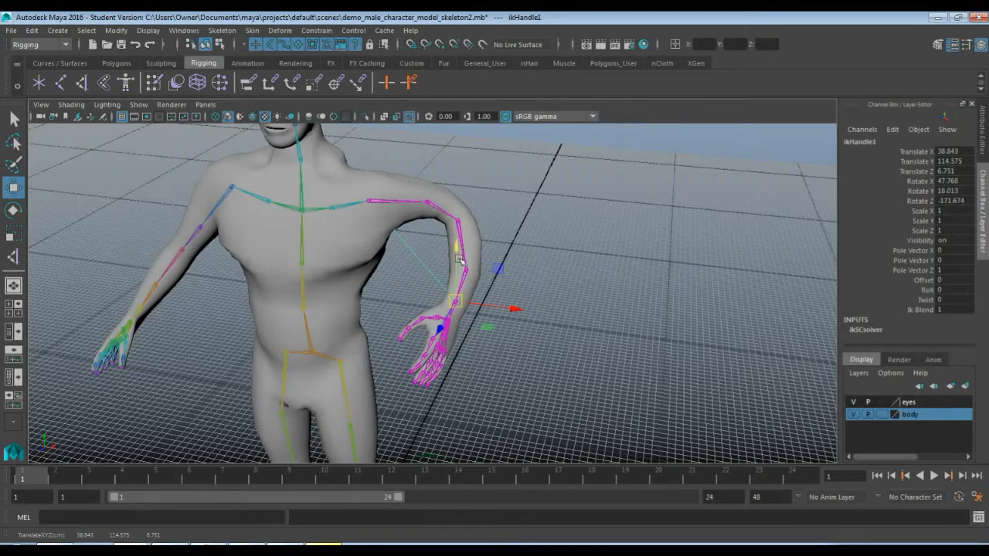
Examine the rotation values of L_upperarm_twist and L_forearm_twist in the bent arm, and reselect the IK handle
left_click(428, 203)
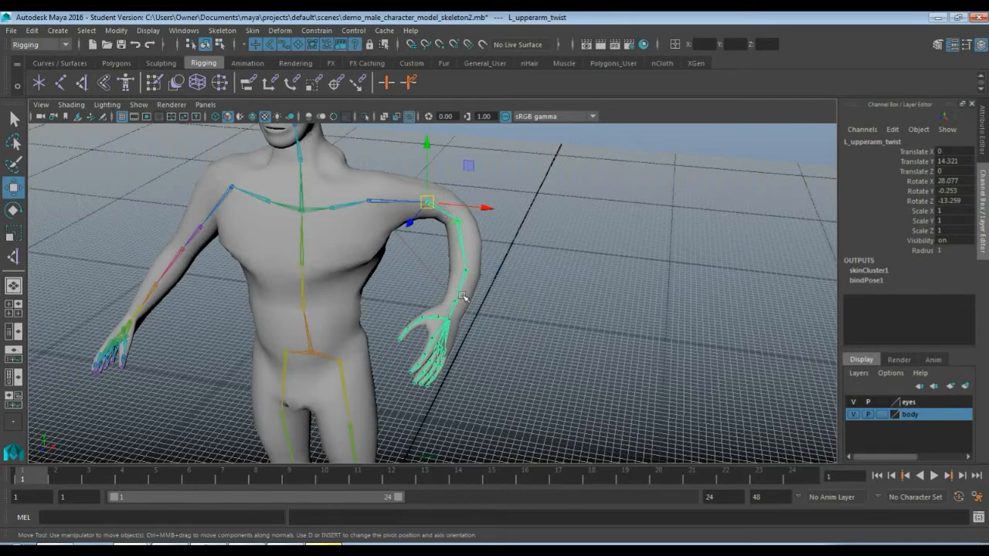
left_click(466, 270)
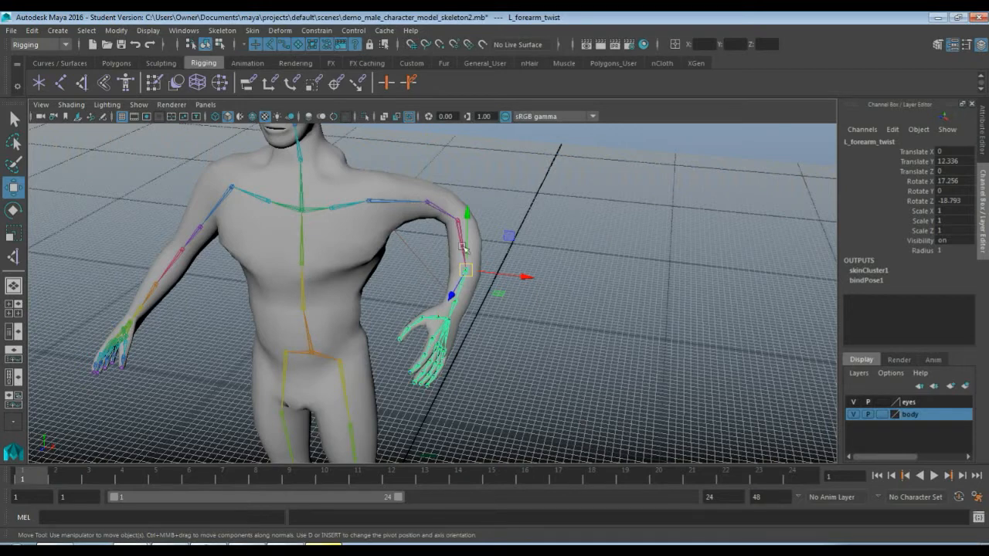
left_click(423, 201)
left_click(457, 301)
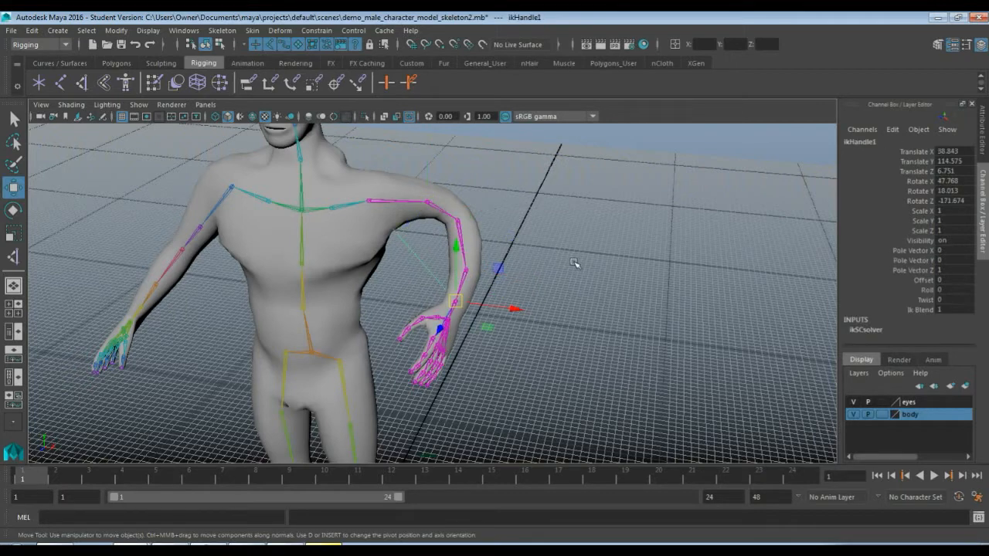
Undo the left arm's IK test, including the handle's creation, and clear the selection
key("ctrl+z")
key("ctrl+z")
key("ctrl+z")
key("ctrl+z")
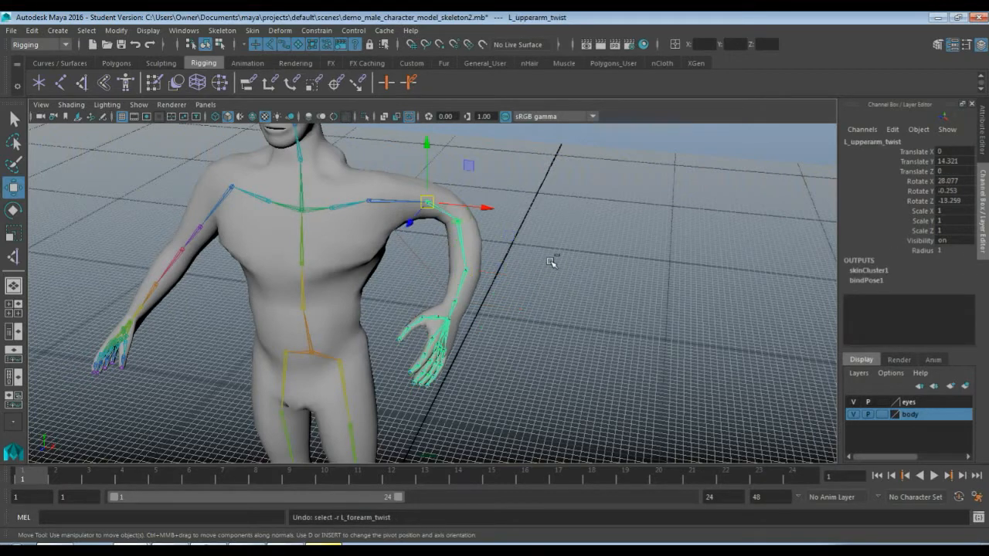
left_click(551, 263)
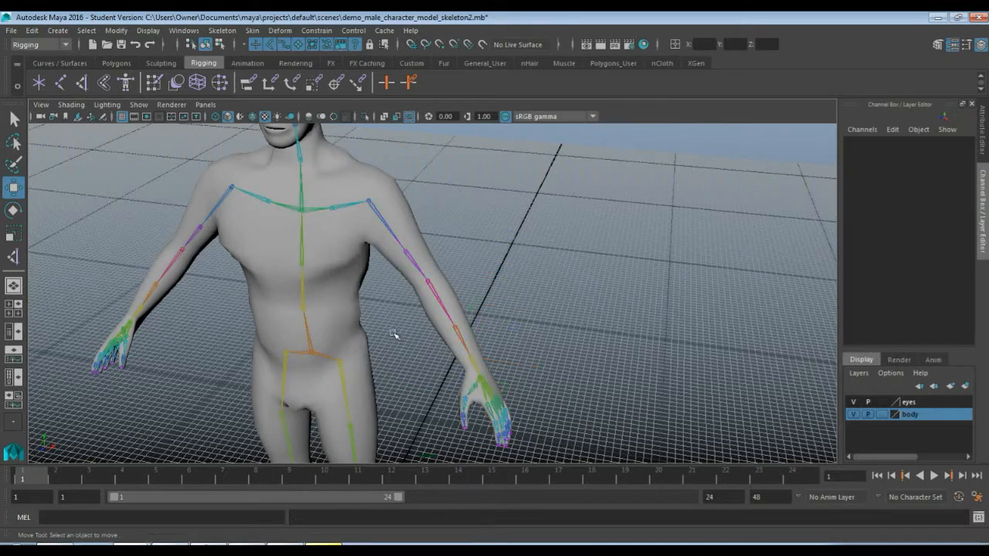
Select L_upperarm_twist and open its rotation limit attributes
left_click(406, 251)
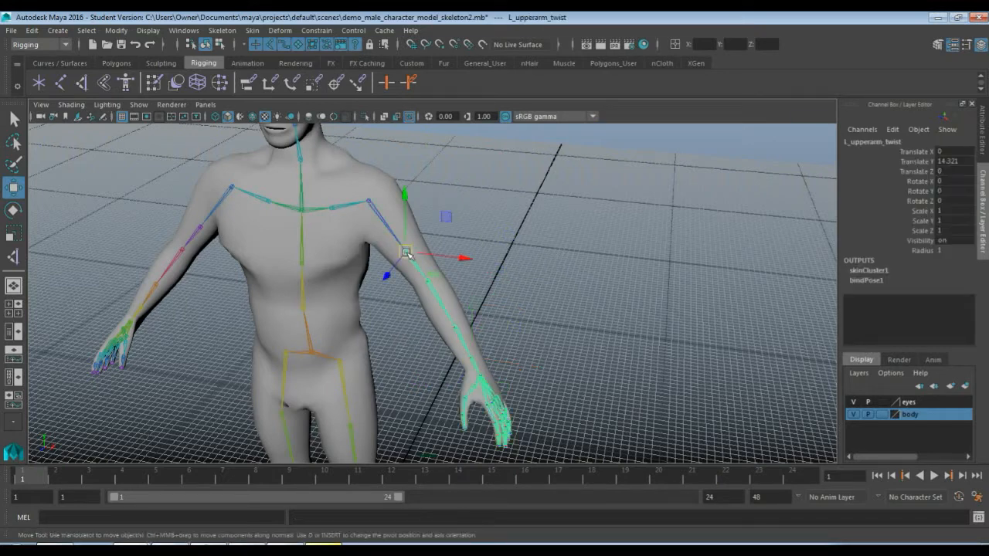
left_click(954, 48)
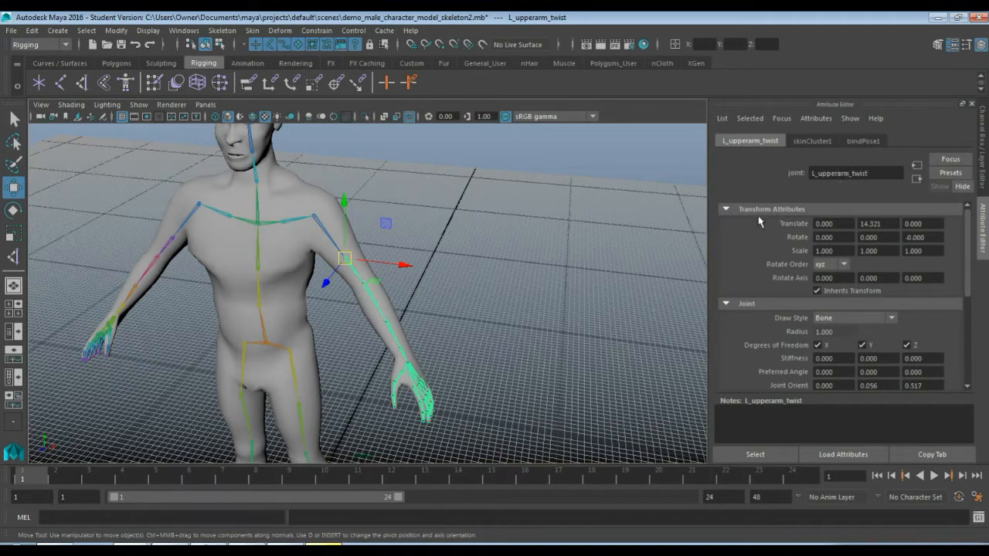
scroll(748, 282, "down", 5)
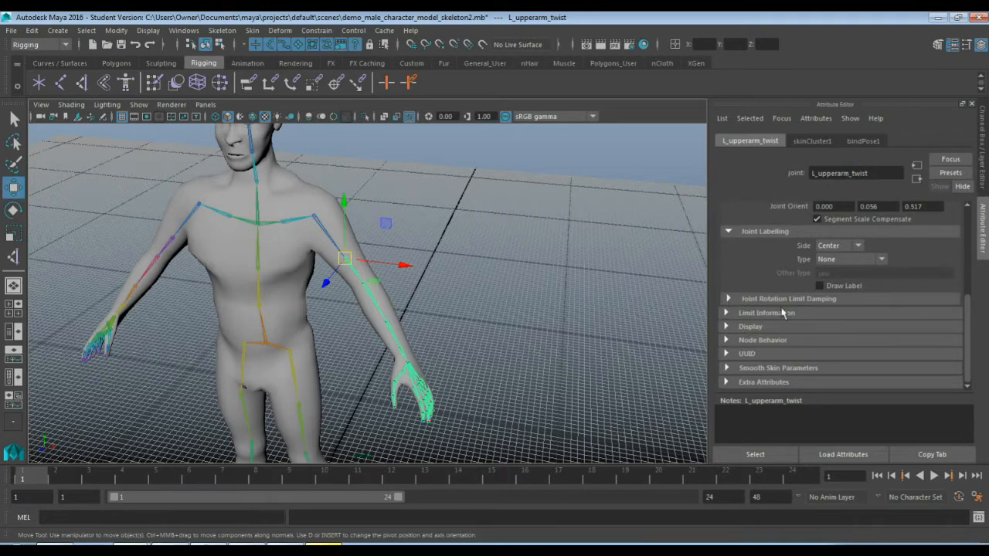
left_click(726, 313)
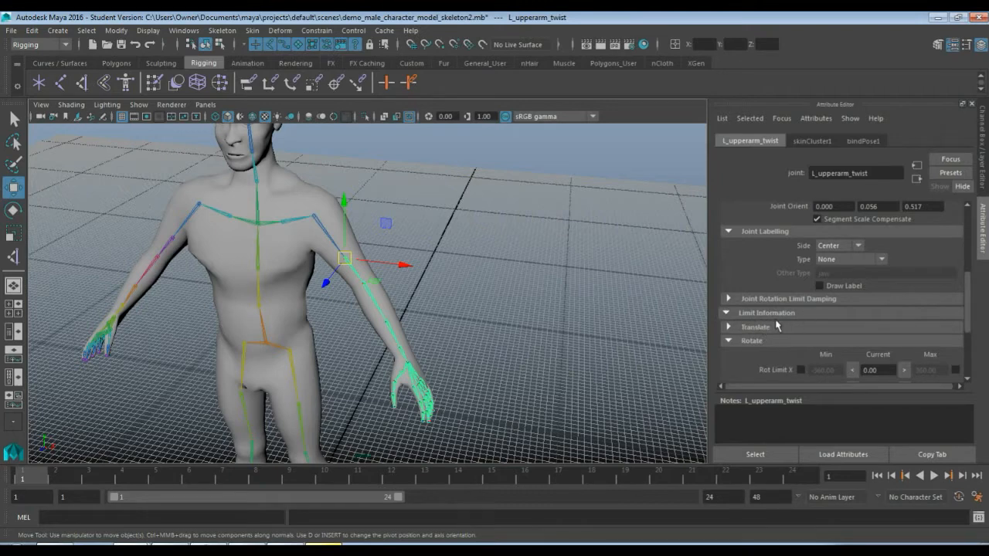
scroll(778, 326, "down", 2)
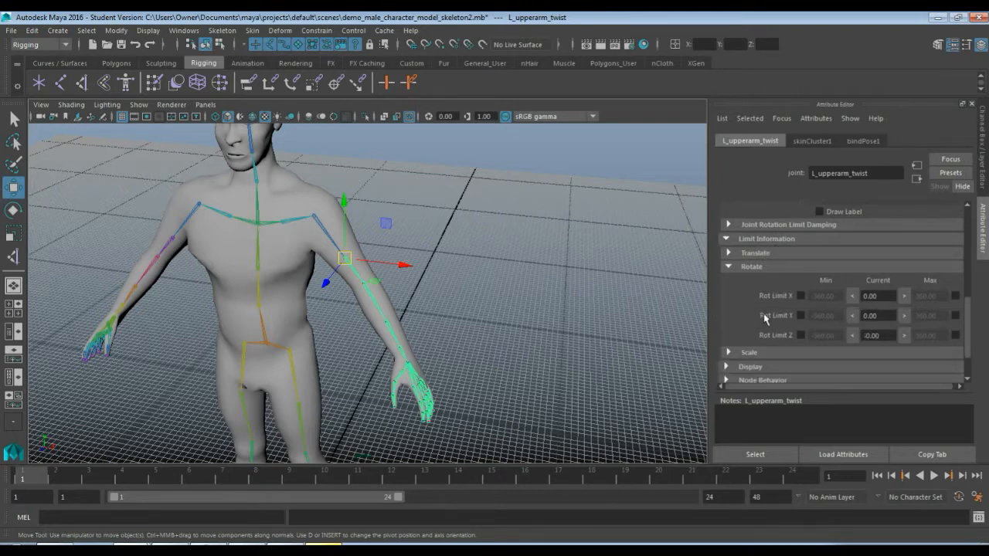
left_click(730, 254)
left_click(729, 253)
Test rotating L_upperarm_twist about 81° on X and about 55° on Z, undoing each rotation
scroll(431, 292, "up", 5)
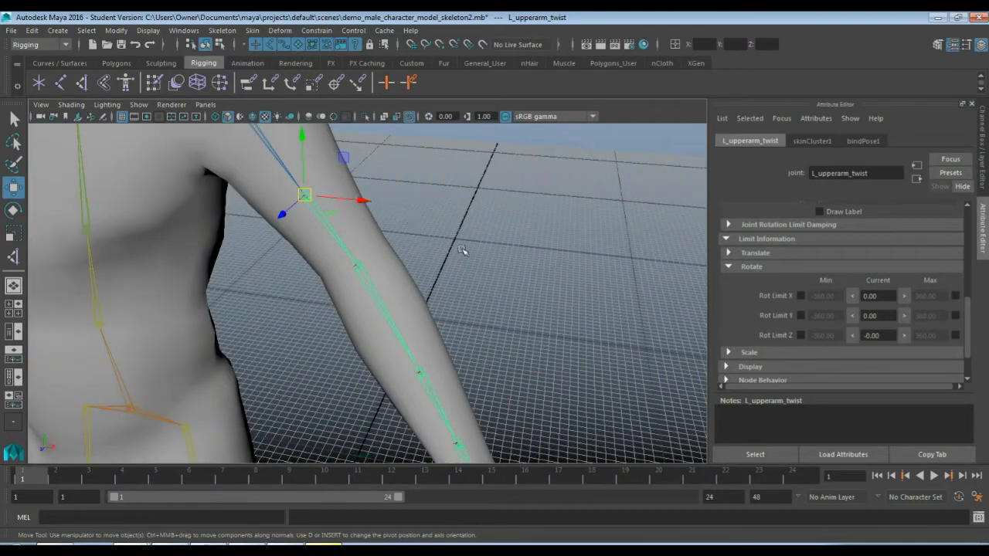
key("e")
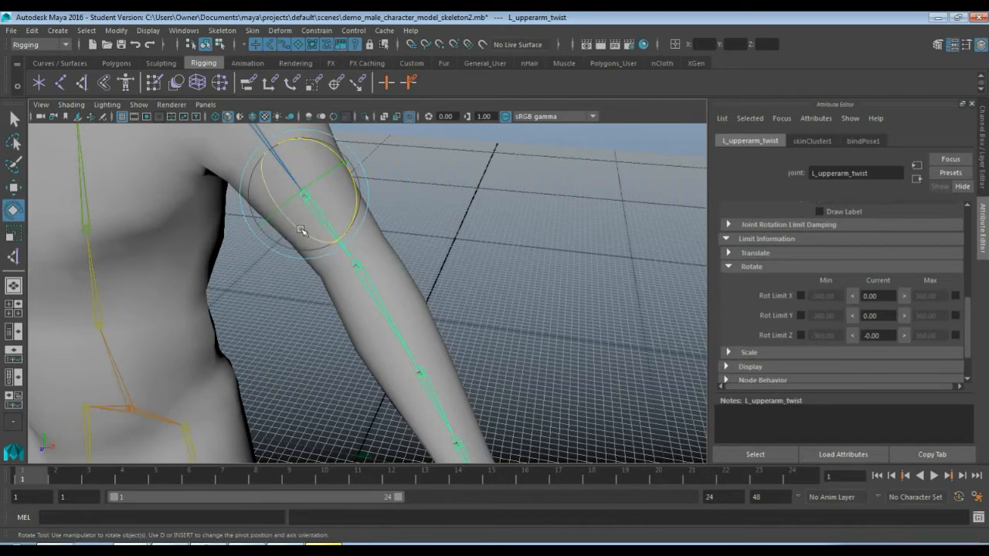
left_click_drag(307, 233, 249, 190)
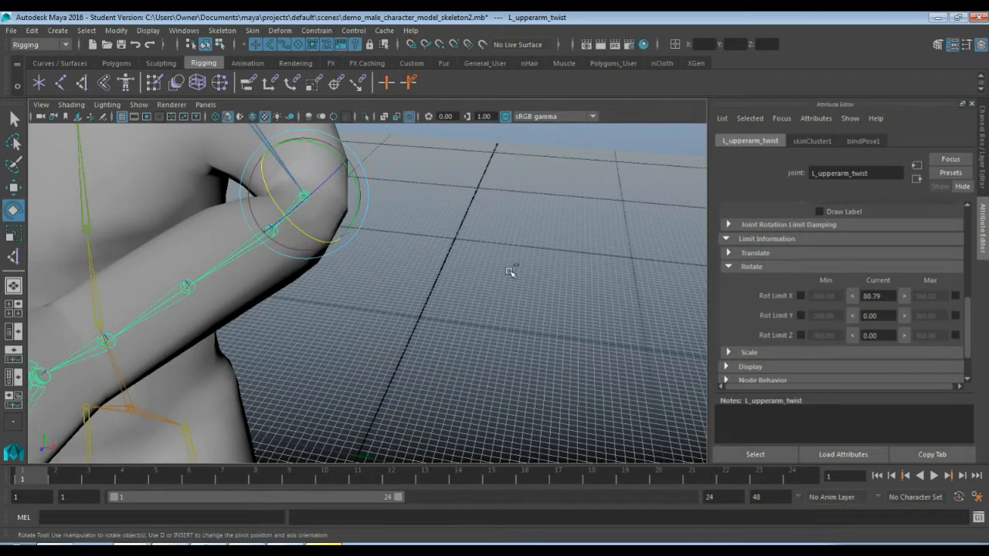
key("ctrl+z")
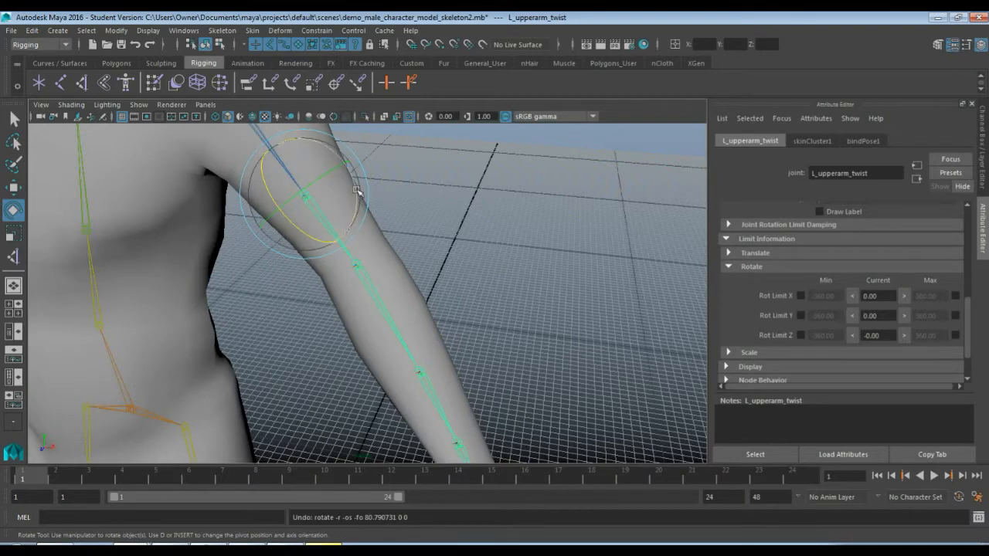
left_click_drag(358, 191, 397, 183)
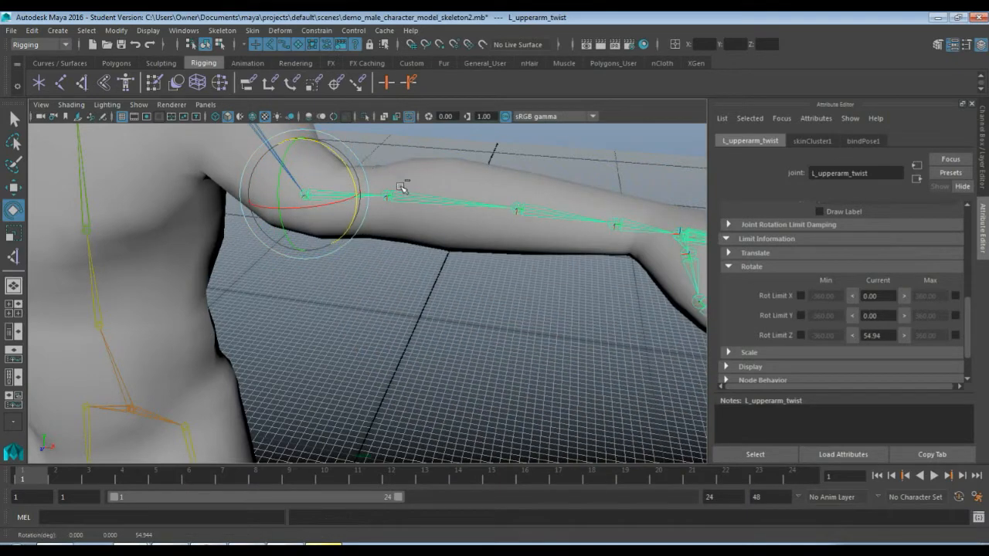
key("ctrl+z")
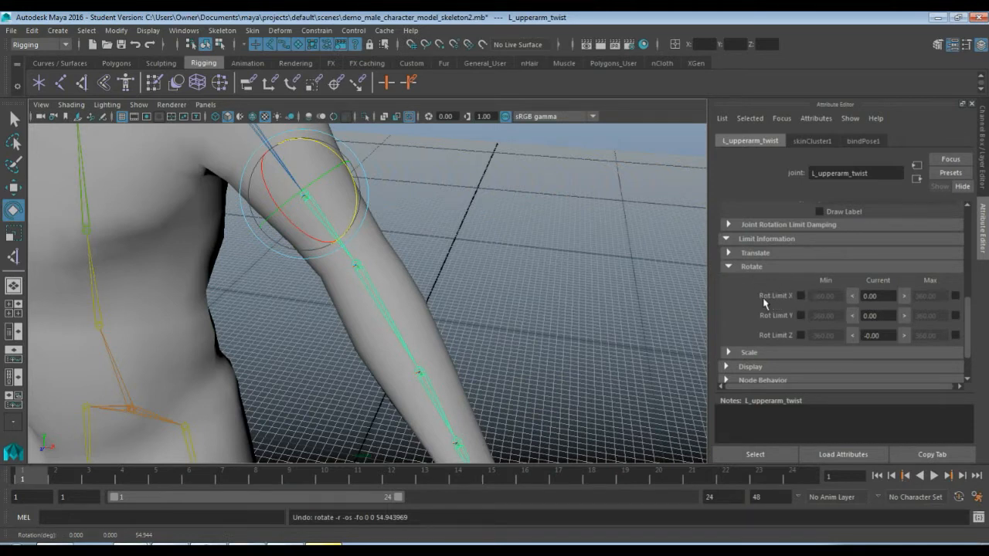
Enable both X rotation limits of L_upperarm_twist and set the minimum and maximum to 0
left_click(802, 296)
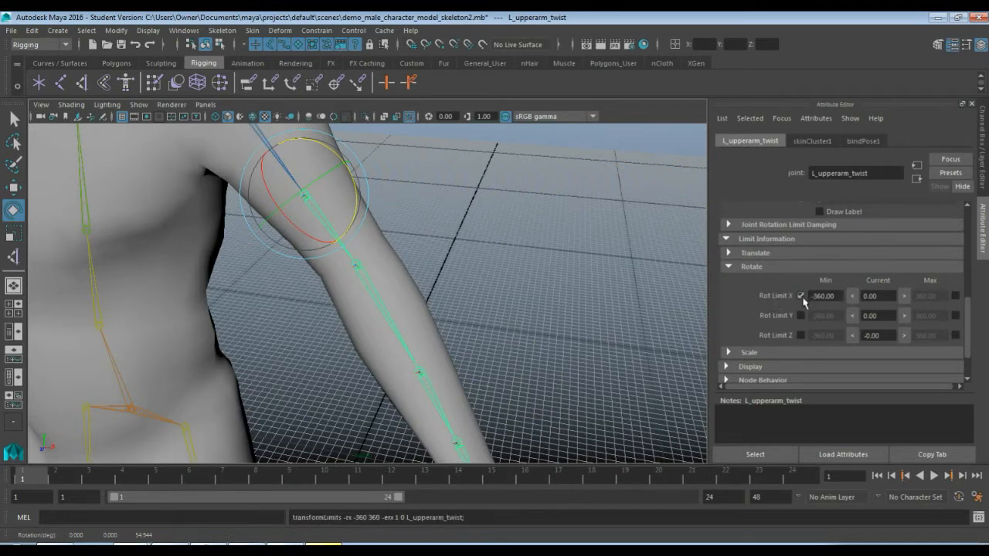
left_click_drag(838, 296, 782, 294)
type("0")
left_click(956, 297)
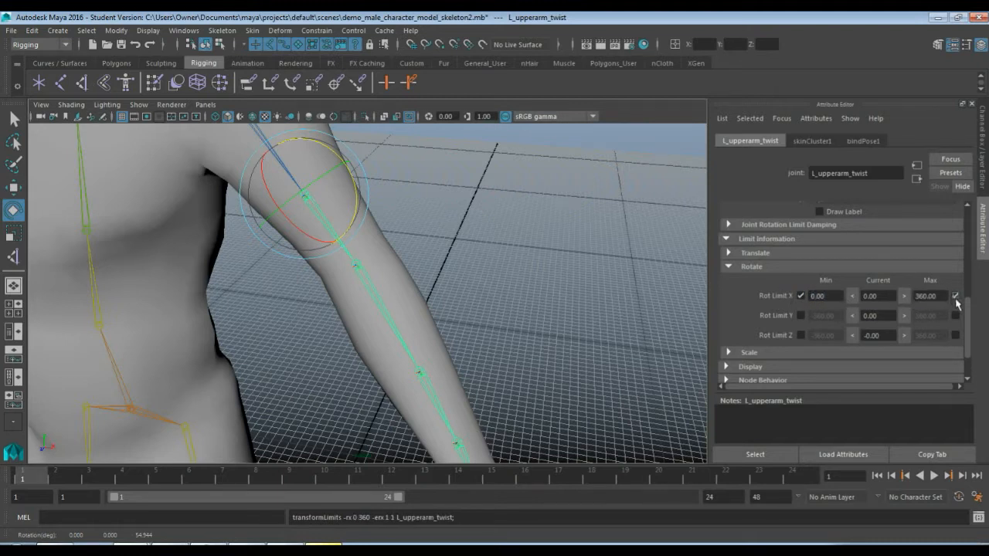
left_click_drag(942, 296, 888, 297)
type("0")
Enable both Z rotation limits of L_upperarm_twist and set the minimum and maximum to 0
left_click(801, 335)
left_click_drag(841, 335, 809, 335)
type("0")
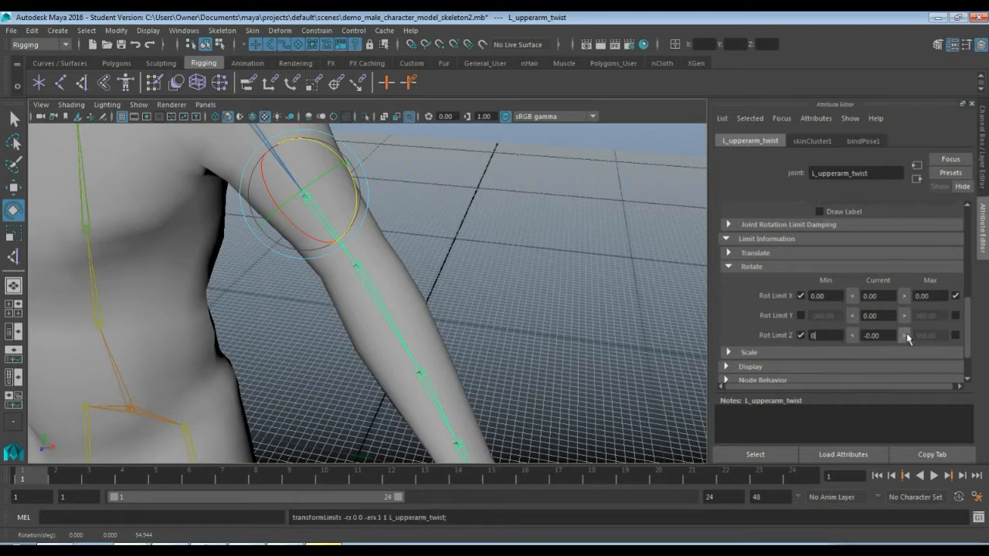
left_click(956, 336)
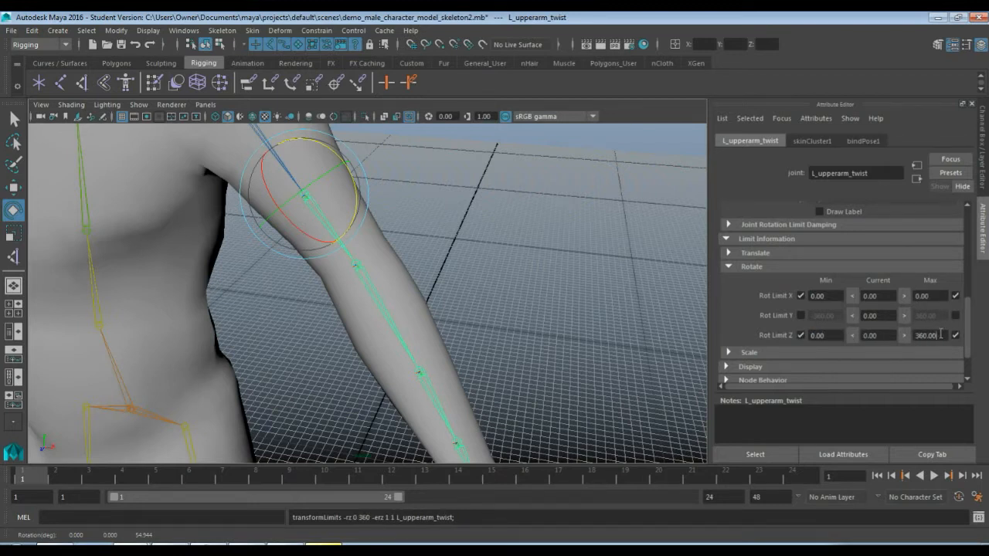
left_click_drag(942, 335, 917, 336)
type("0")
key("Return")
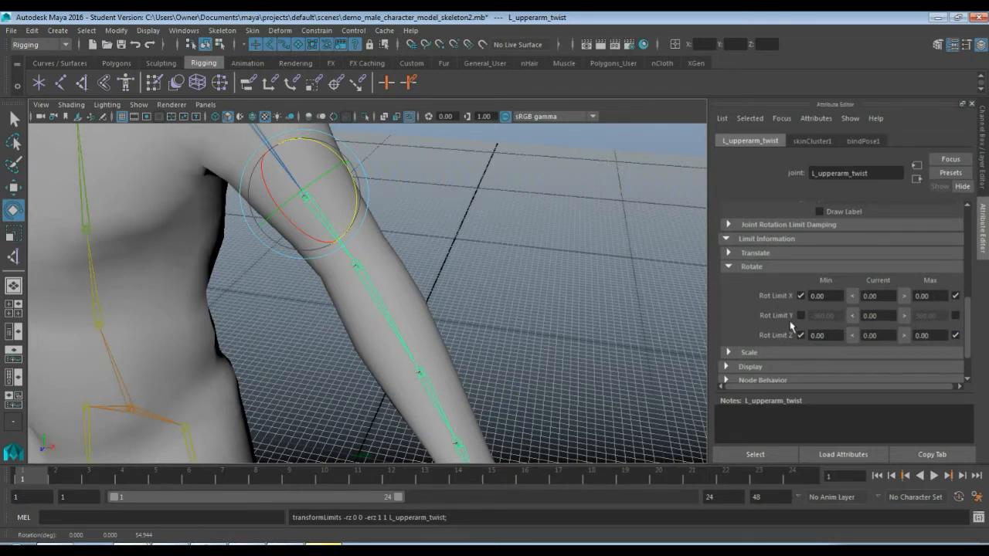
Test the limited L_upperarm_twist joint by twisting it about 21° on Y, and undo the rotation
mouse_move(359, 191)
left_mouse_down()
mouse_move(360, 148)
mouse_move(363, 196)
mouse_move(317, 181)
mouse_move(355, 150)
mouse_move(329, 177)
mouse_move(351, 198)
mouse_move(334, 170)
mouse_move(289, 195)
mouse_move(332, 177)
mouse_move(313, 195)
left_mouse_up()
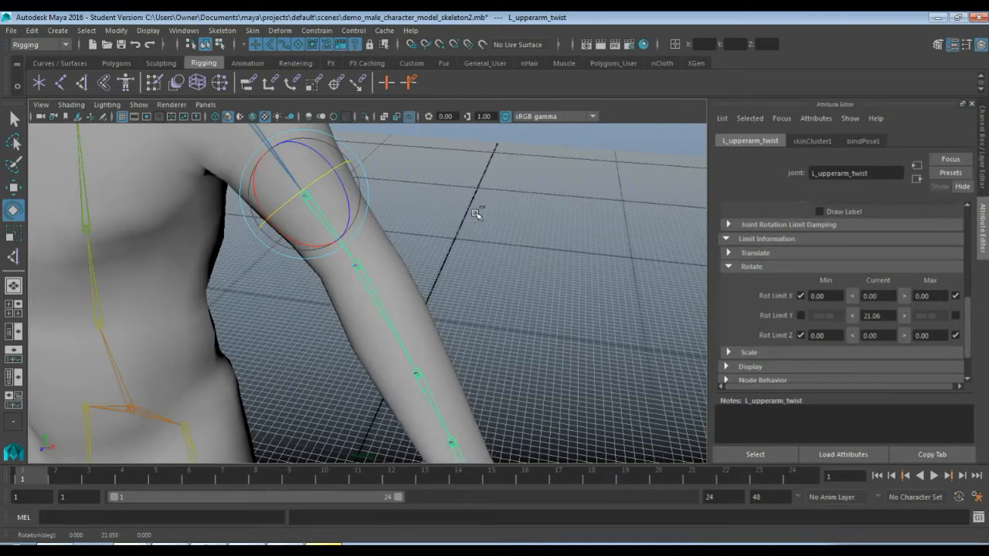
key("ctrl+z")
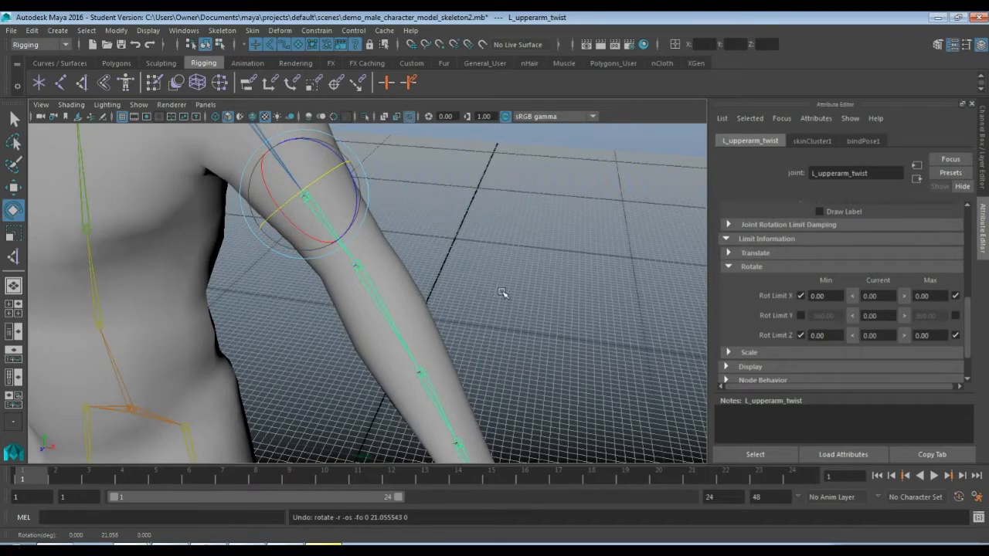
Enable both X rotation limits of the L_forearm_twist joint and set the minimum and maximum to 0
middle_click_drag(502, 292, 451, 181, "alt")
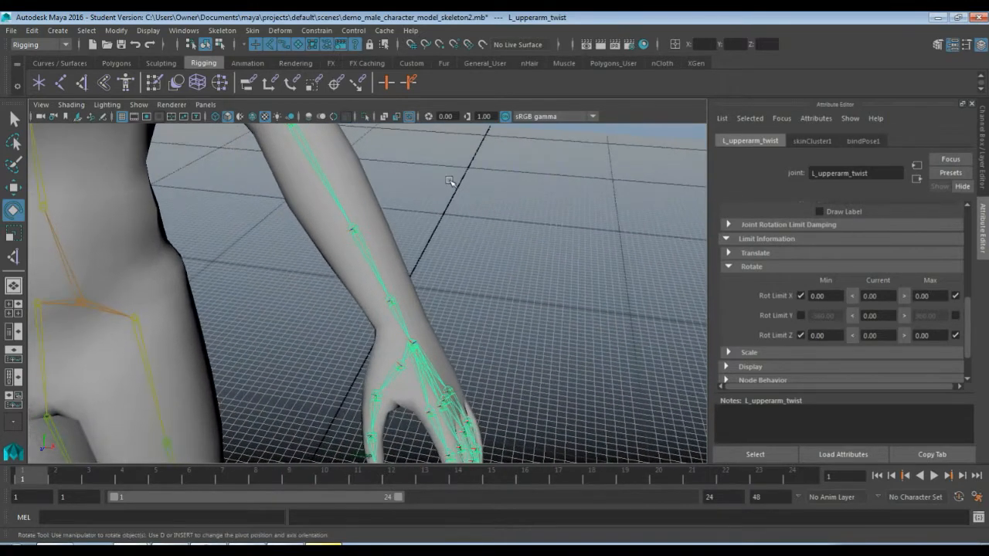
left_click(357, 230)
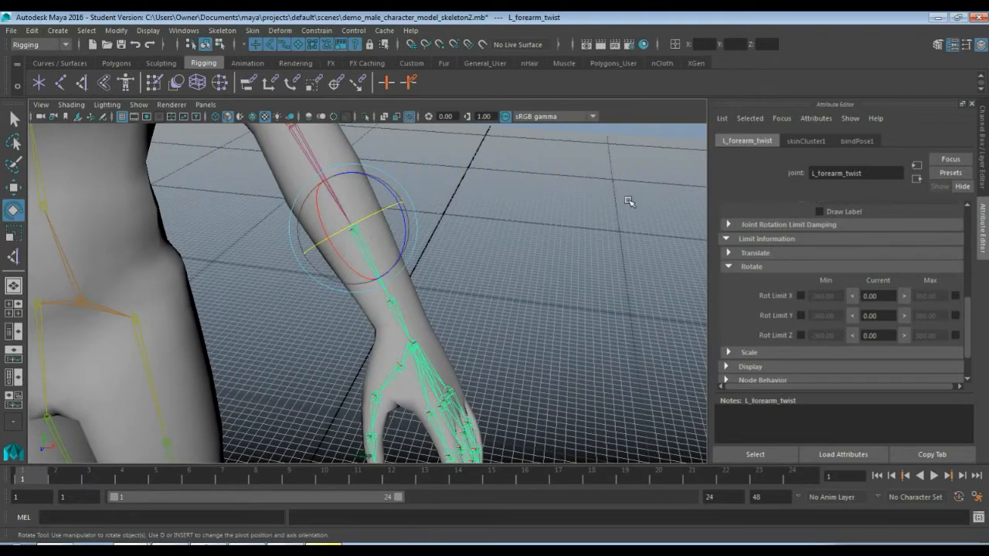
middle_click_drag(493, 200, 480, 238, "alt")
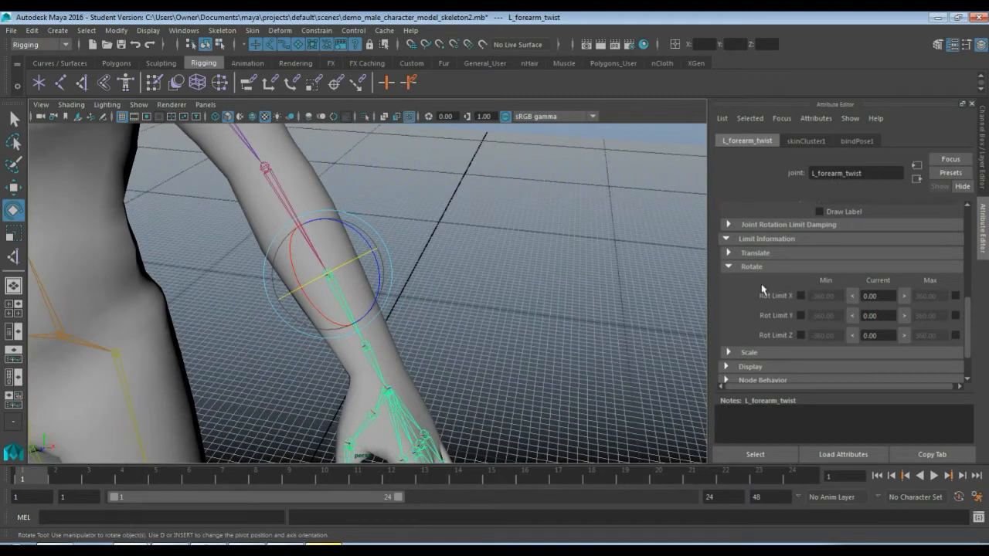
left_click(800, 295)
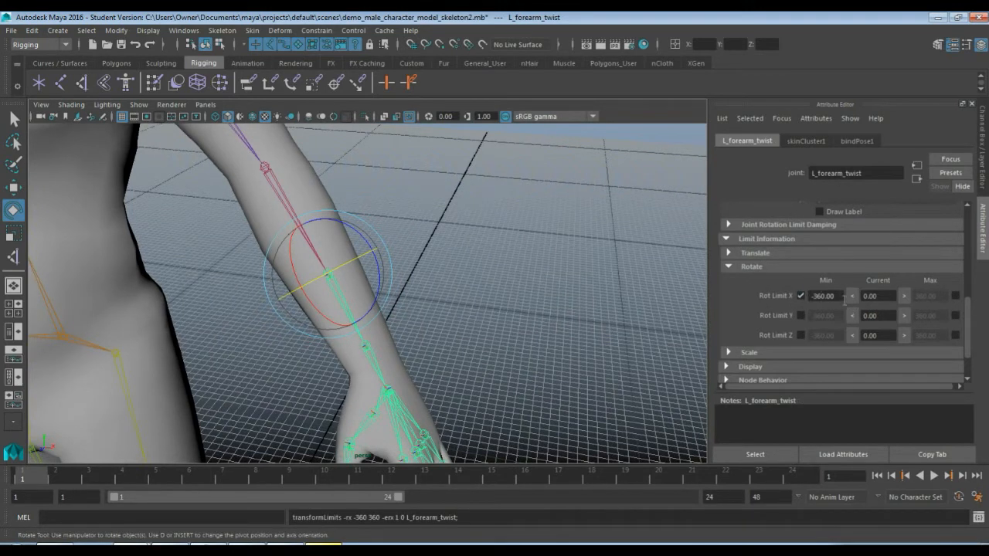
left_click_drag(839, 299, 765, 298)
type("0")
left_click(955, 296)
left_click_drag(947, 297, 888, 294)
type("0")
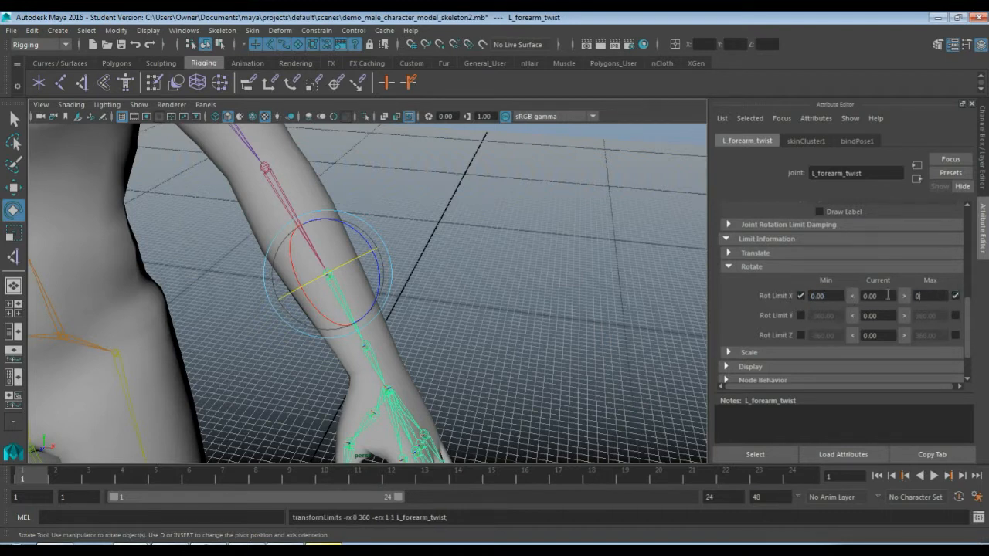
Enable both Z rotation limits of L_forearm_twist and set the minimum and maximum to 0
left_click(800, 336)
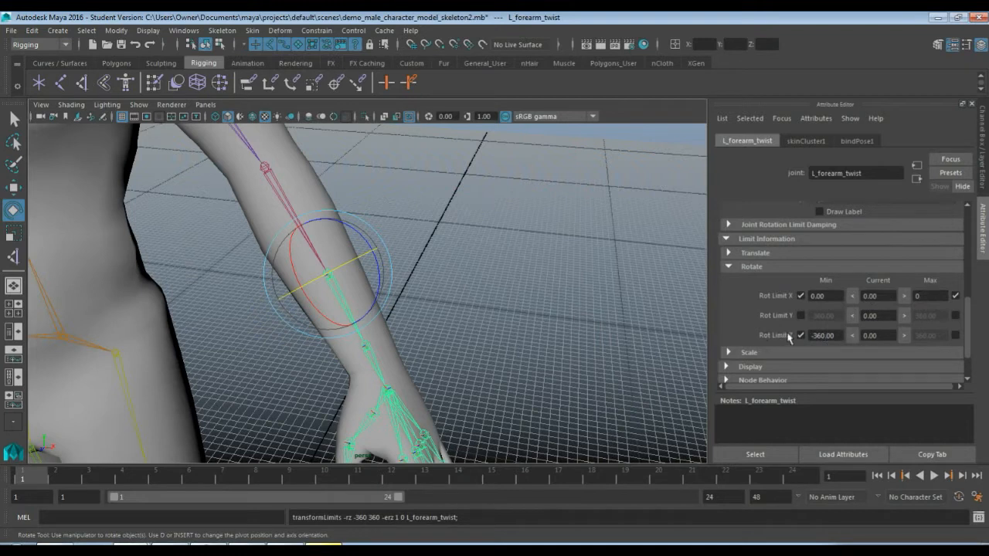
left_click_drag(831, 335, 810, 335)
type("0")
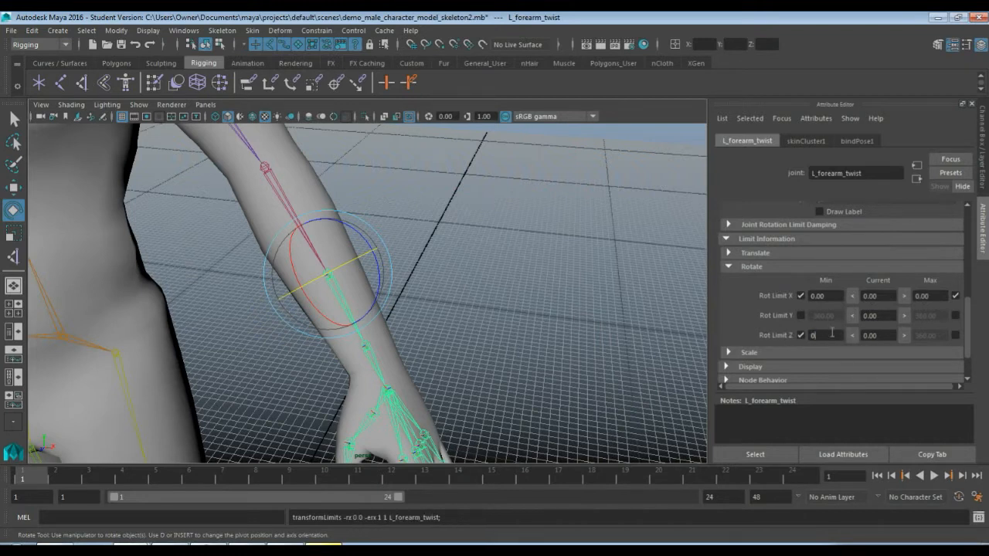
left_click(955, 335)
double_click(946, 335)
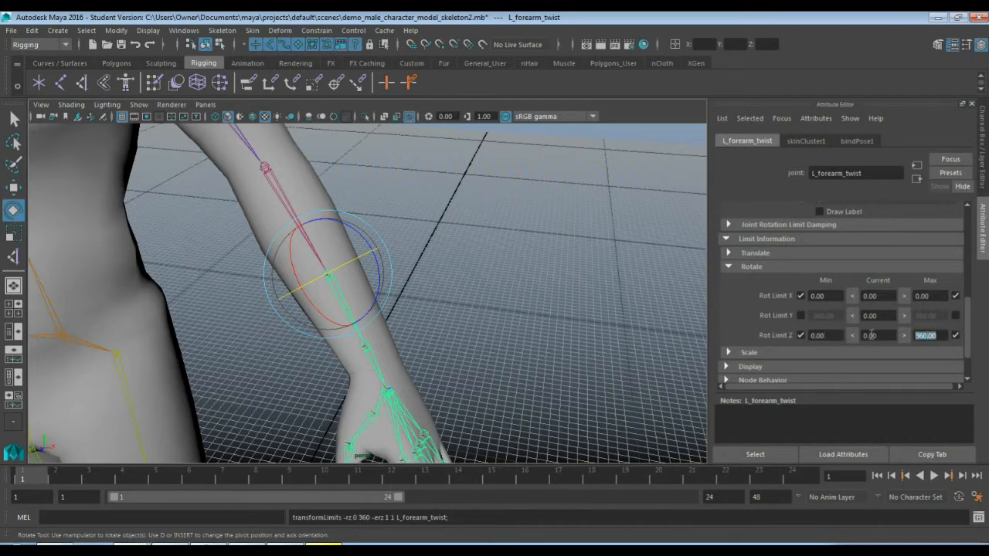
type("0")
key("Return")
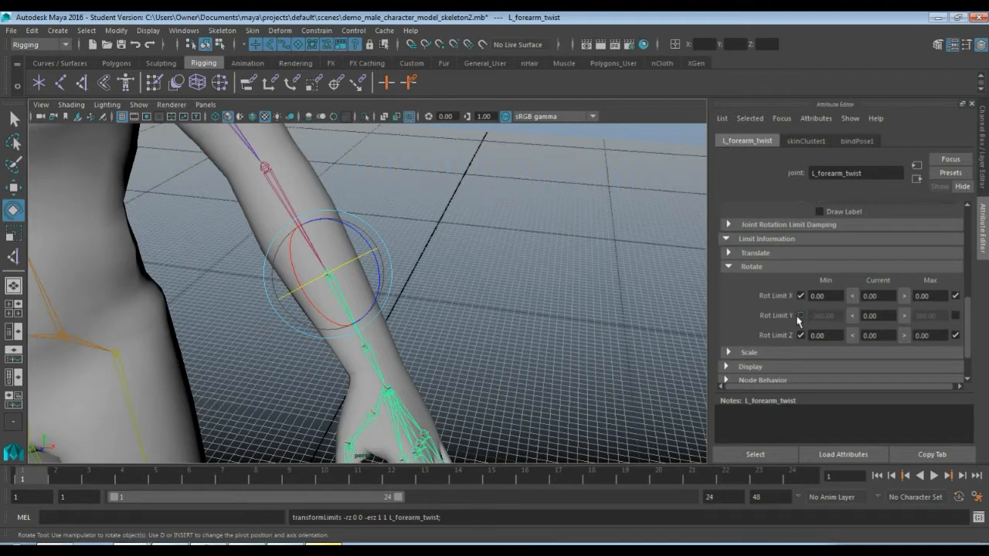
Test the limited L_forearm_twist joint by twisting it about 16° on Y, and undo the rotation
left_click(463, 284)
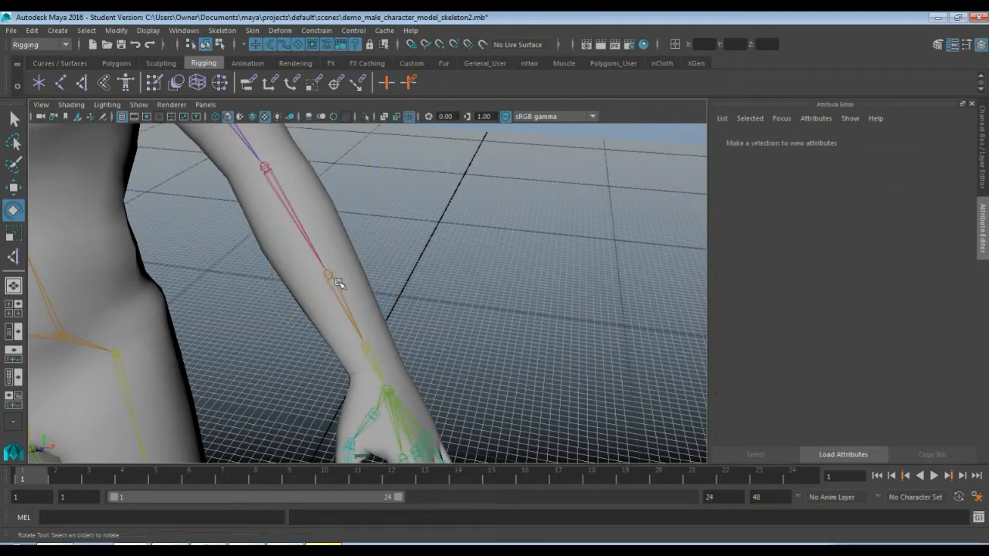
left_click(332, 276)
left_click_drag(382, 278, 309, 281)
key("ctrl+z")
key("ctrl+z")
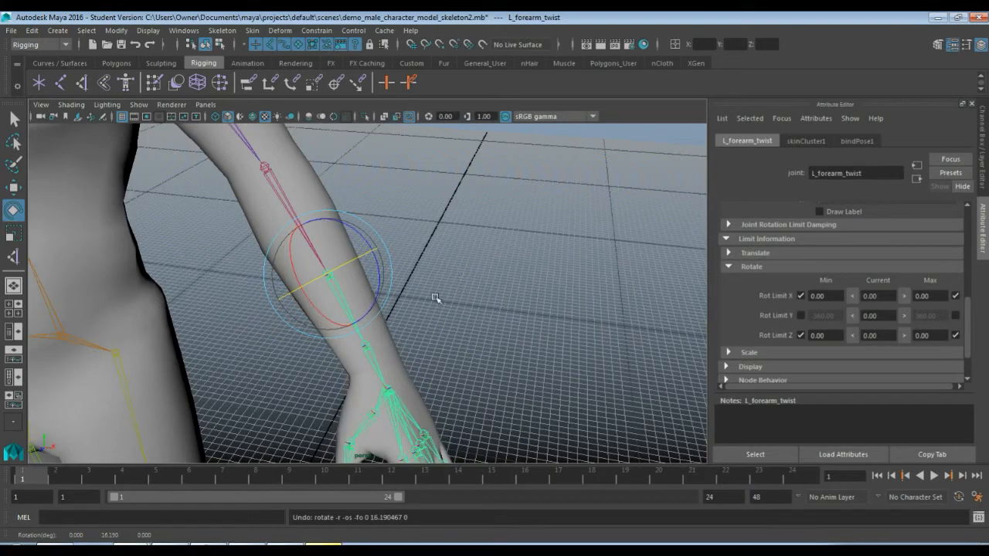
Enable both X rotation limits of the R_upperarm_twist joint and set the minimum and maximum to 0
scroll(406, 280, "down", 5)
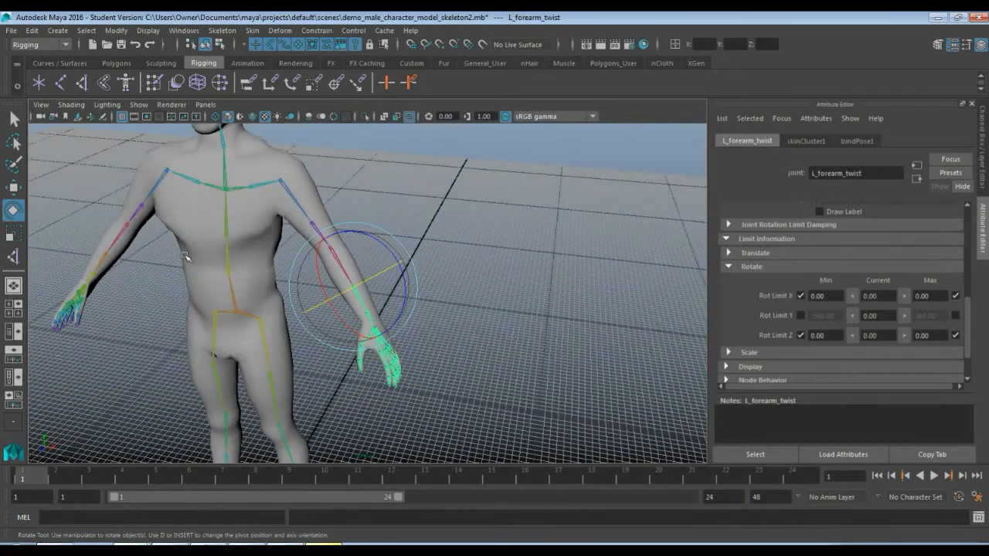
left_click_drag(126, 224, 304, 230, "alt")
scroll(302, 231, "up", 3)
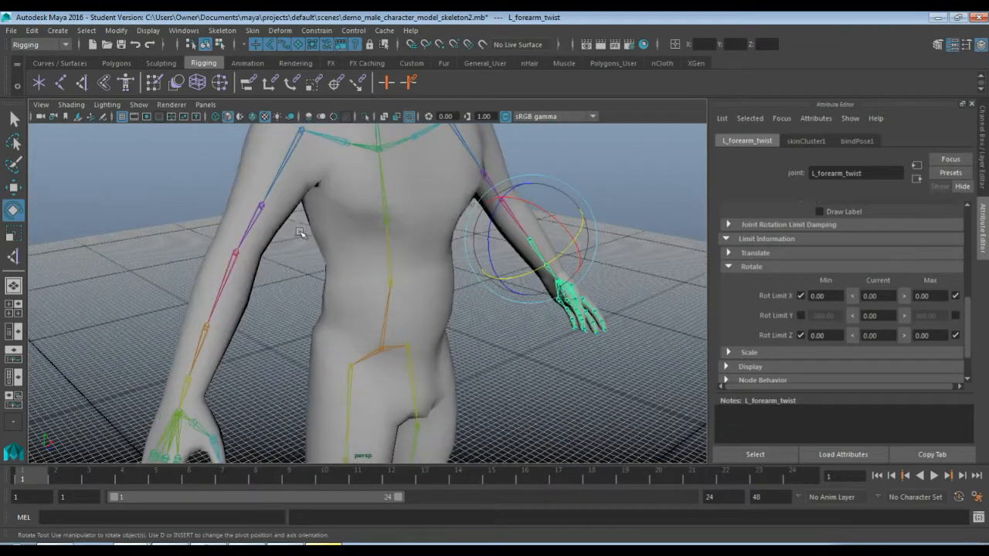
left_click(261, 208)
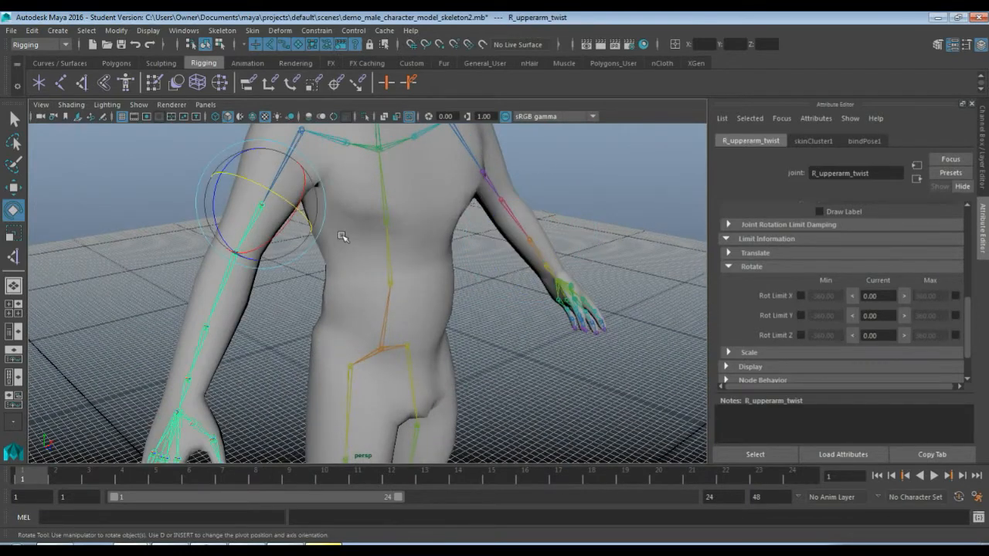
left_click(800, 296)
double_click(822, 296)
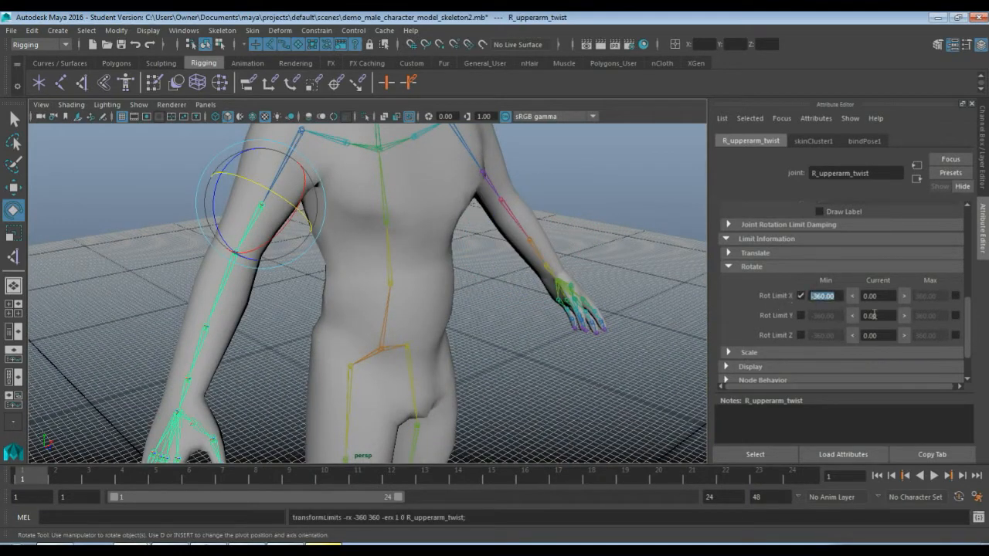
type("0")
left_click(956, 295)
double_click(927, 296)
type("0")
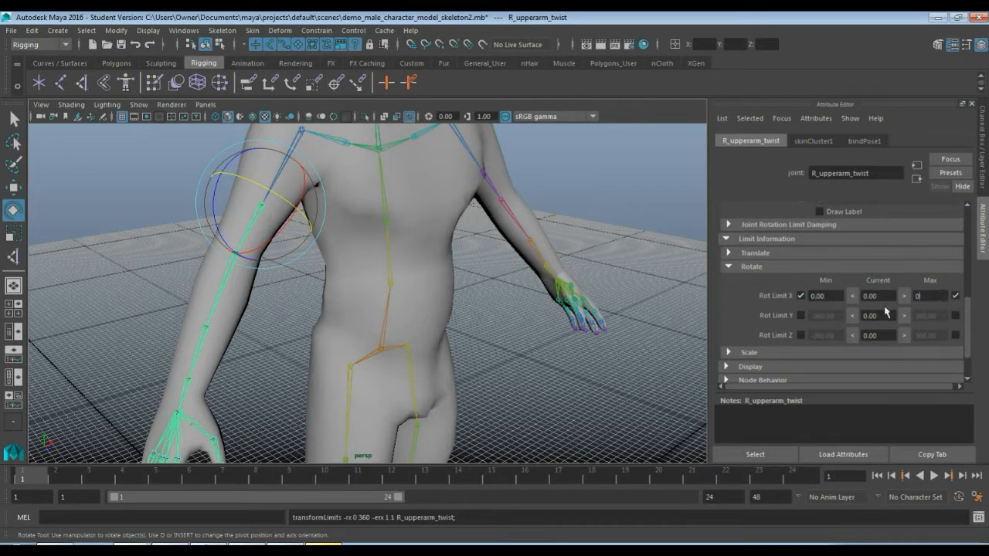
Enable both Z rotation limits of R_upperarm_twist with minimum and maximum 0, and test twisting the joint on Y
left_click(801, 335)
double_click(822, 335)
type("0")
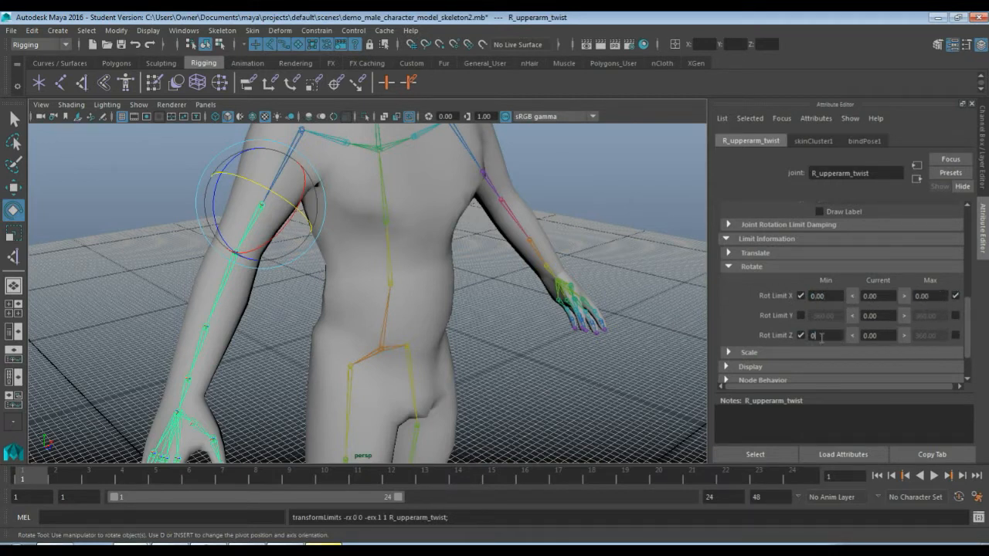
left_click(956, 335)
double_click(944, 336)
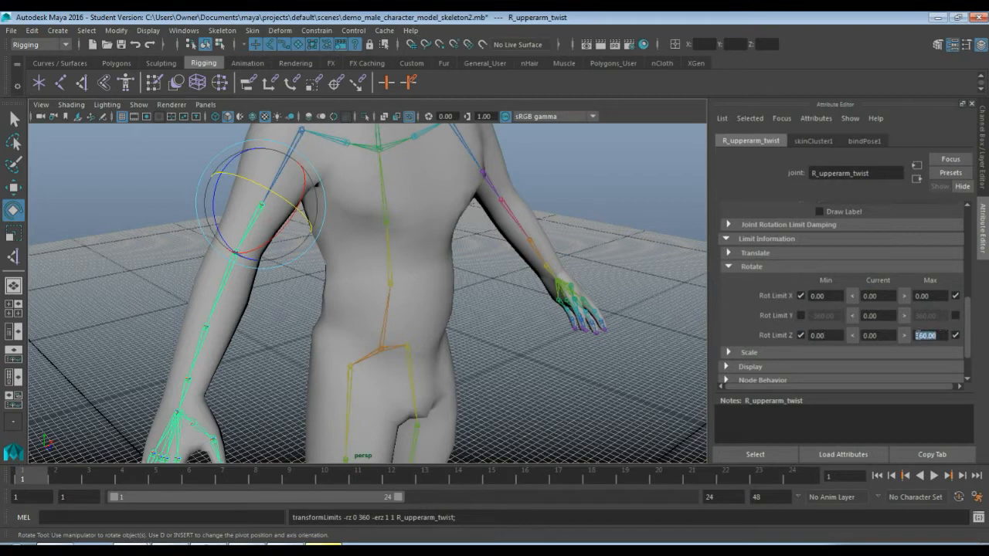
type("0")
key("Return")
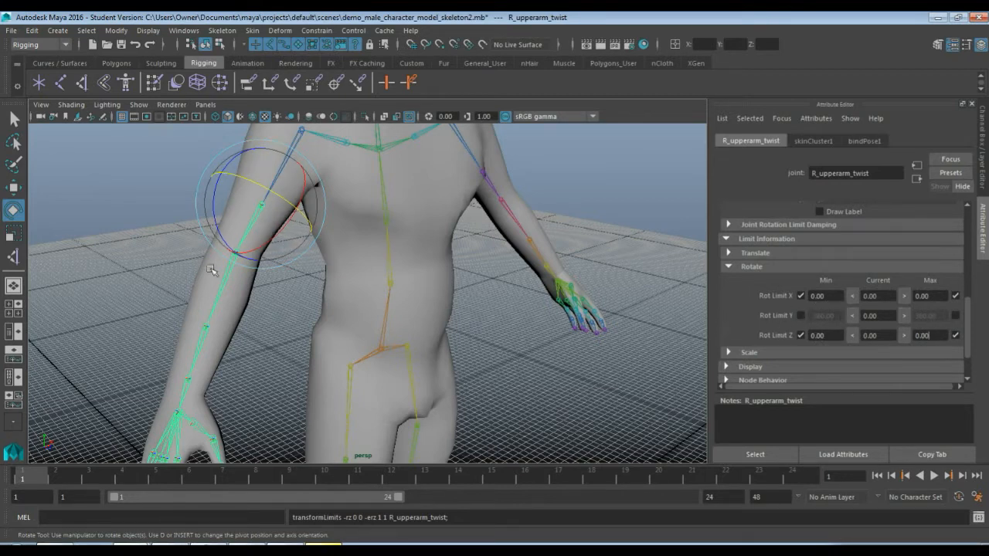
left_click_drag(255, 187, 274, 212)
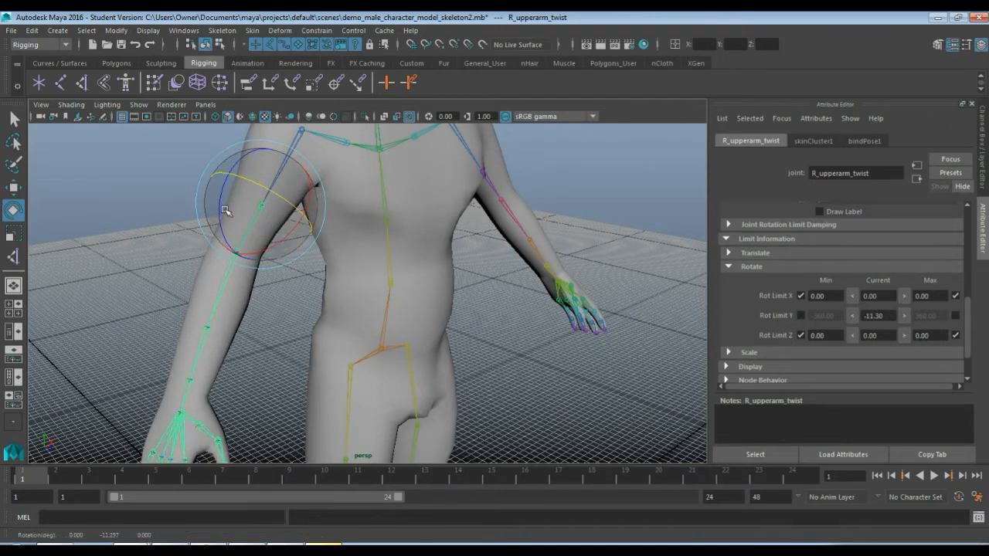
Enable both X rotation limits of the R_forearm_twist joint and set the minimum and maximum to 0
left_click(205, 329)
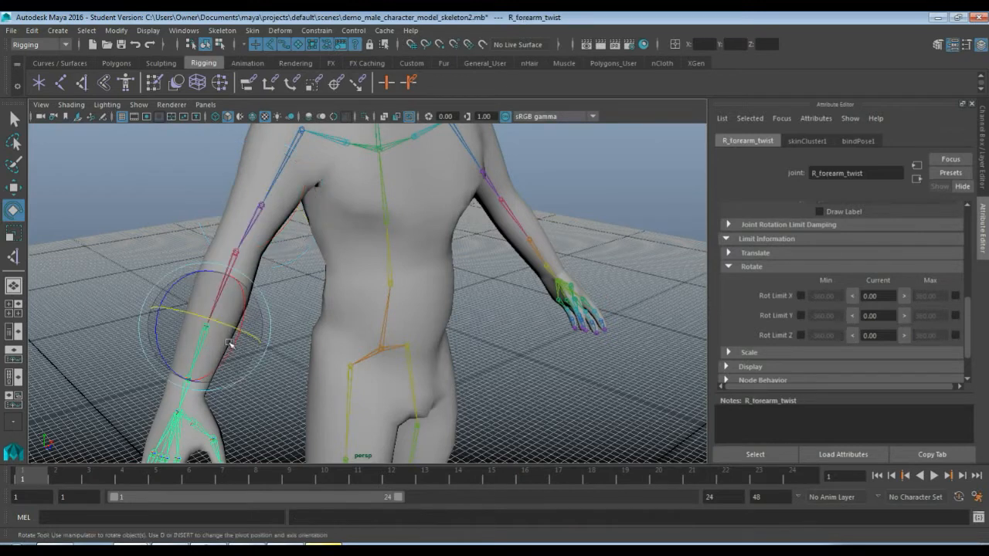
left_click(801, 296)
type("0")
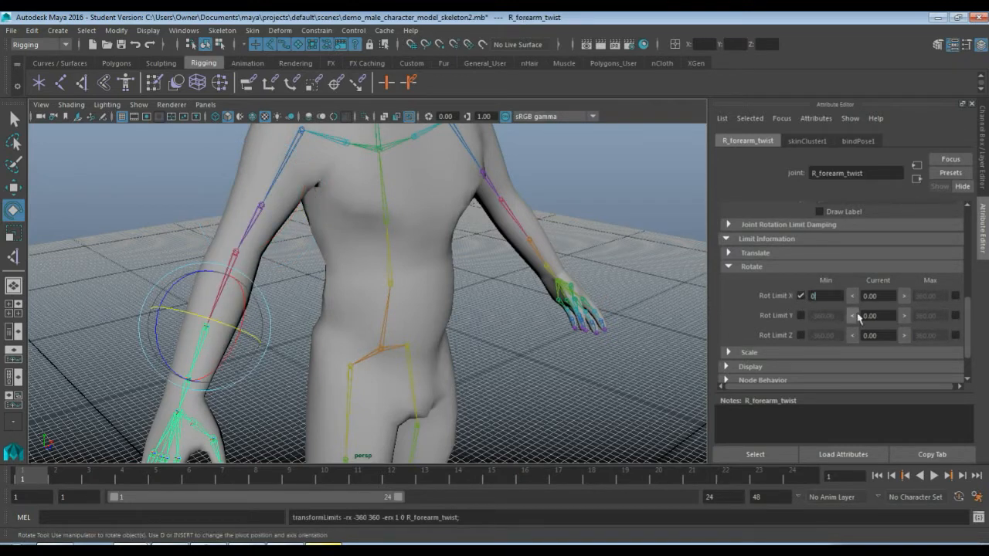
left_click(955, 296)
type("0")
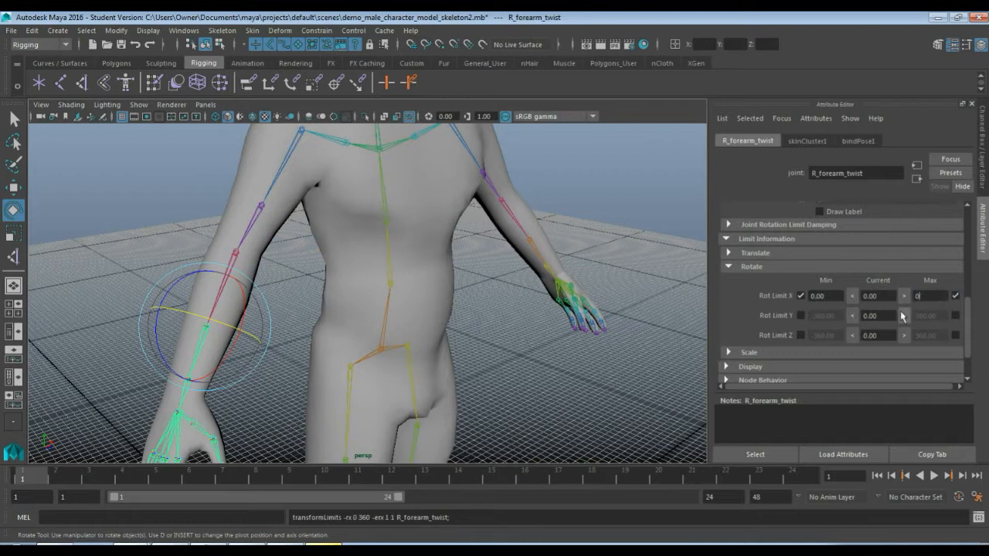
Enable both Z rotation limits of R_forearm_twist and set the minimum and maximum to 0
left_click(800, 335)
left_click(841, 335)
type("0")
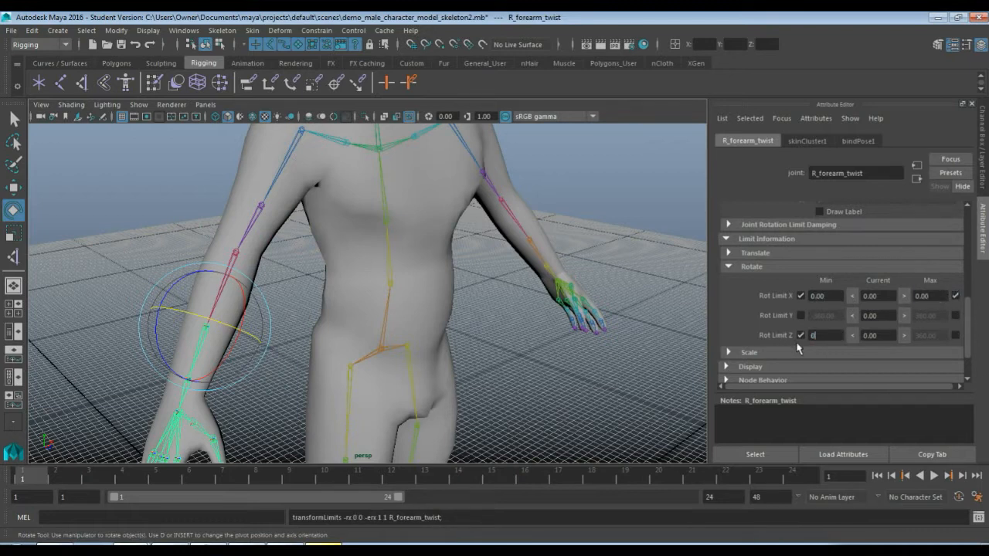
left_click(955, 336)
left_click(928, 336)
type("0")
key("Return")
Select the L_thigh_twist joint in the middle of the character's left thigh
scroll(491, 325, "down", 4)
middle_click_drag(482, 356, 475, 301, "alt")
scroll(471, 303, "up", 3)
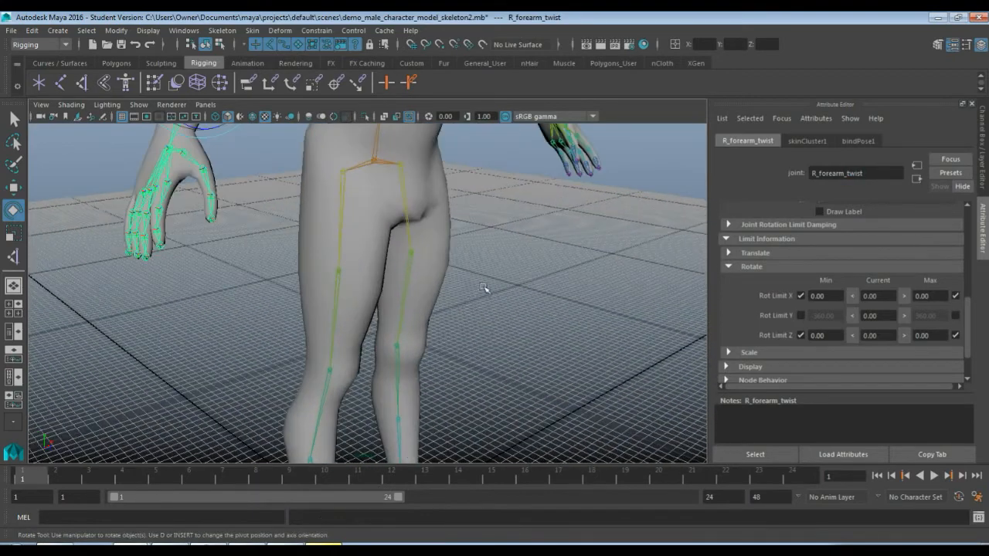
left_click_drag(483, 287, 398, 281, "alt")
scroll(409, 318, "up", 3)
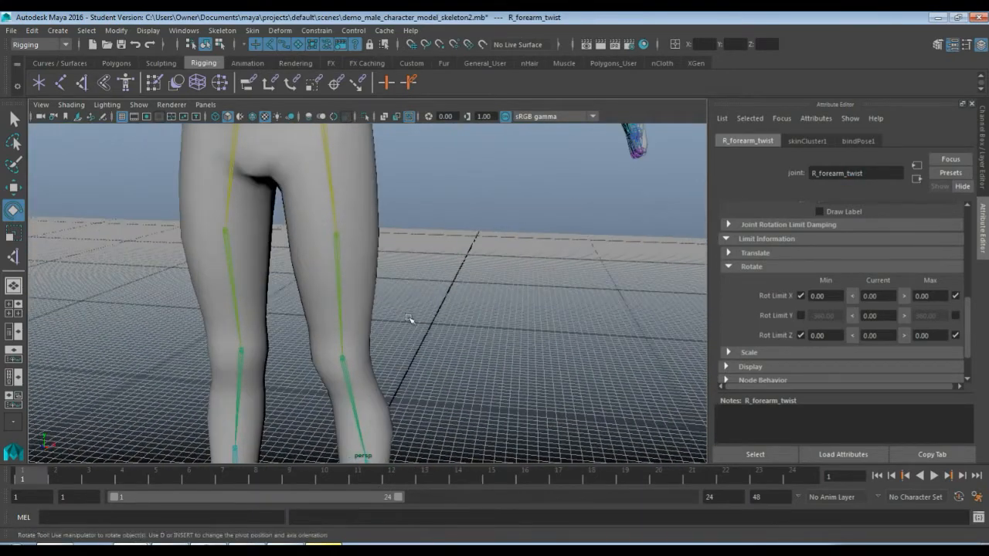
middle_click_drag(409, 318, 433, 316, "alt")
scroll(435, 324, "up", 2)
left_click_drag(435, 321, 364, 243, "alt")
left_click(354, 236)
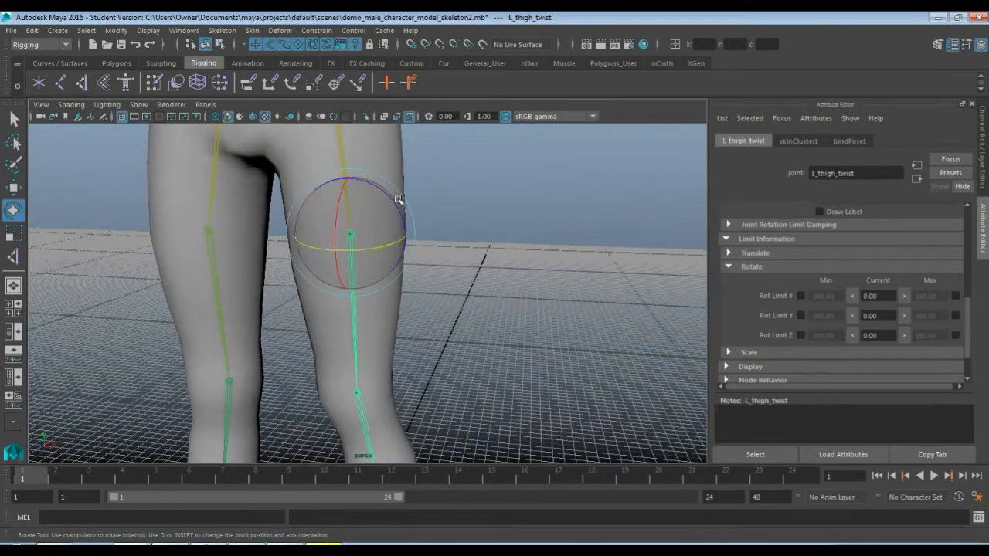
Test rotating L_thigh_twist about 75° on Z to check the leg deformation, and undo the rotation
left_click_drag(399, 200, 388, 321)
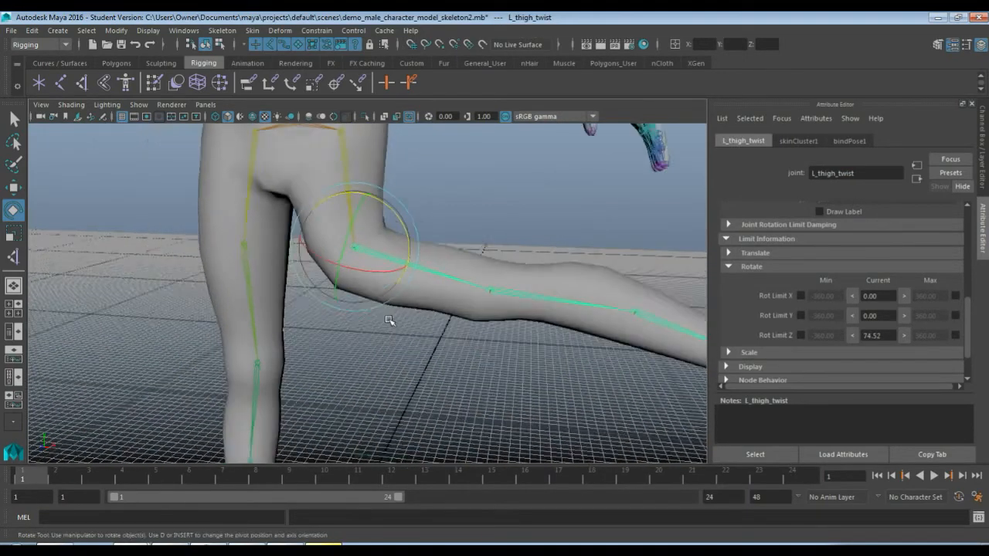
scroll(389, 321, "down", 4)
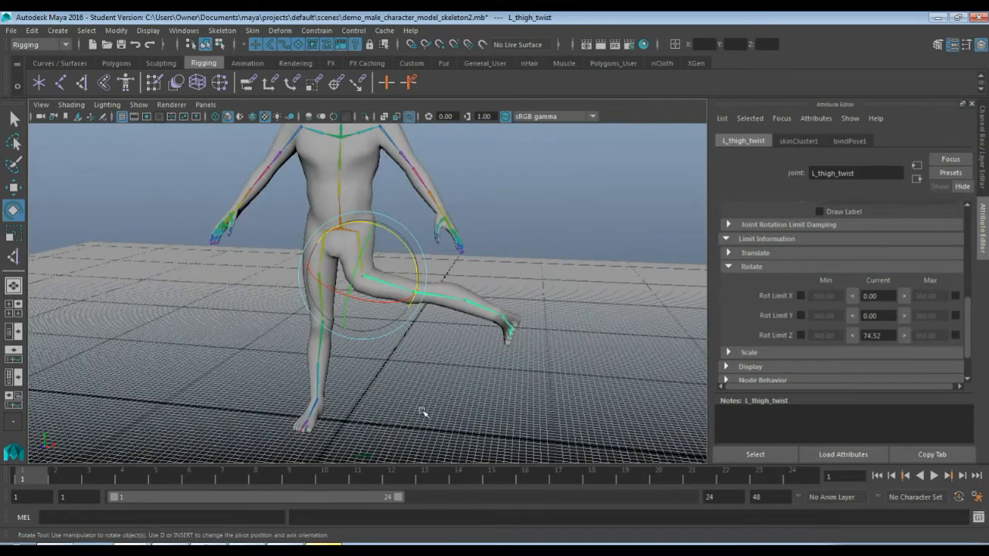
key("ctrl+z")
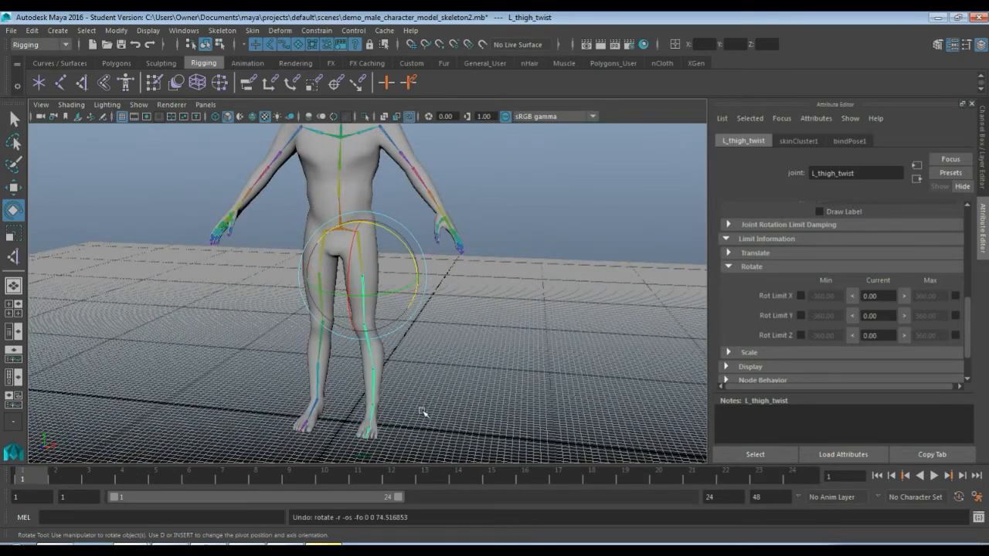
Enable both X rotation limits of L_thigh_twist and set the minimum and maximum to 0
scroll(421, 410, "up", 5)
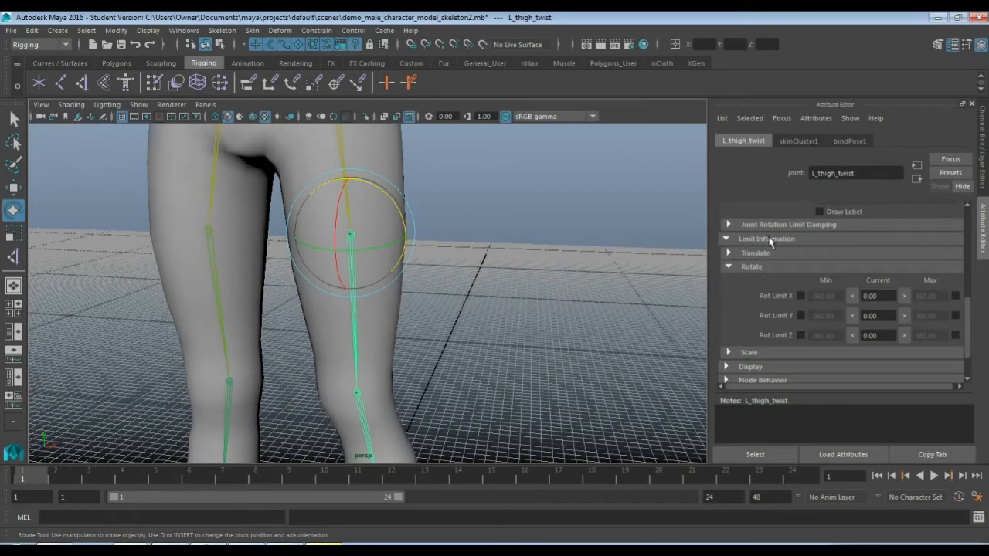
left_click(800, 296)
left_click_drag(838, 296, 797, 295)
type("0")
left_click(955, 295)
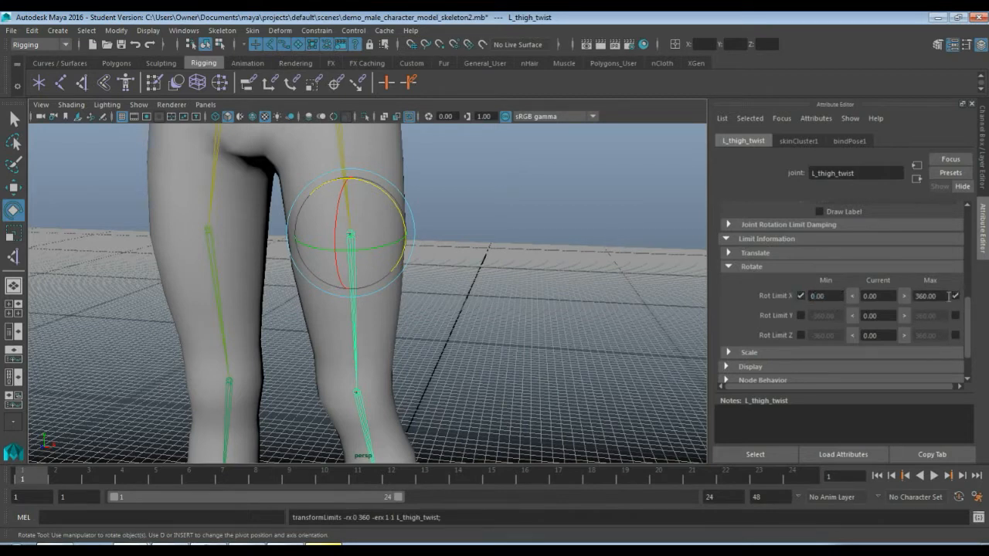
left_click_drag(945, 296, 915, 296)
type("0")
Enable both Z rotation limits of L_thigh_twist and set the minimum and maximum to 0
left_click(801, 335)
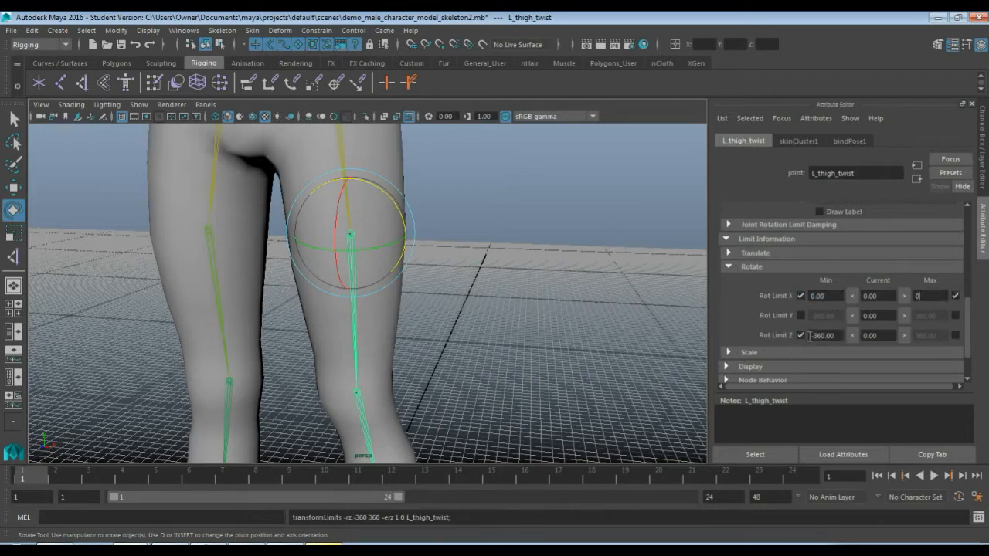
left_click_drag(843, 335, 808, 336)
type("0")
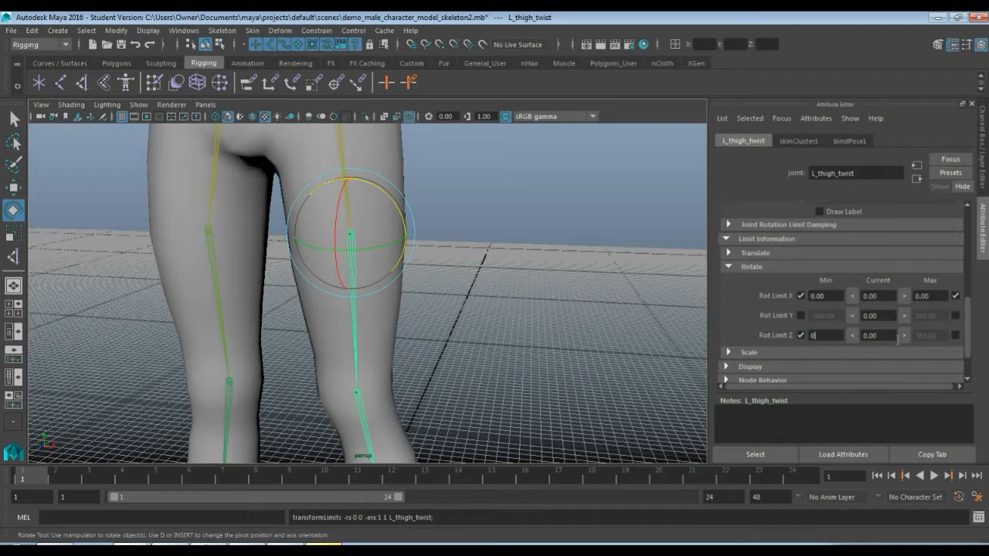
left_click(955, 335)
left_click_drag(946, 335, 916, 335)
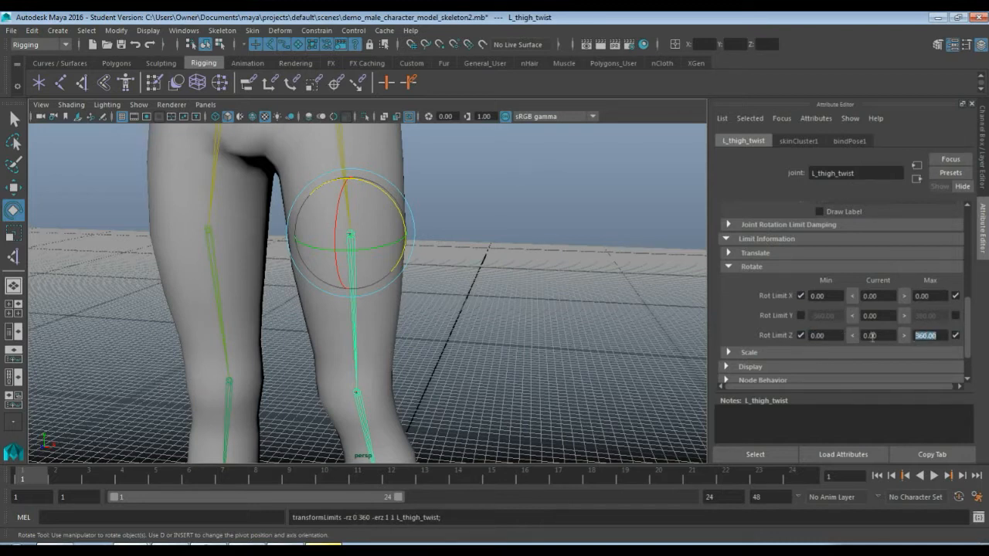
type("0")
key("Return")
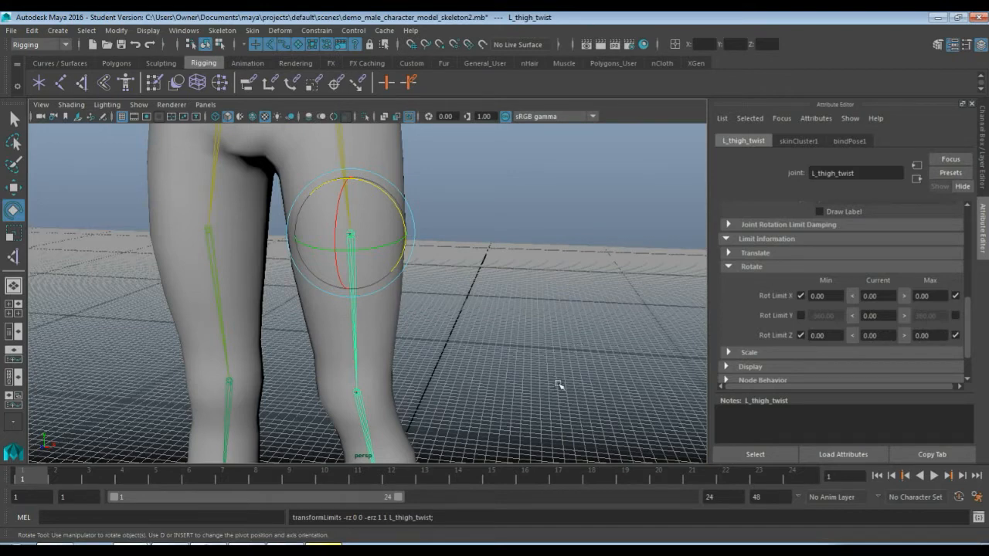
Select the L_shin_twist joint, enable both of its X rotation limits and set the minimum and maximum to 0
middle_click_drag(554, 391, 421, 267, "alt")
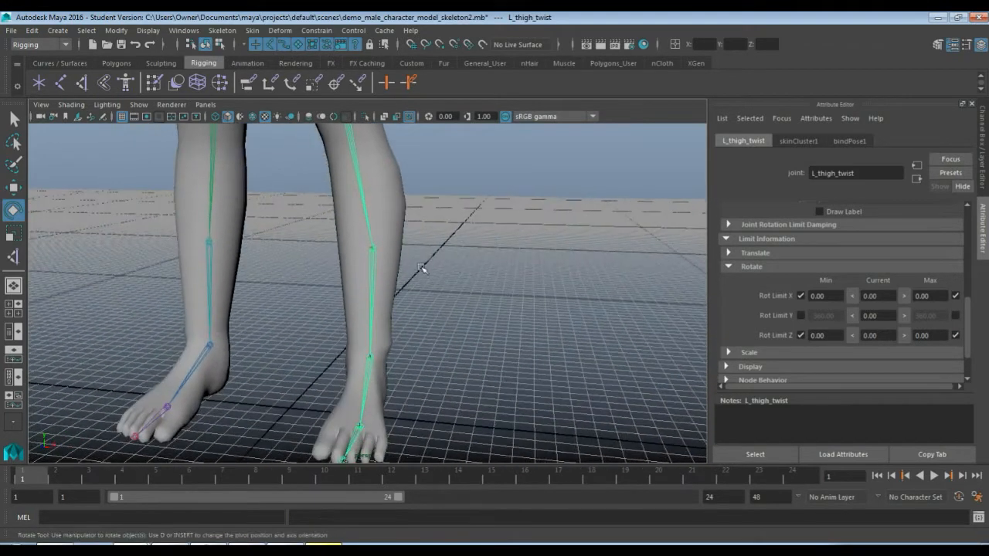
left_click(378, 253)
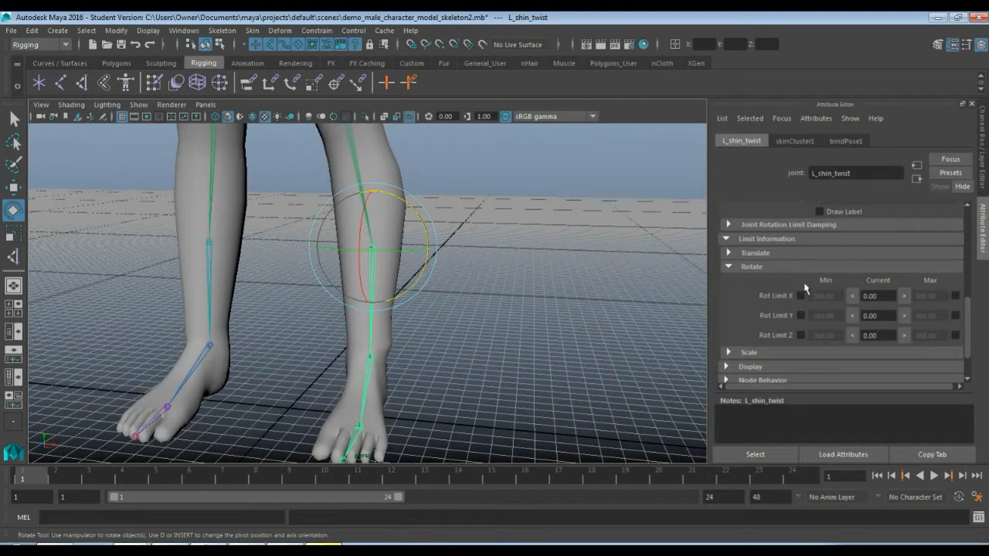
left_click(803, 296)
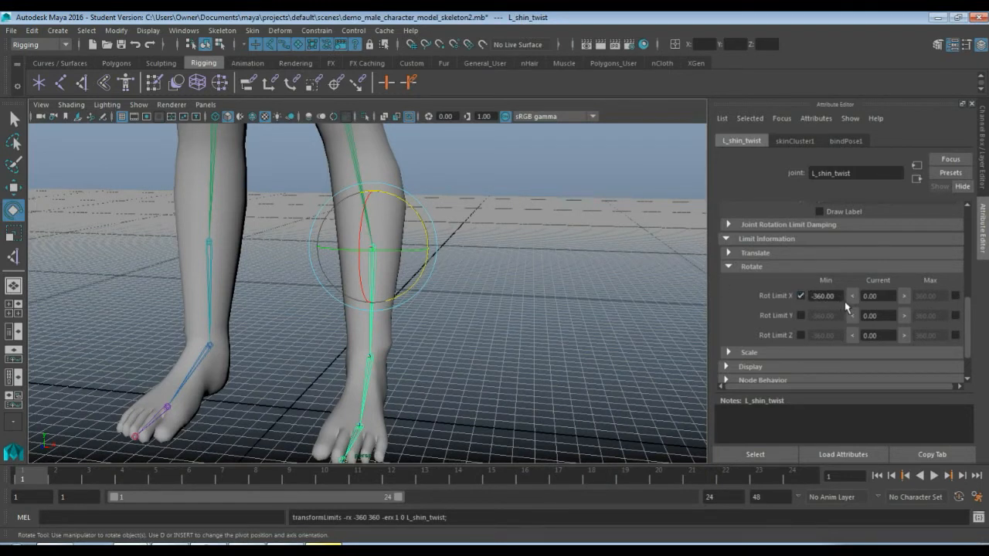
double_click(825, 296)
type("0")
left_click(955, 296)
double_click(930, 296)
type("0")
Enable both Z rotation limits of L_shin_twist and set the minimum and maximum to 0
left_click(802, 335)
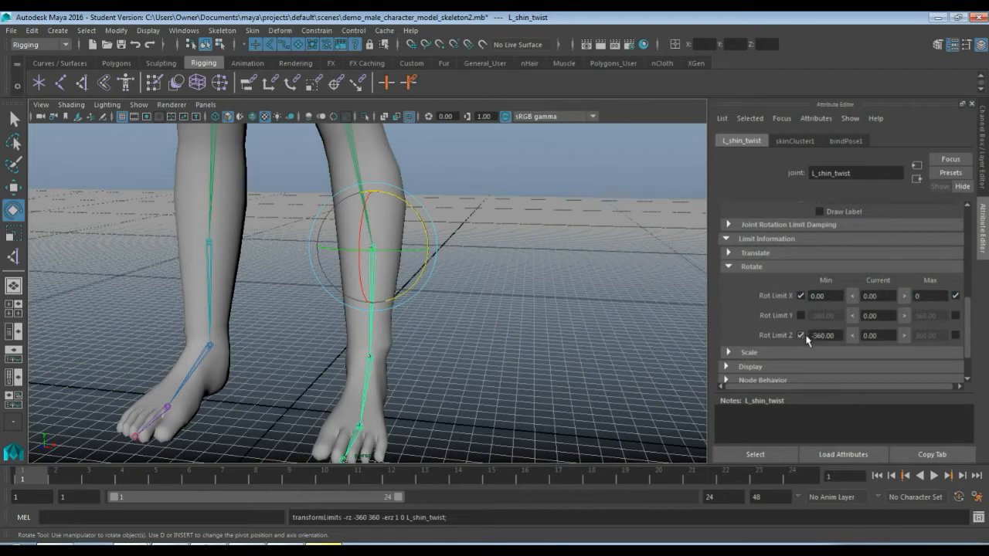
double_click(835, 336)
type("0")
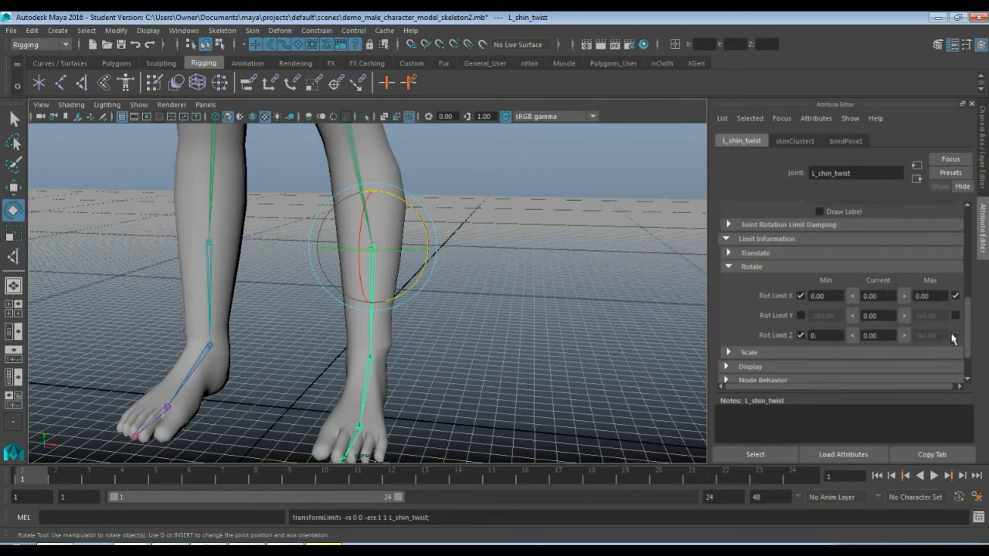
left_click(955, 335)
double_click(930, 336)
type("0")
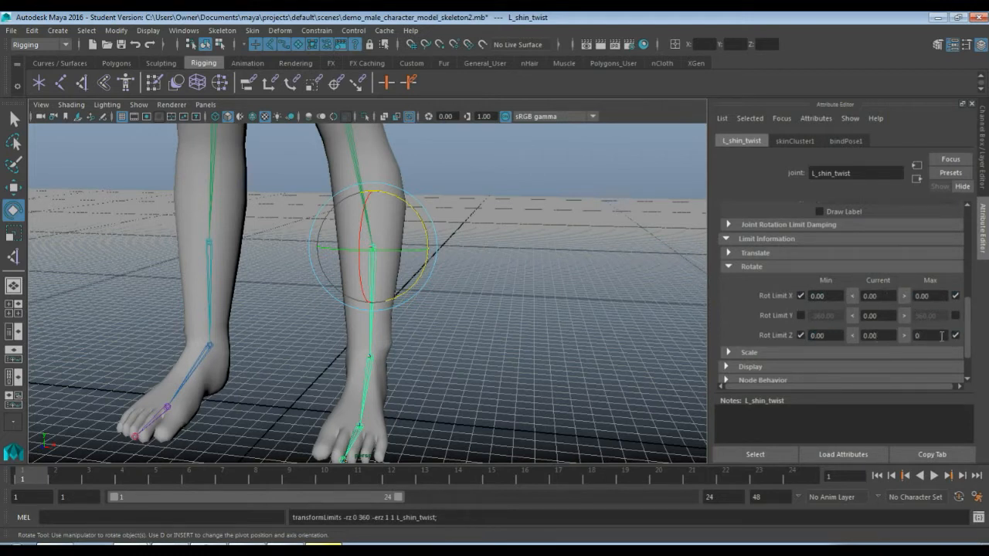
key("Return")
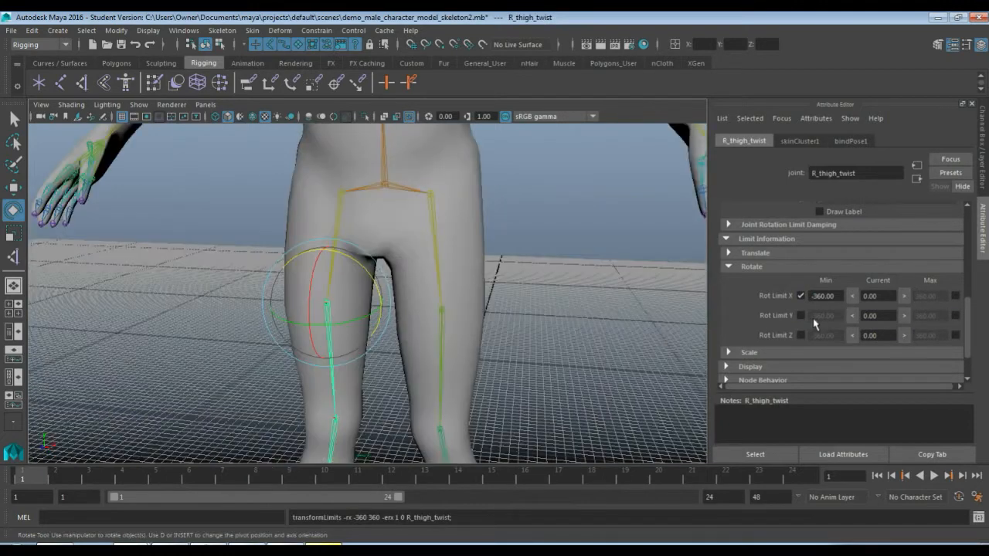
Set the minimum X rotation limit of R_thigh_twist to 0, and enable the maximum X limit at 0
double_click(825, 296)
type("0")
left_click(954, 297)
double_click(930, 296)
type("0")
Enable both Z rotation limits of R_thigh_twist and set the minimum and maximum to 0
left_click(800, 336)
double_click(827, 335)
type("0")
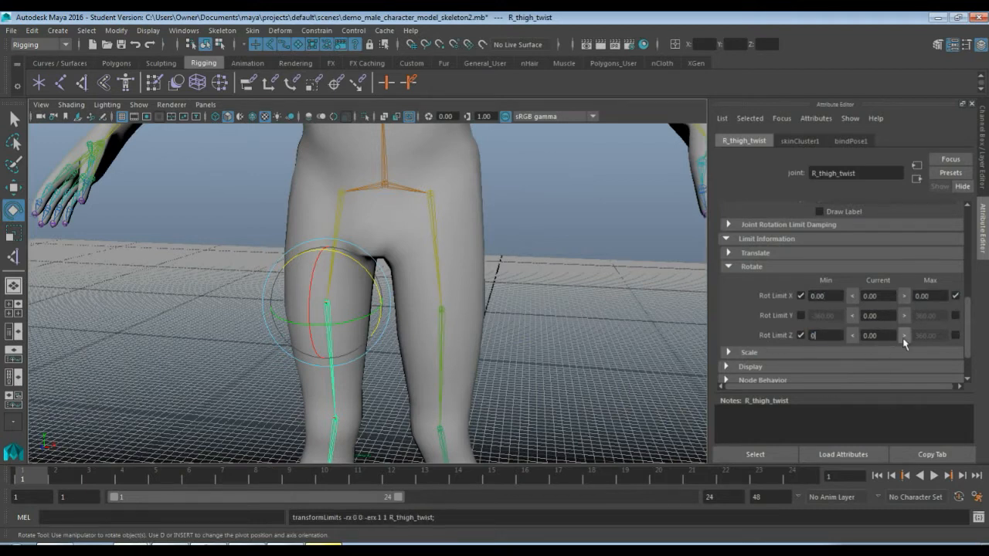
left_click(953, 336)
left_click_drag(938, 335, 909, 338)
left_click(944, 336)
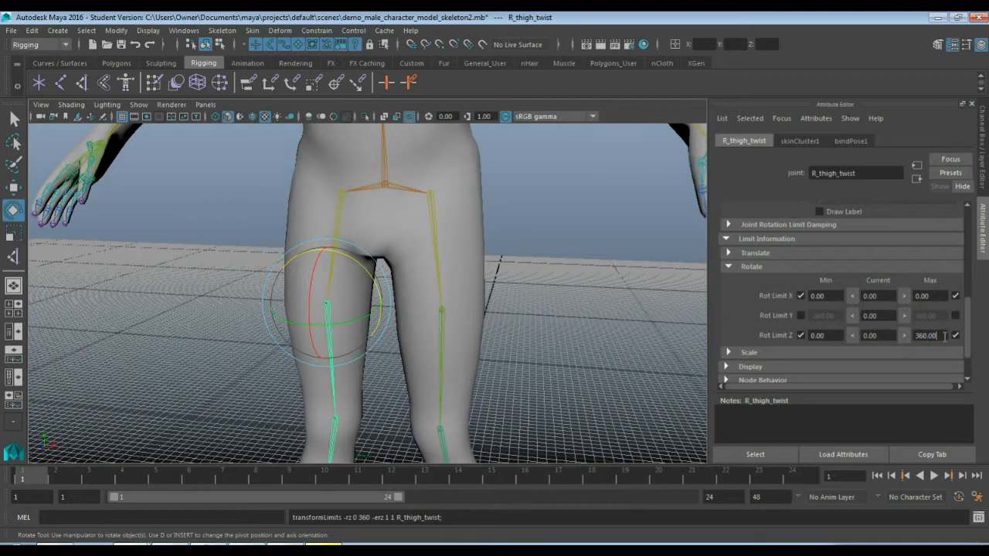
double_click(944, 336)
type("0")
key("Return")
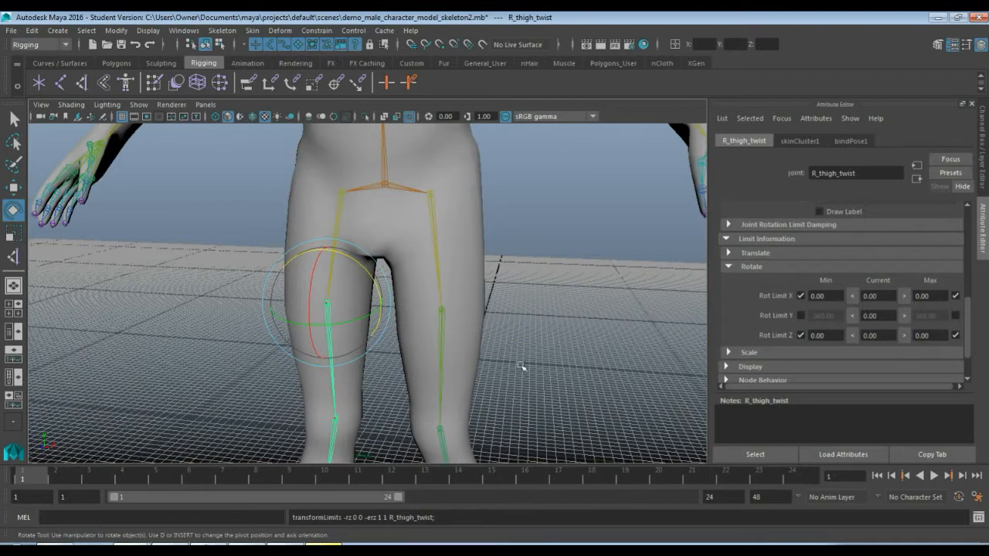
Select the R_shin_twist joint, enable both of its X rotation limits and set the minimum and maximum to 0
right_click_drag(518, 371, 514, 352, "alt")
middle_click_drag(513, 352, 489, 259, "alt")
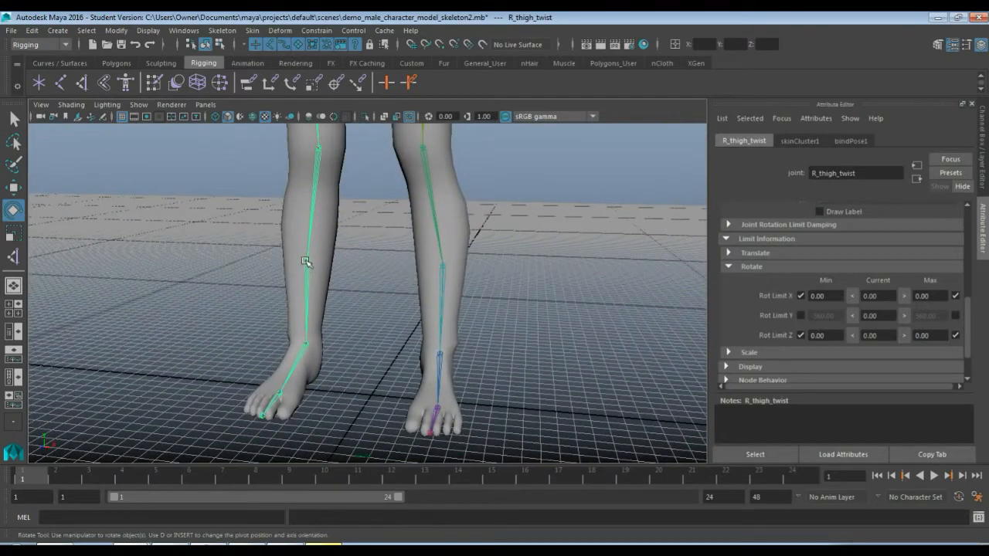
left_click(306, 262)
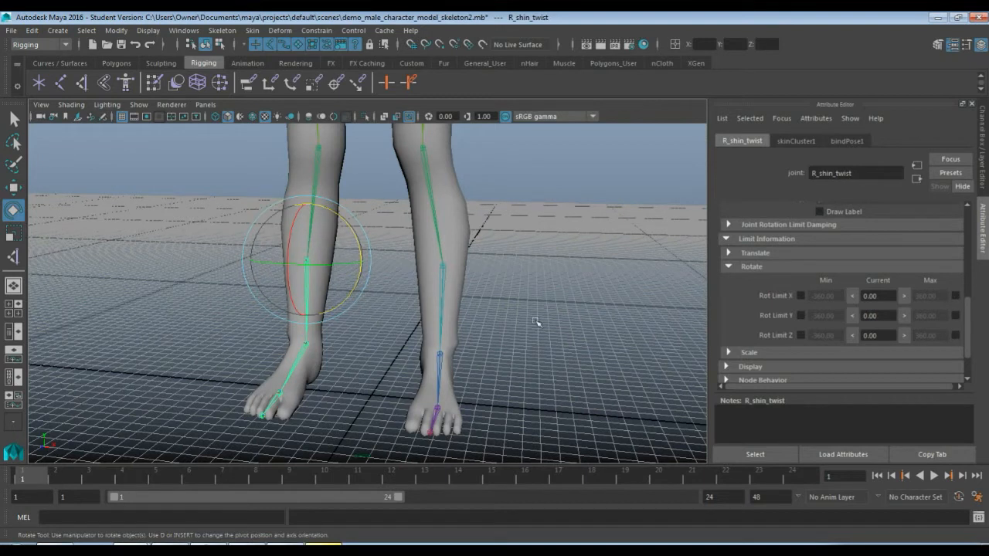
left_click(801, 296)
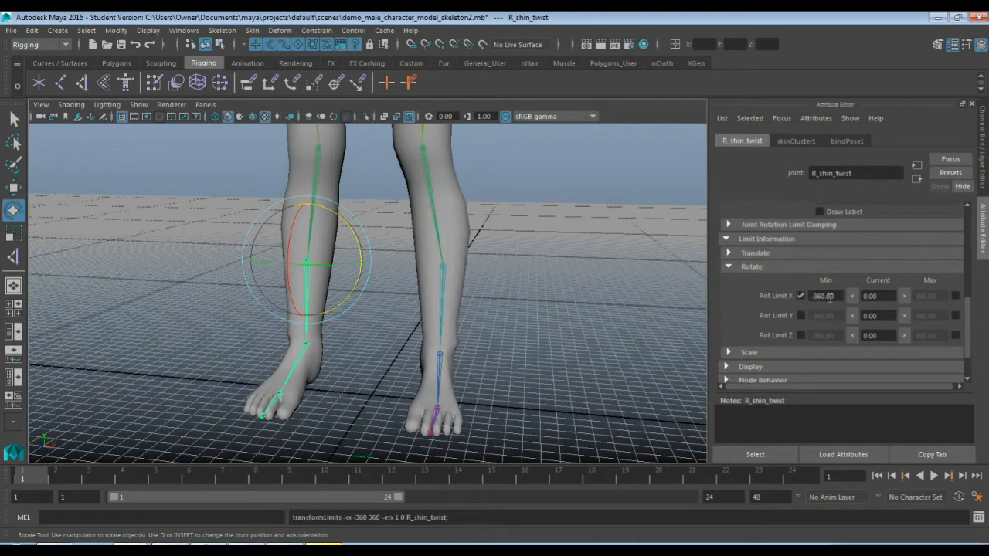
double_click(826, 296)
type("0")
left_click(956, 296)
double_click(926, 296)
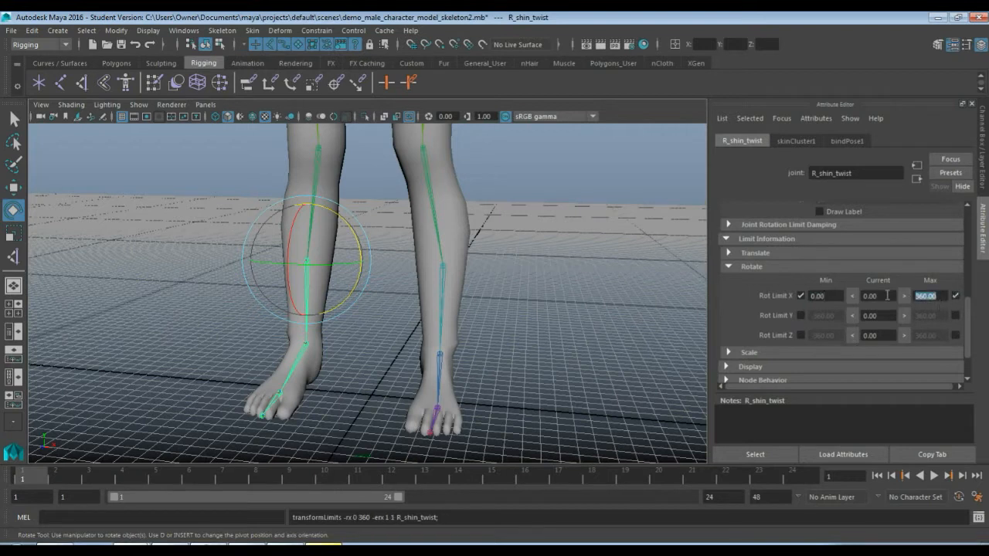
type("0")
Enable both Z rotation limits of R_shin_twist and set the minimum and maximum to 0
left_click(801, 335)
double_click(825, 335)
type("0")
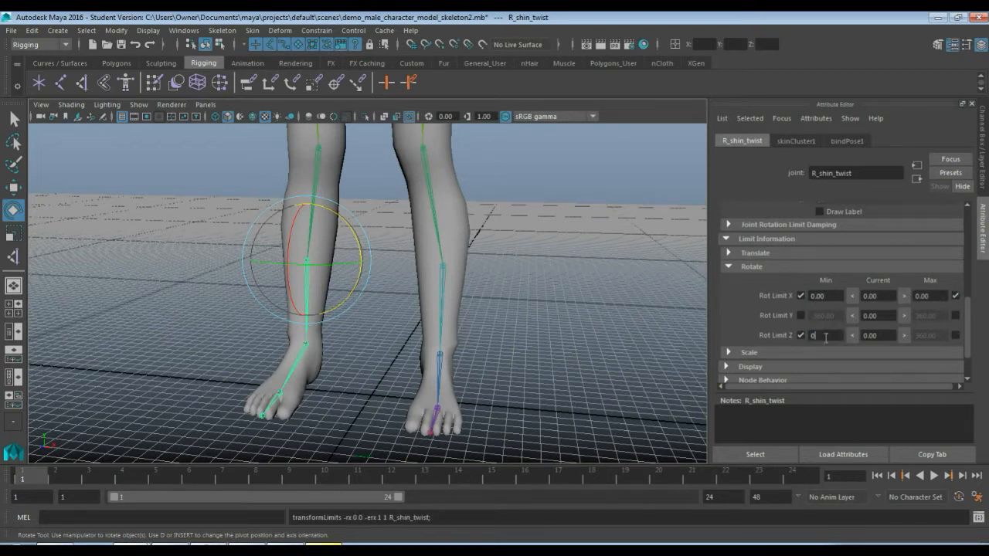
left_click(956, 336)
double_click(933, 335)
type("0")
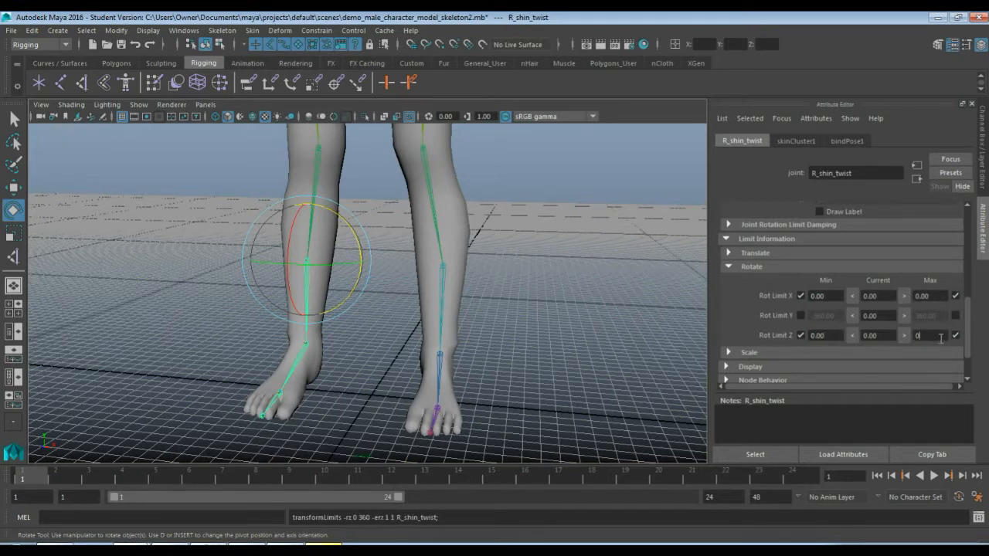
key("Return")
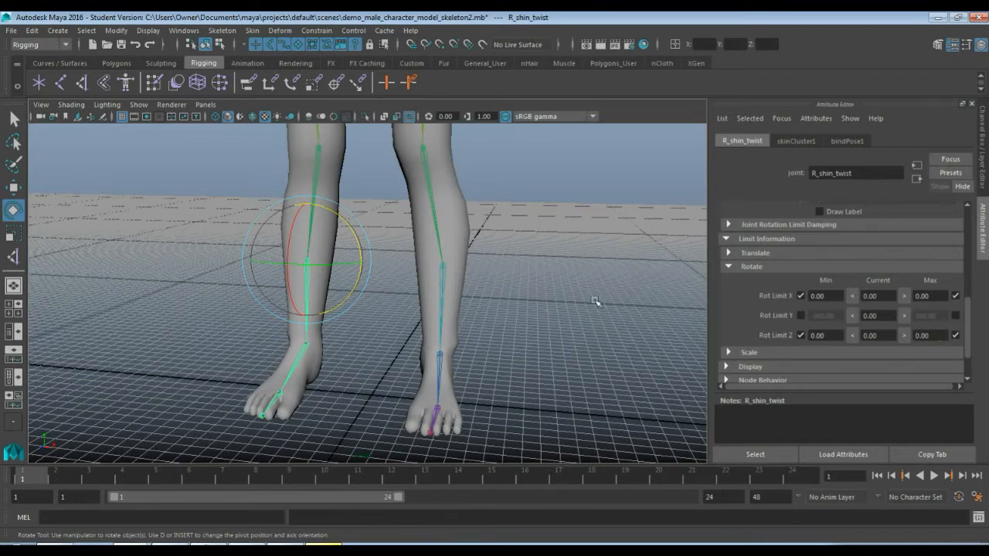
Clear the selection and create an IK handle from L_shoulder to the left wrist joint
left_click(536, 263)
scroll(475, 268, "down", 3)
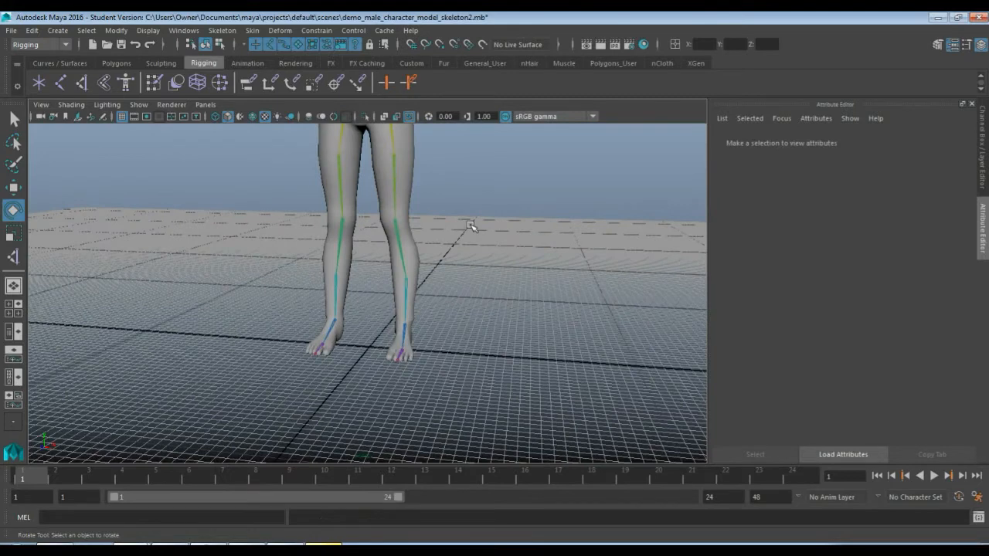
middle_click_drag(463, 194, 448, 313, "alt")
scroll(451, 304, "up", 5)
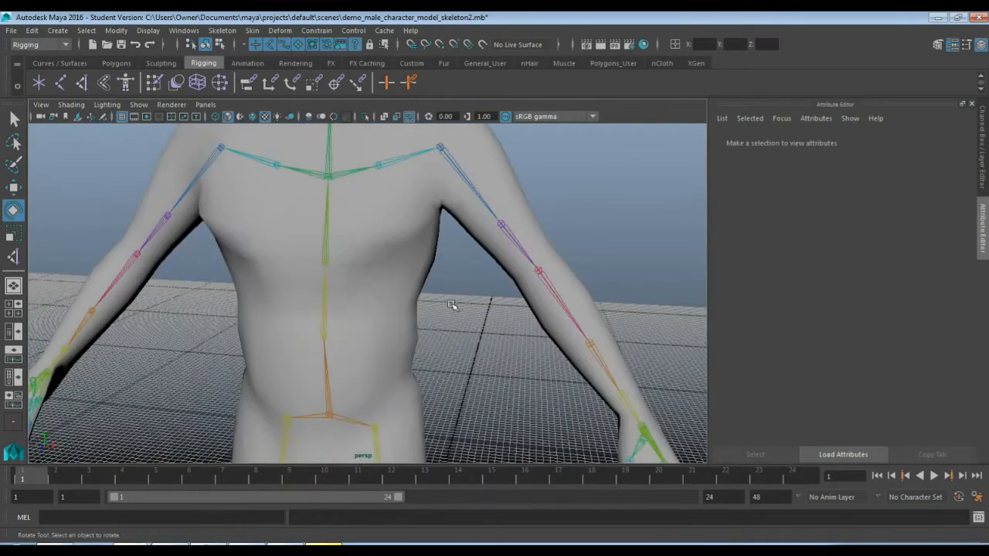
scroll(452, 305, "down", 3)
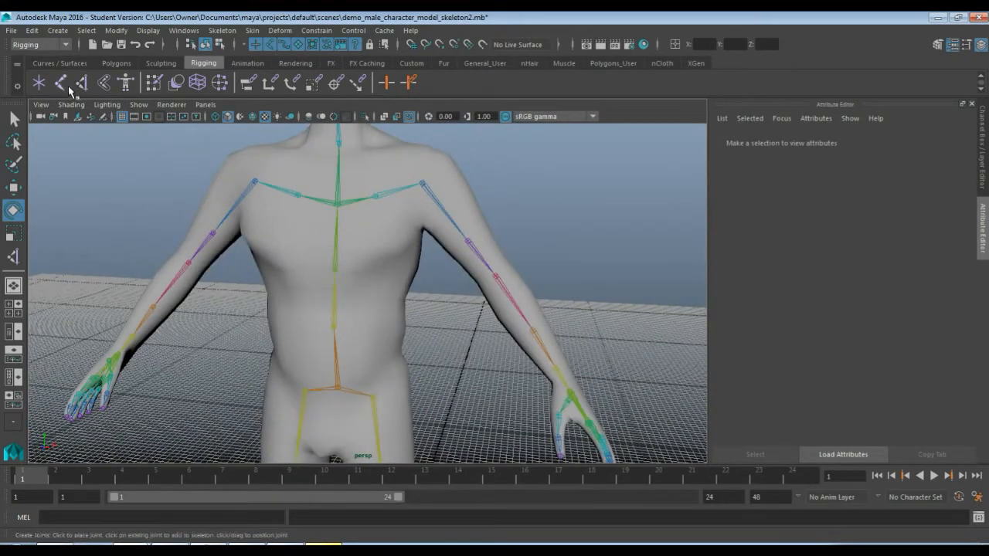
left_click(81, 84)
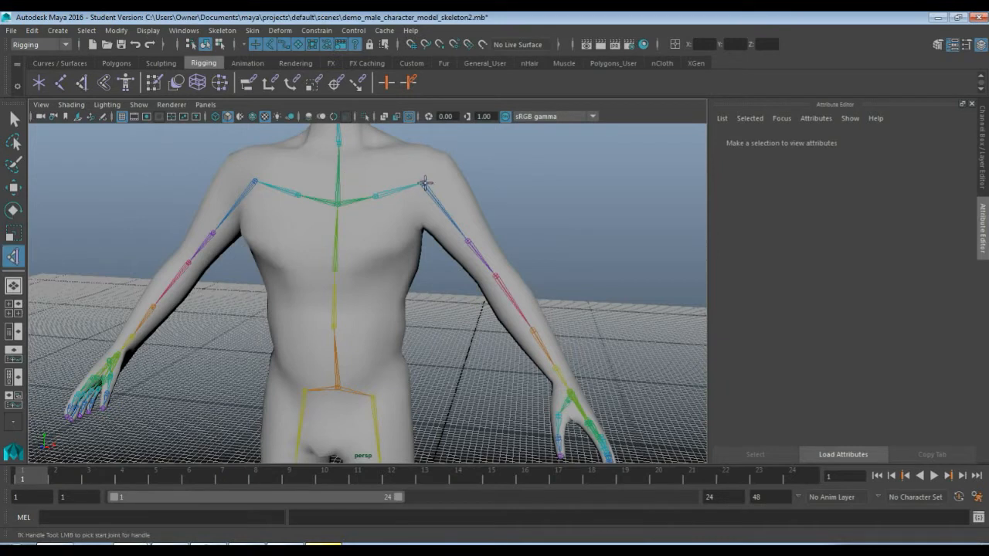
left_click(424, 184)
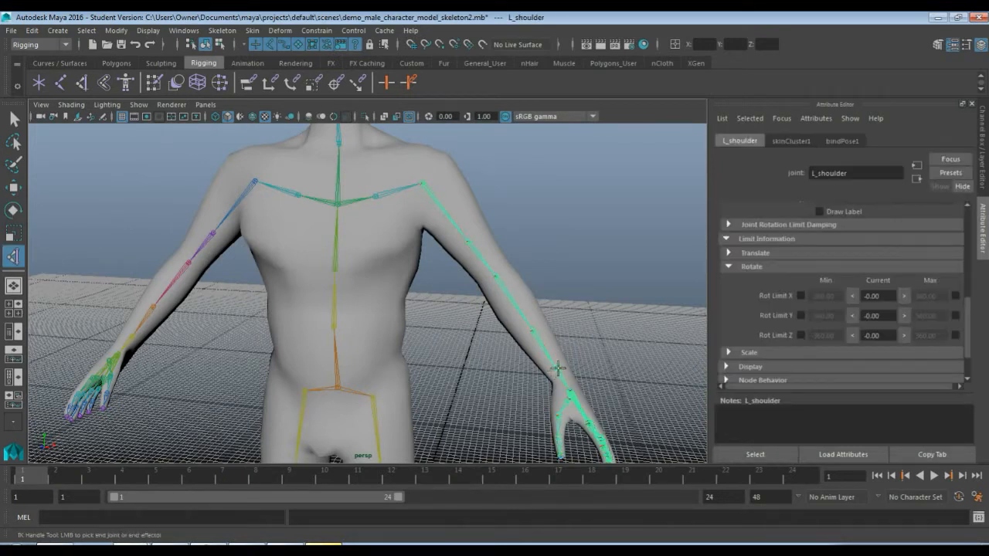
left_click(554, 371)
key("w")
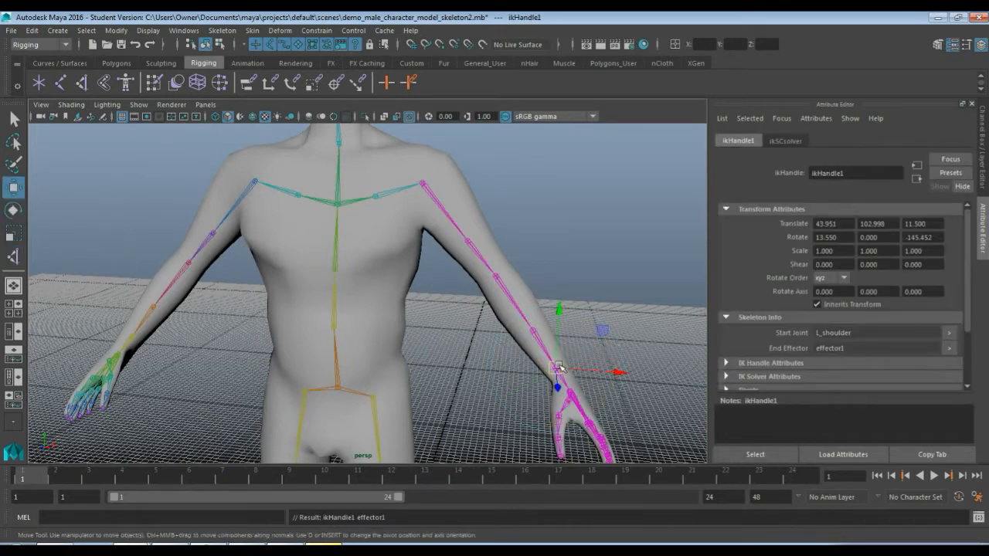
Test moving the arm's IK handle toward the waist to check the elbow bend, and undo the move and the handle
left_click_drag(557, 367, 402, 283)
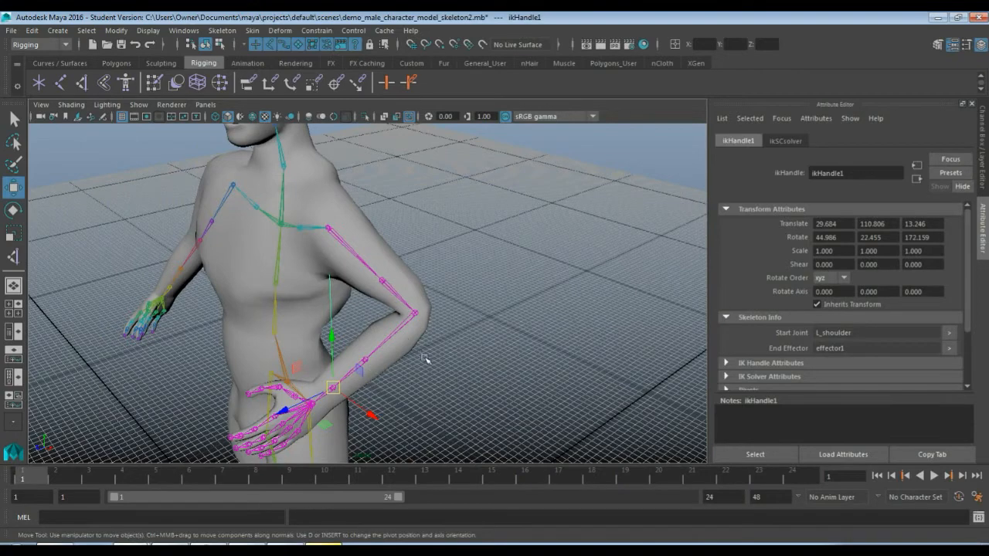
left_click_drag(426, 359, 533, 327, "alt")
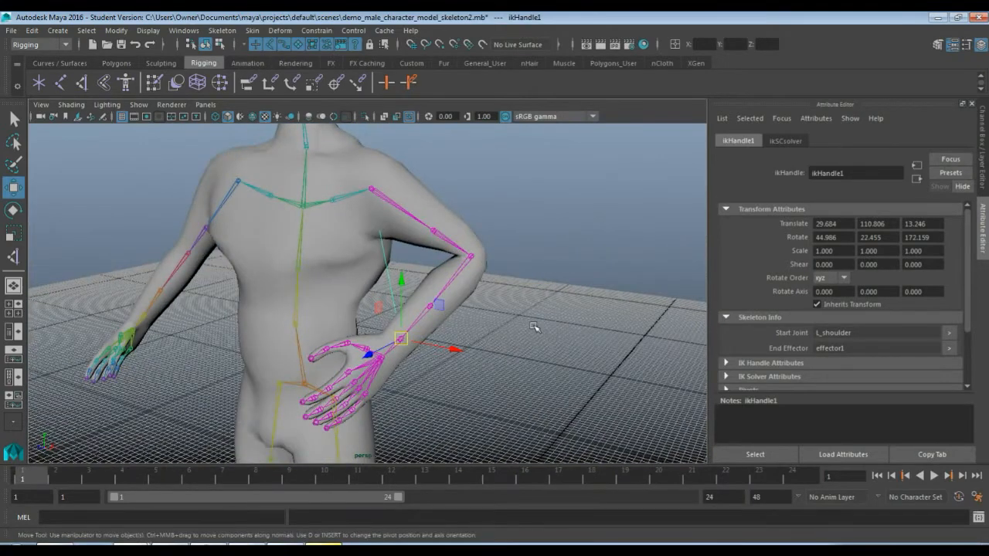
key("ctrl+z")
key("ctrl+z")
key("ctrl+z")
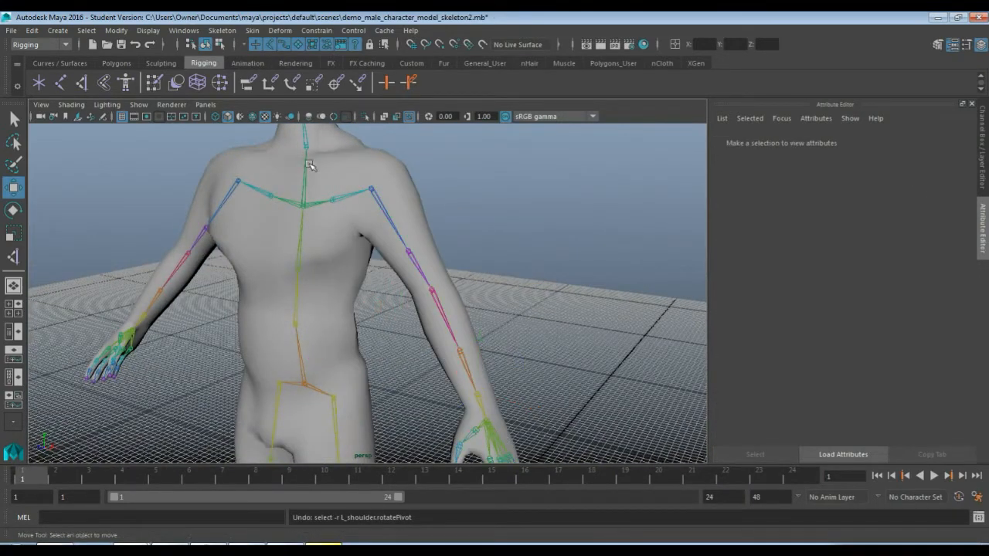
Create an IK handle from the L_hip joint to the left ankle joint and name it L_ankle_IK
scroll(389, 311, "down", 5)
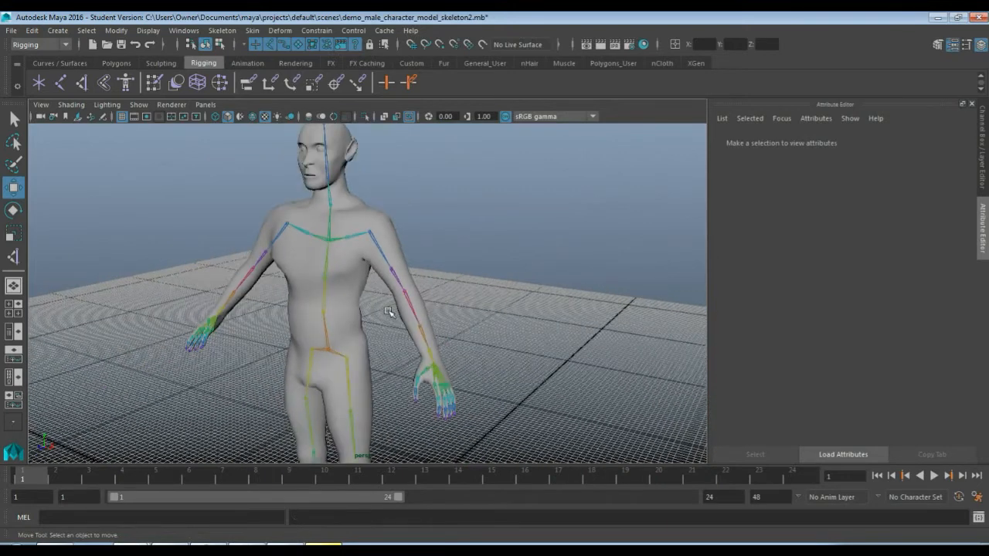
mouse_move(394, 314)
middle_mouse_down("alt")
mouse_move(397, 265)
mouse_move(401, 309)
middle_mouse_up("alt")
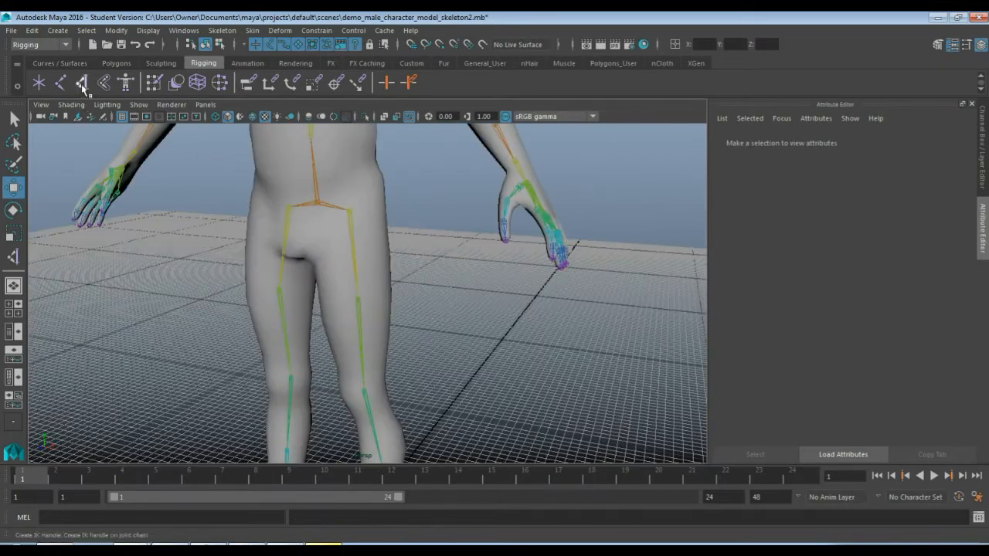
left_click(82, 85)
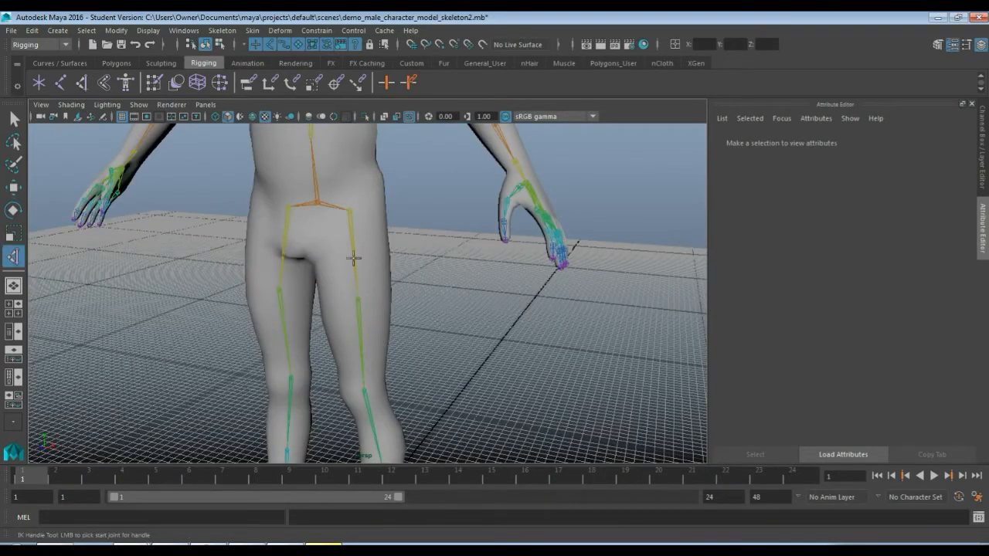
left_click(350, 210)
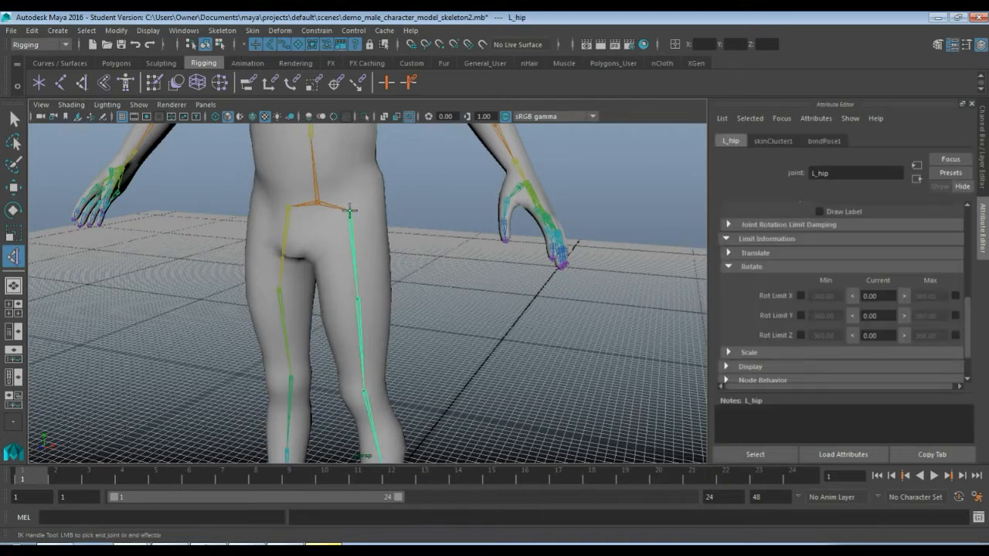
middle_click_drag(452, 340, 374, 193, "alt")
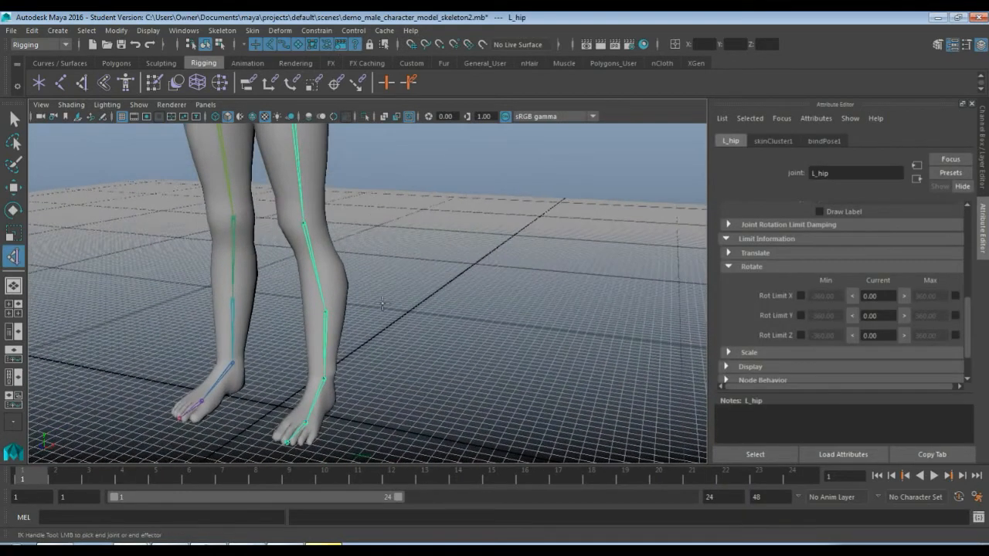
left_click(325, 379)
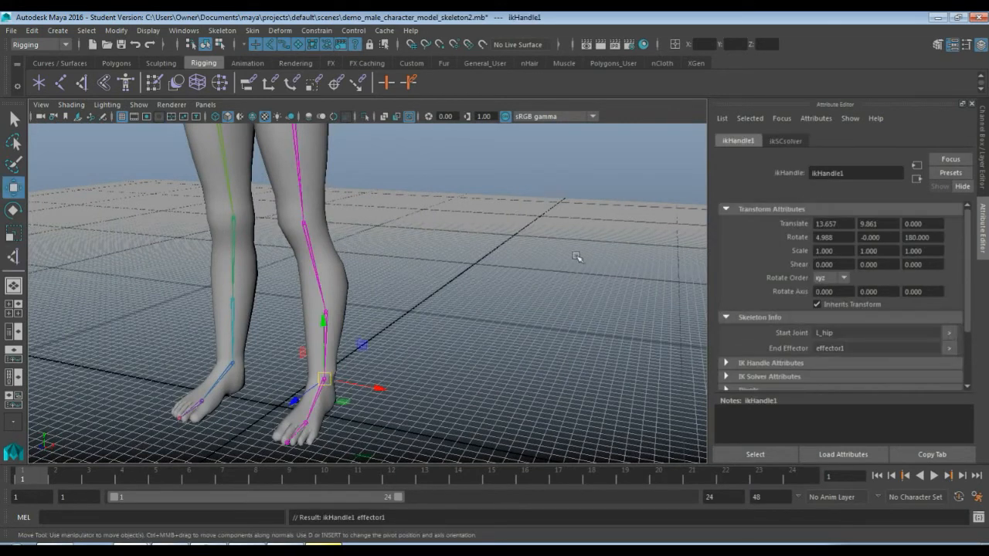
double_click(844, 173)
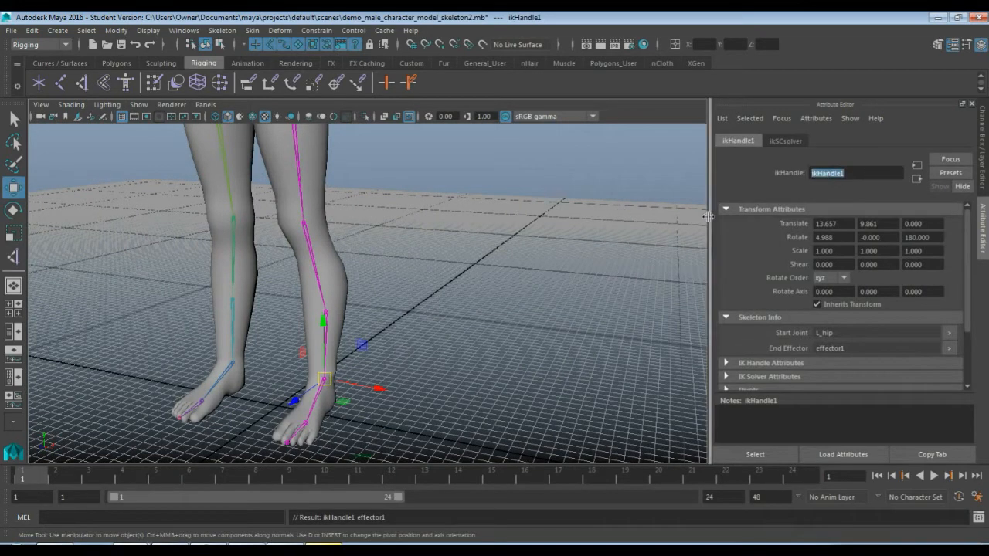
type("L_ankle_IK")
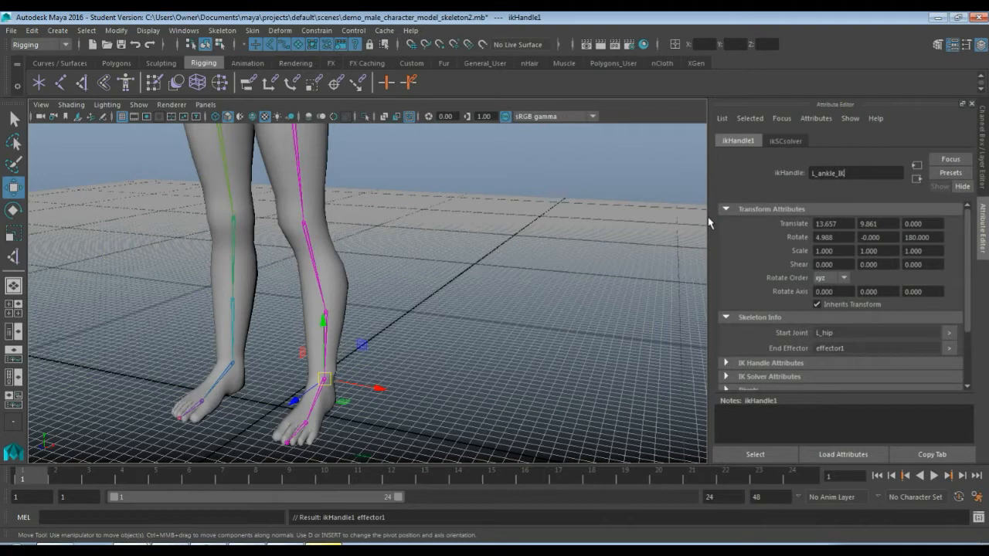
key("Return")
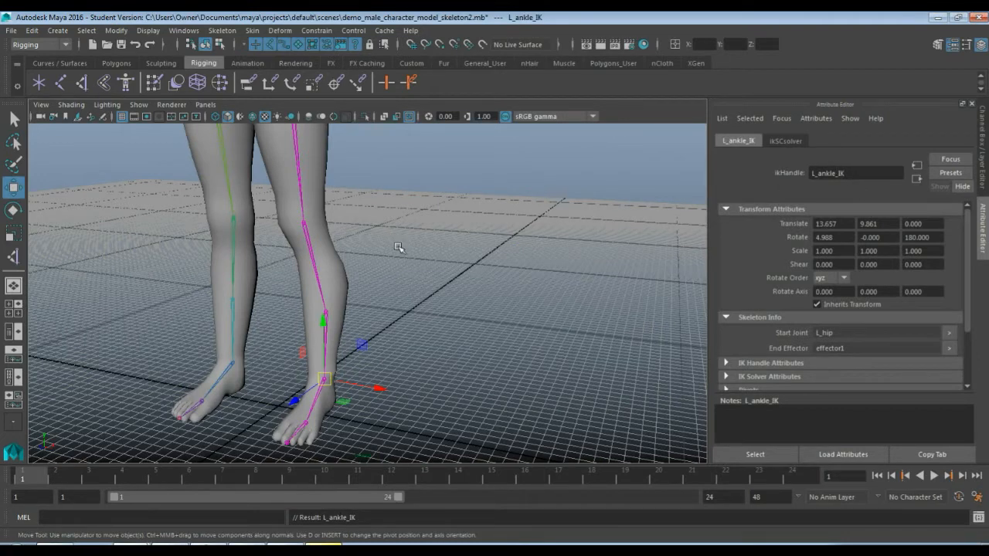
Create an IK handle from L_ankle to the left foot's ball joint and name it L_foot_IK
left_click(81, 84)
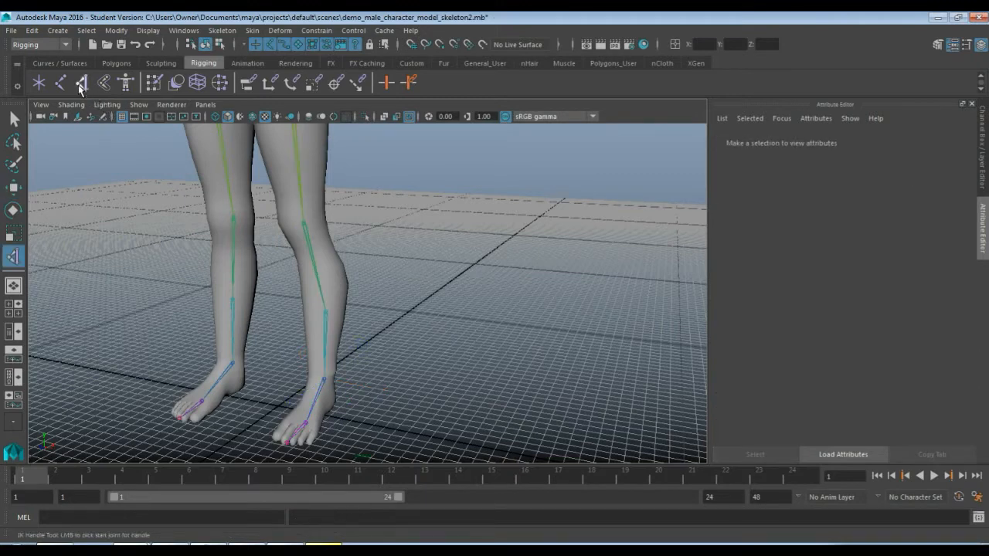
left_click(324, 380)
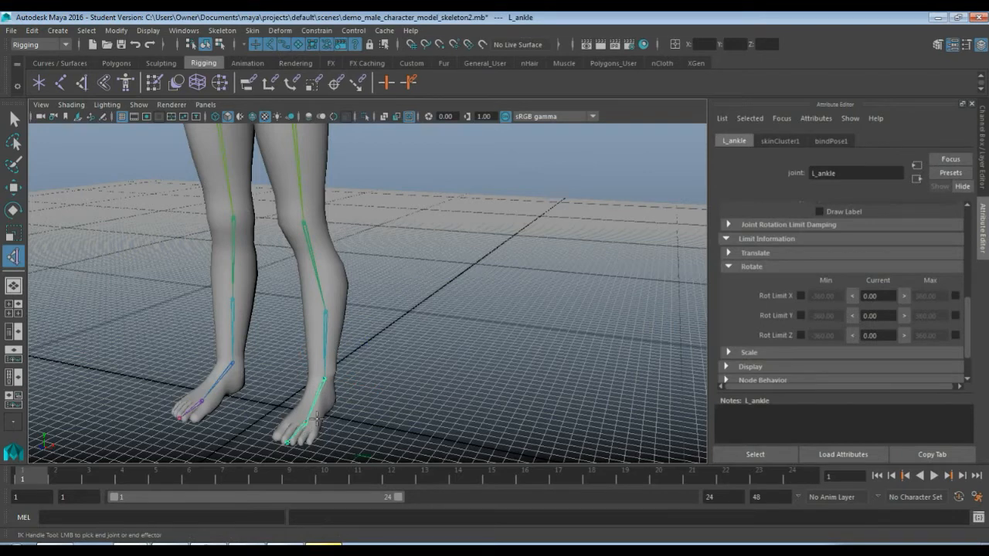
left_click_drag(330, 415, 307, 406, "alt")
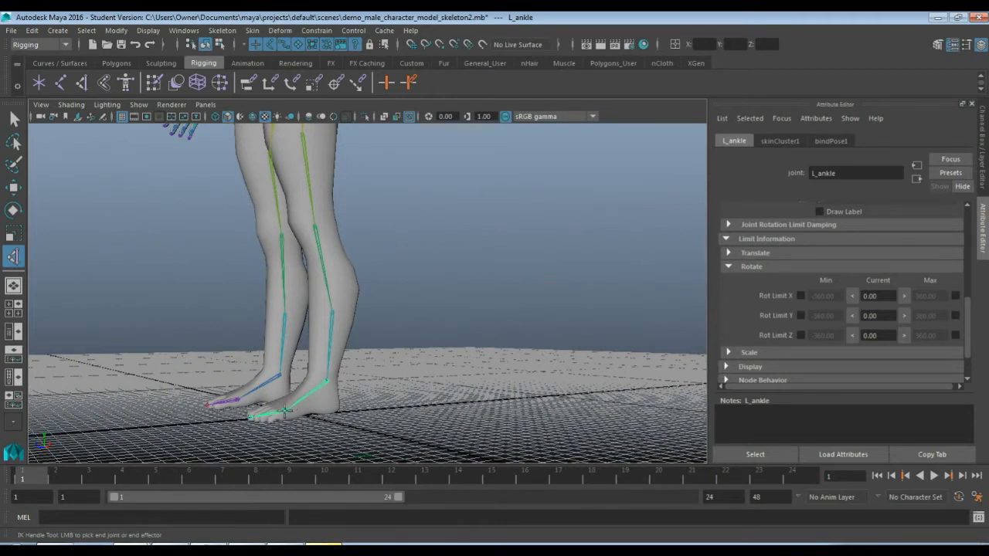
left_click(285, 411)
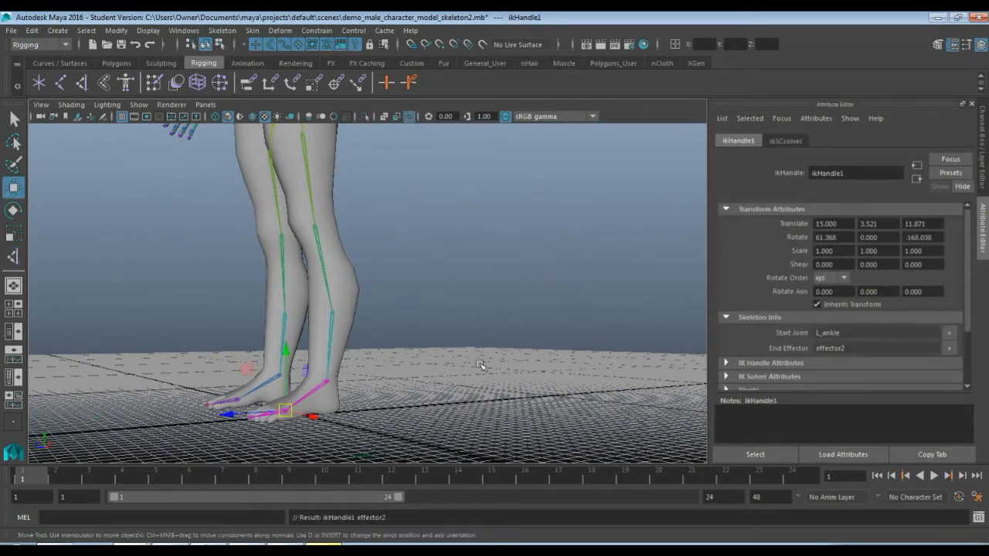
left_click_drag(859, 179, 778, 181)
type("L_foot_IK")
key("Return")
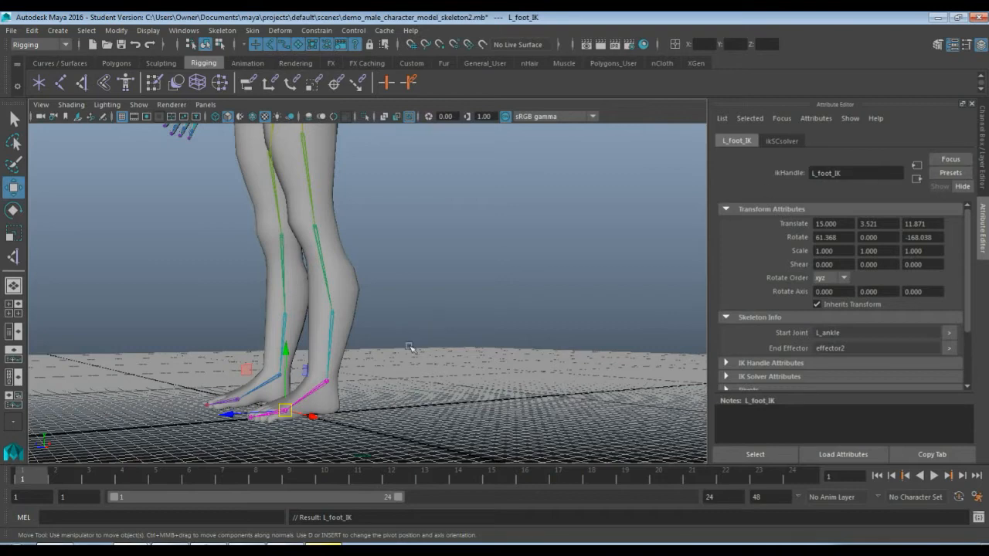
Create an IK handle from L_foot to the left toe's end joint, name it L_toe_IK and clear the selection
key("y")
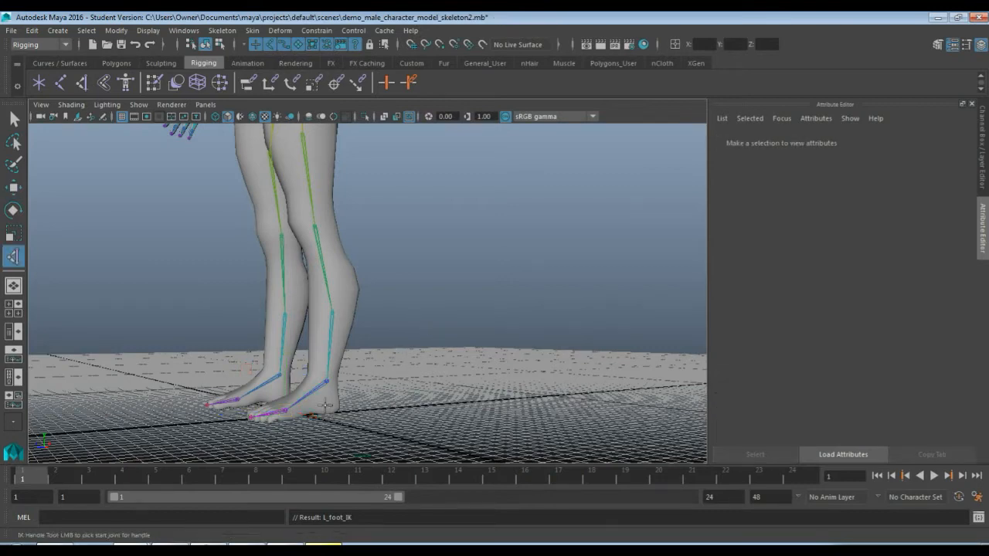
left_click_drag(371, 363, 317, 424, "alt")
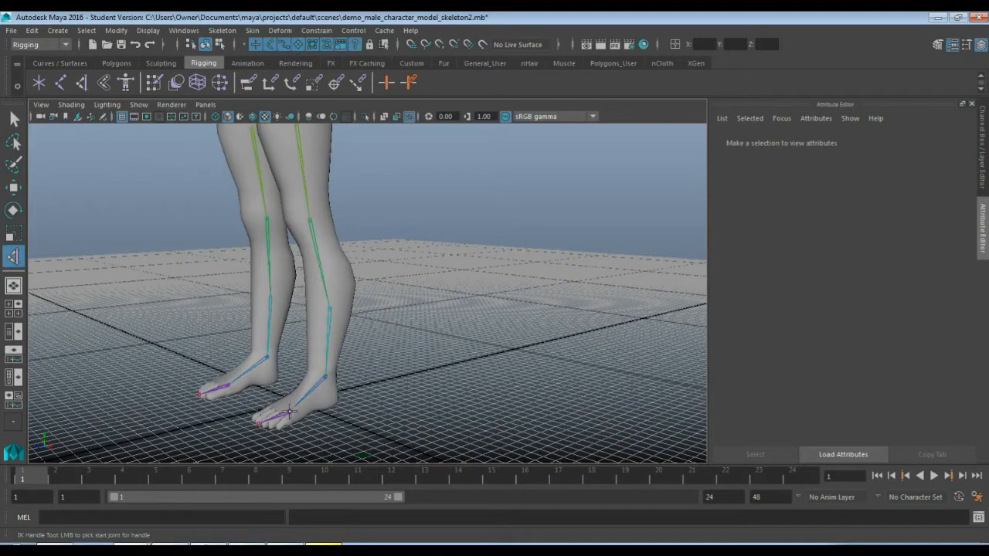
left_click(290, 411)
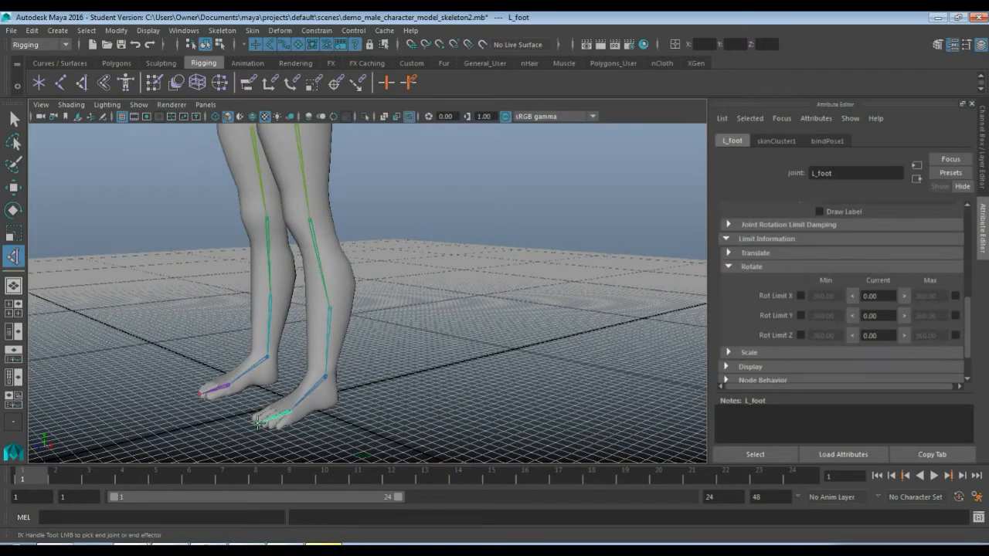
left_click(259, 422)
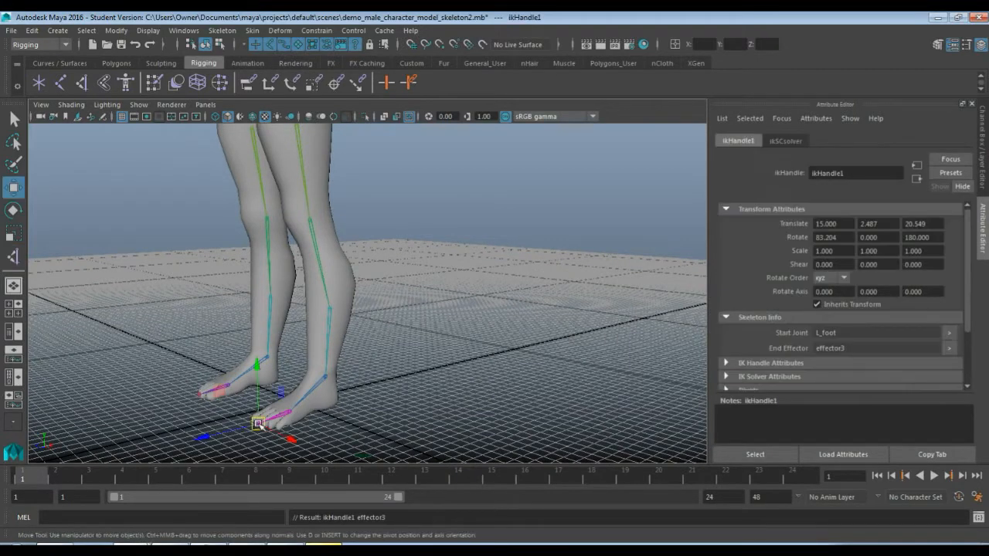
double_click(853, 173)
type("L_toe_IK")
key("Return")
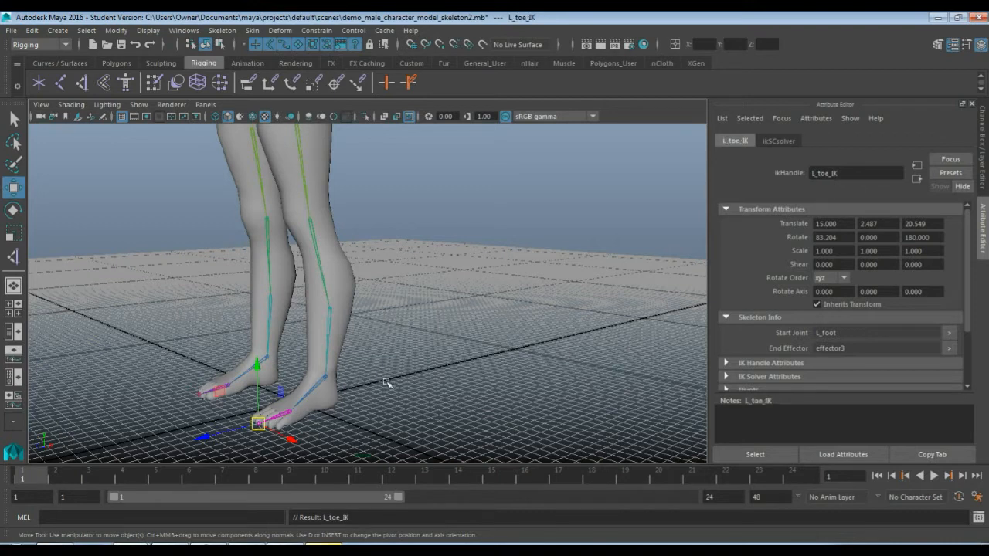
left_click(526, 384)
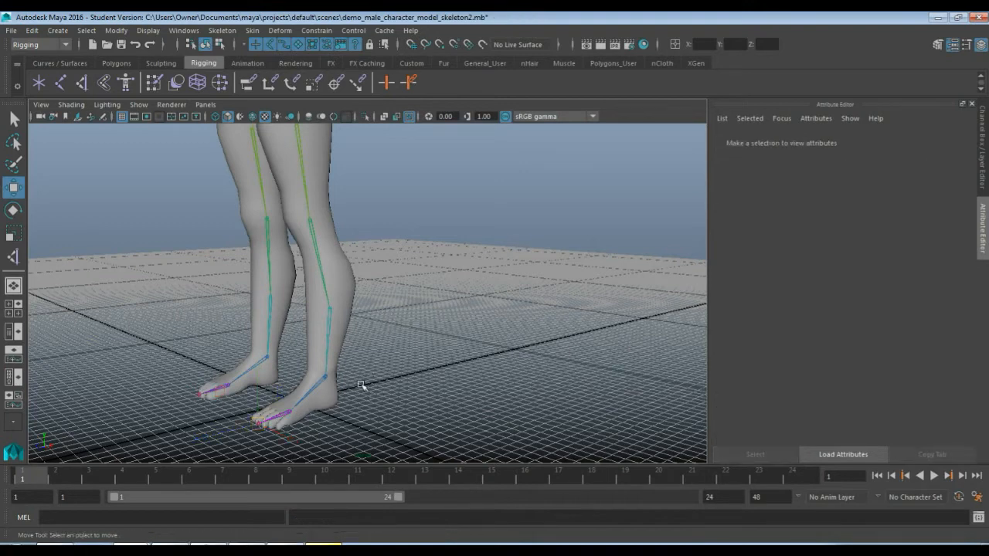
left_click(326, 378)
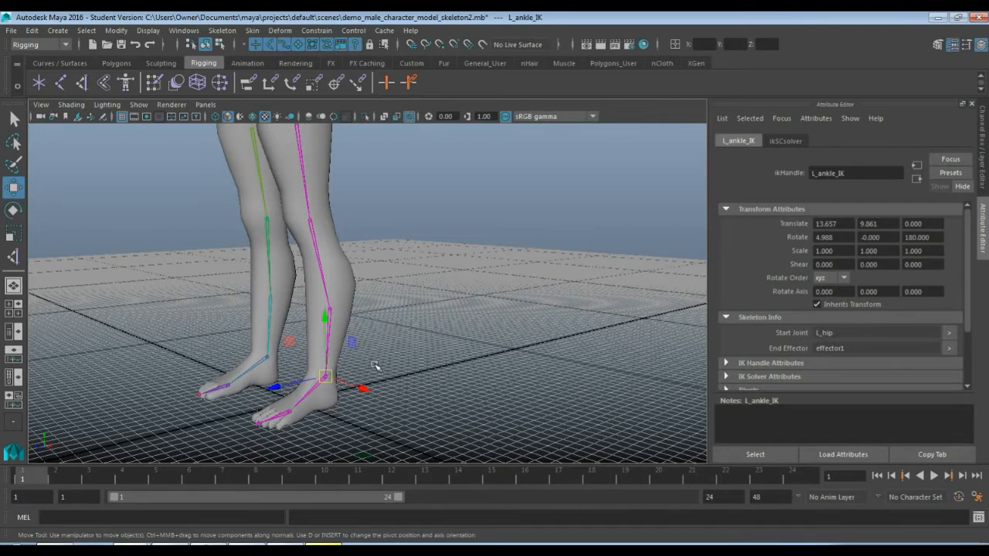
scroll(340, 402, "up", 5)
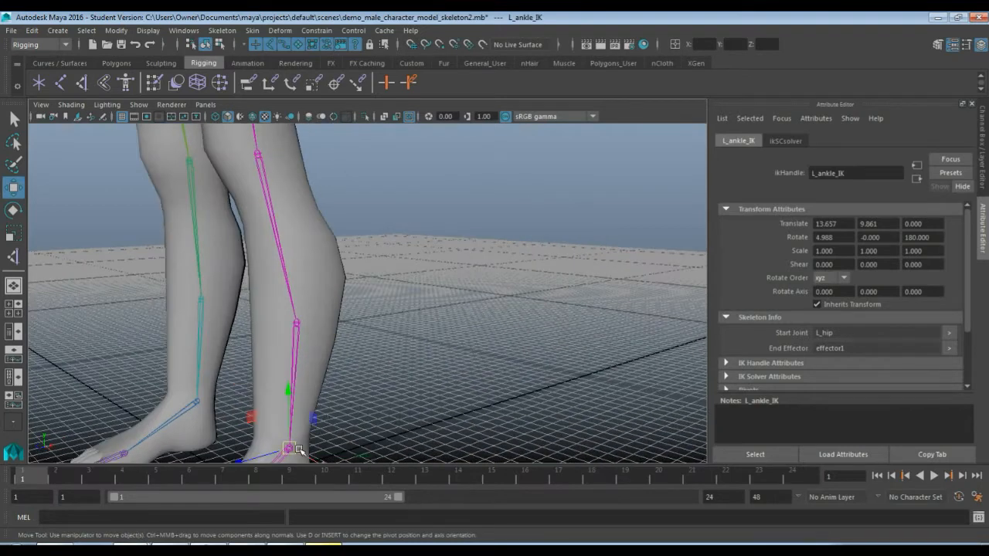
scroll(365, 406, "down", 5)
scroll(365, 405, "up", 2)
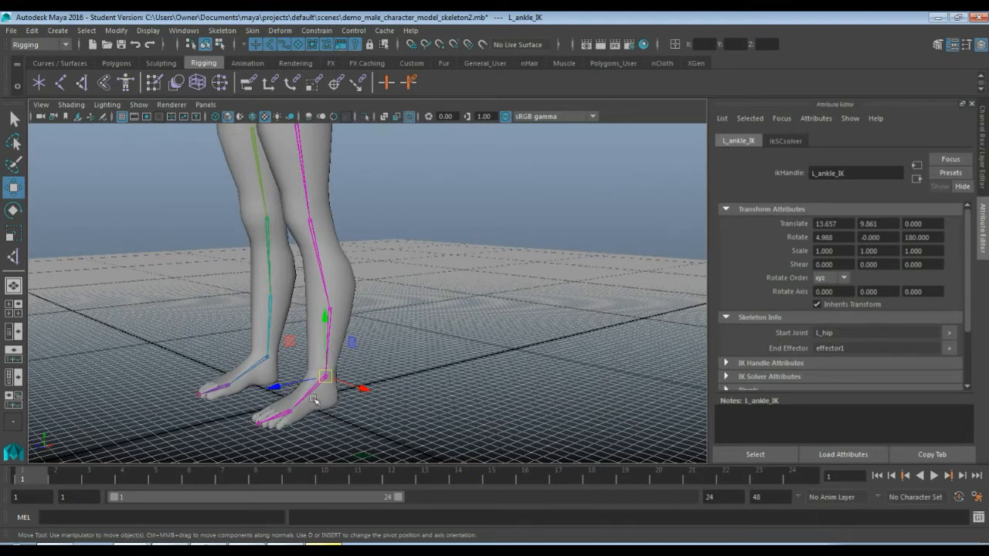
left_click(392, 373)
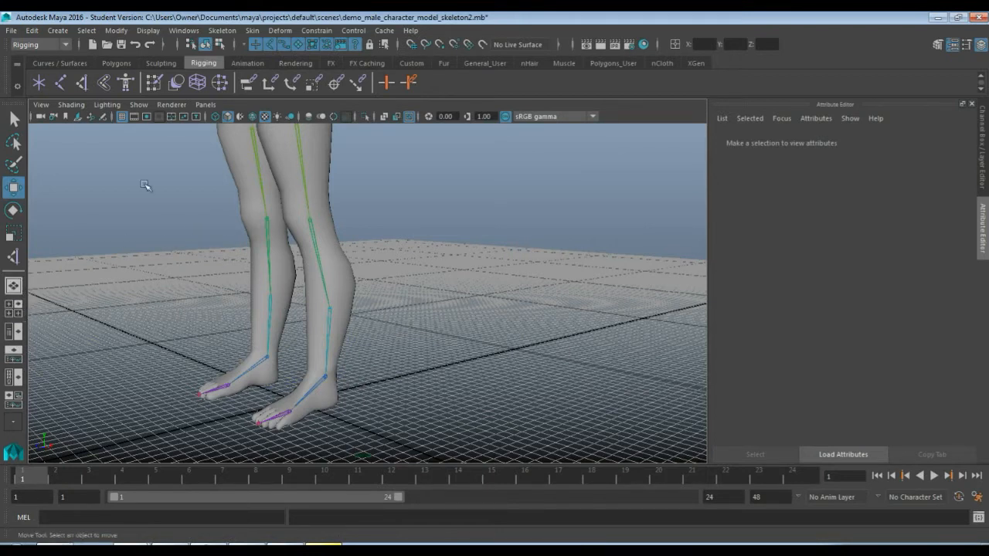
Switch to a two-panel stacked layout and show the Hypergraph Hierarchy below the perspective view
left_click(13, 361)
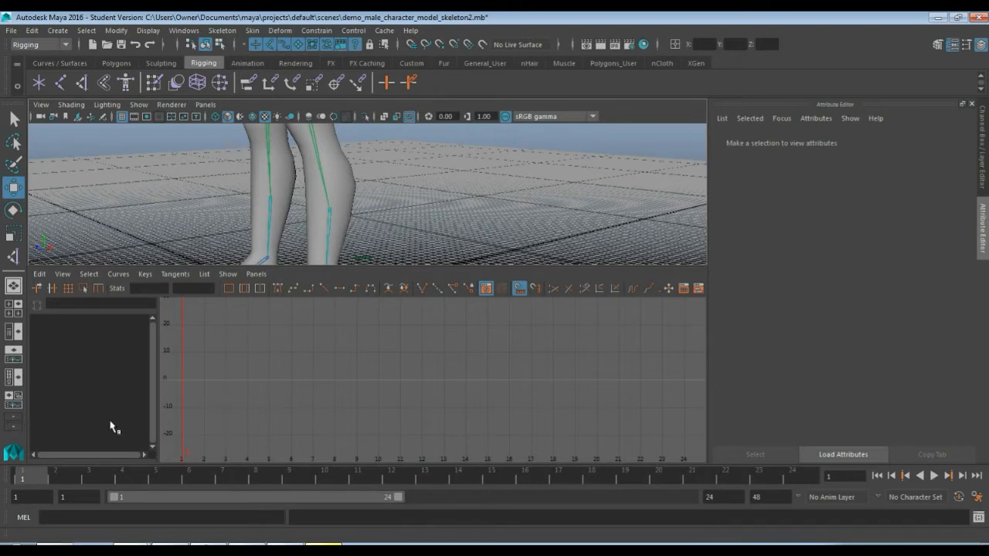
right_click(11, 430)
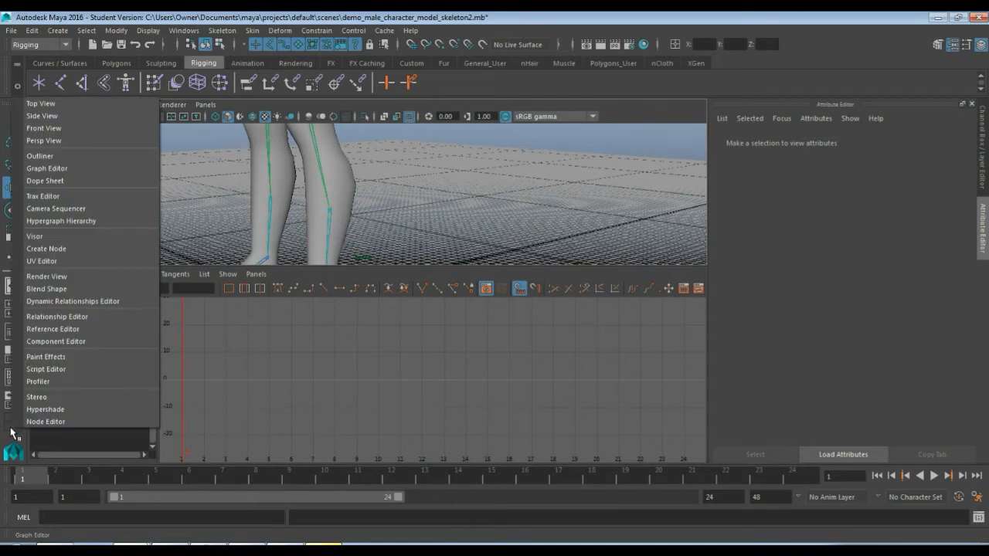
left_click(112, 222)
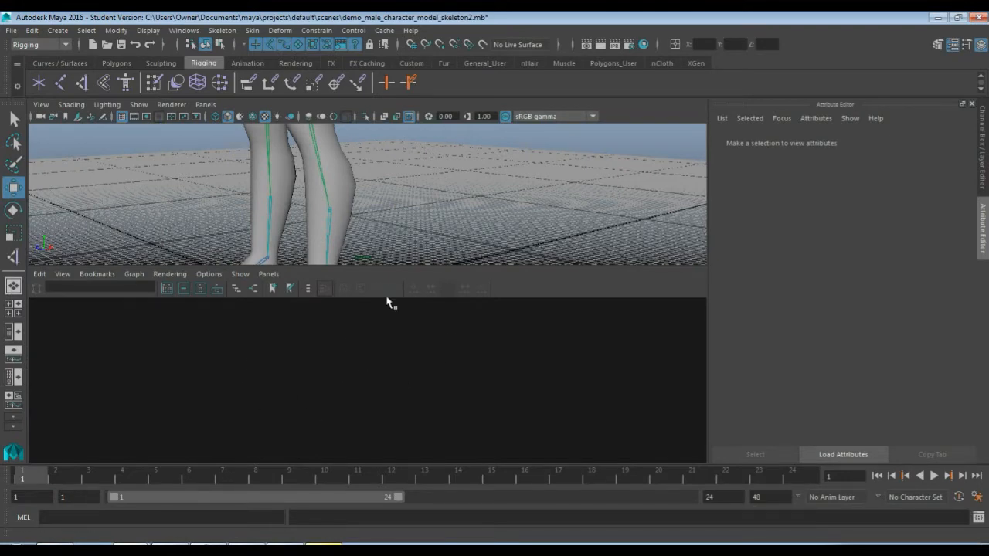
Select the L_ankle_IK handle at the left ankle and put it alone into a new group
scroll(392, 235, "down", 5)
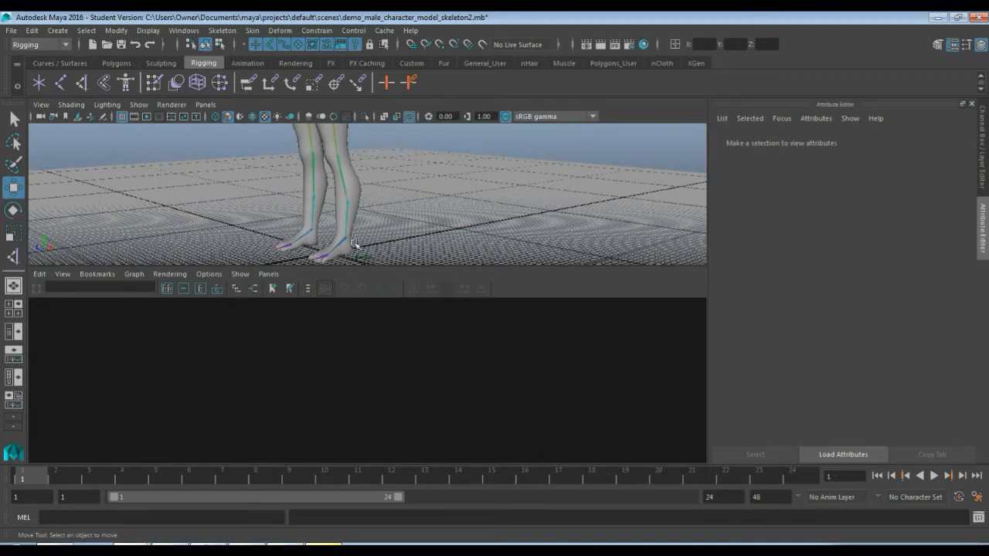
left_click(346, 240)
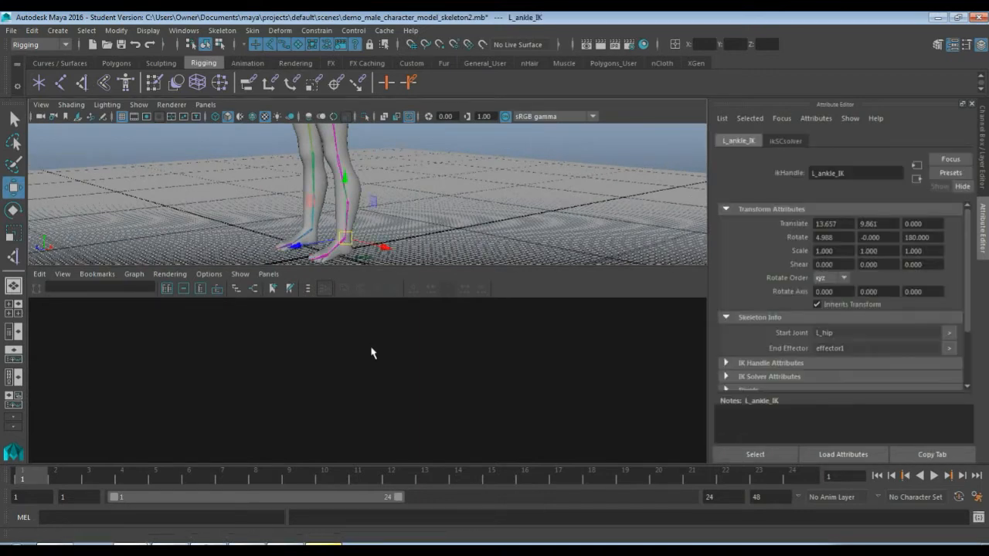
key("f")
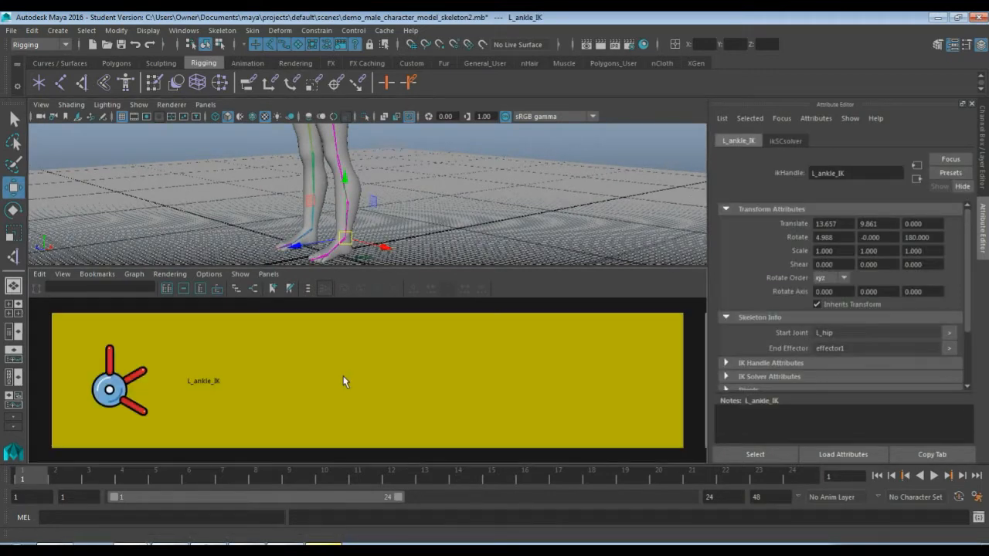
mouse_move(345, 382)
right_mouse_down("alt")
mouse_move(311, 376)
mouse_move(342, 412)
mouse_move(348, 400)
right_mouse_up("alt")
scroll(348, 399, "down", 8)
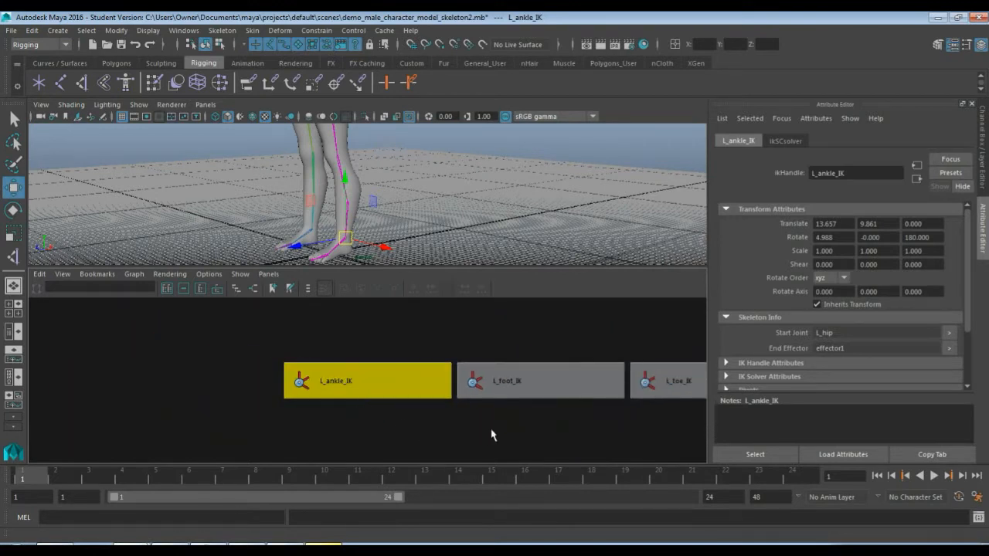
middle_click_drag(490, 435, 382, 415, "alt")
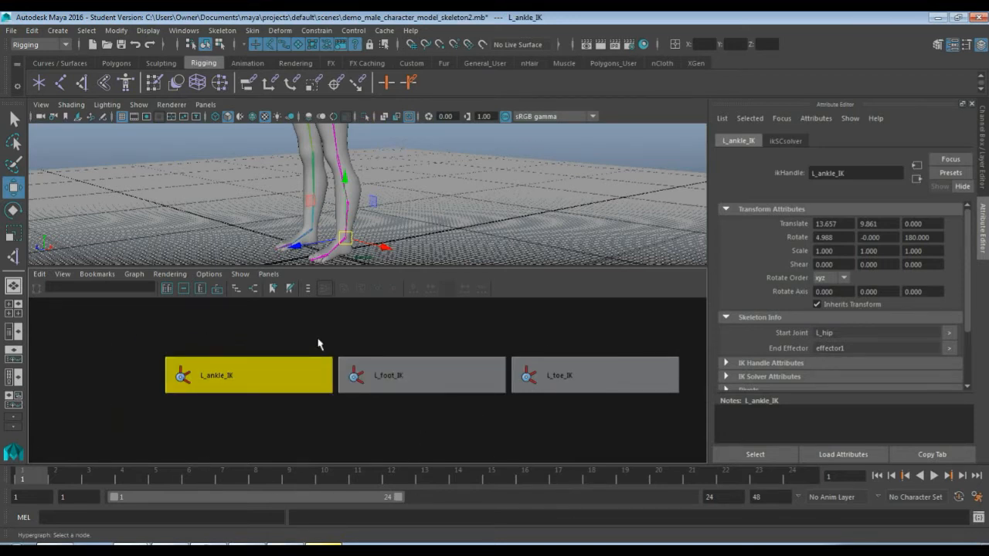
middle_click_drag(331, 335, 347, 318, "alt")
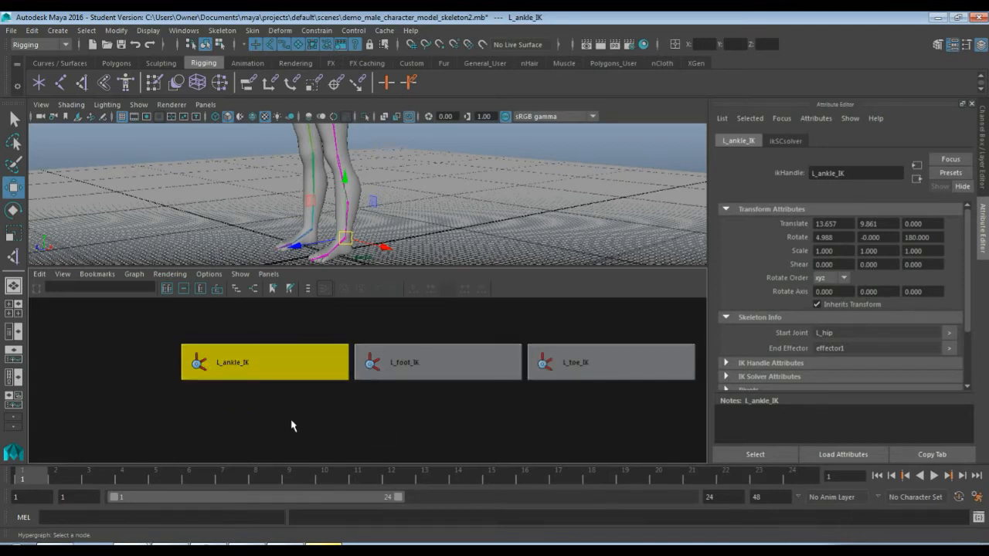
scroll(287, 408, "up", 2)
middle_click_drag(362, 408, 305, 420, "alt")
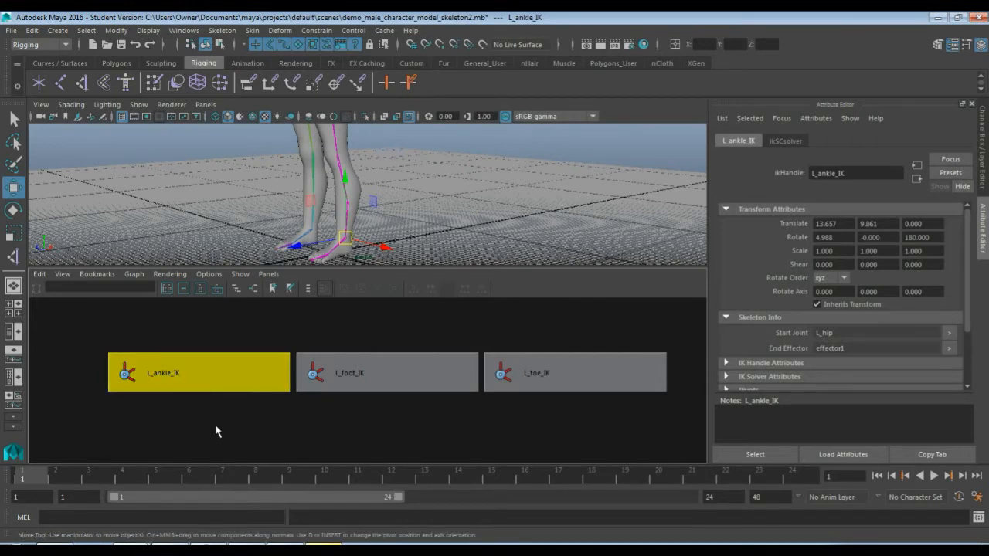
key("ctrl+g")
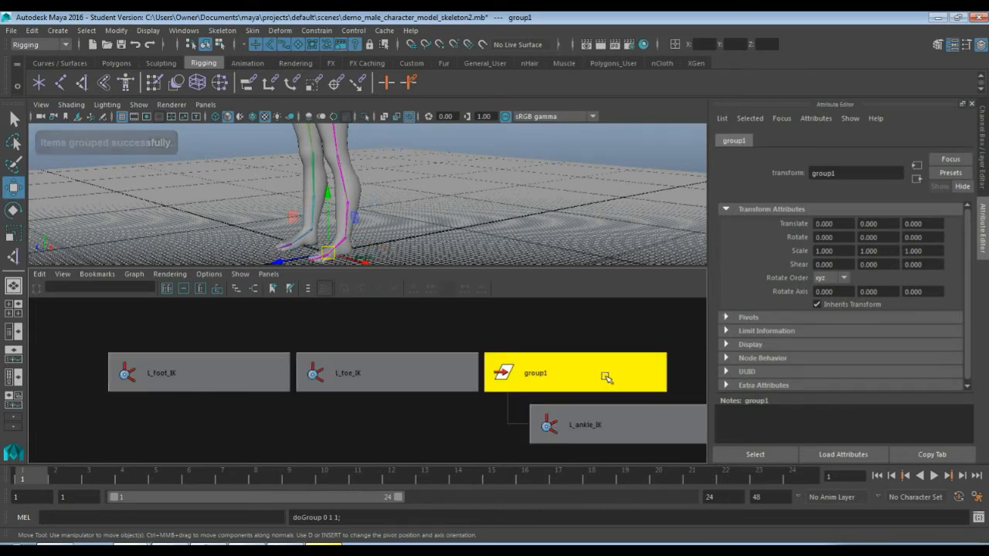
Rename the new group that holds L_ankle_IK as L_foot_lift_GRP
middle_click_drag(433, 425, 348, 386)
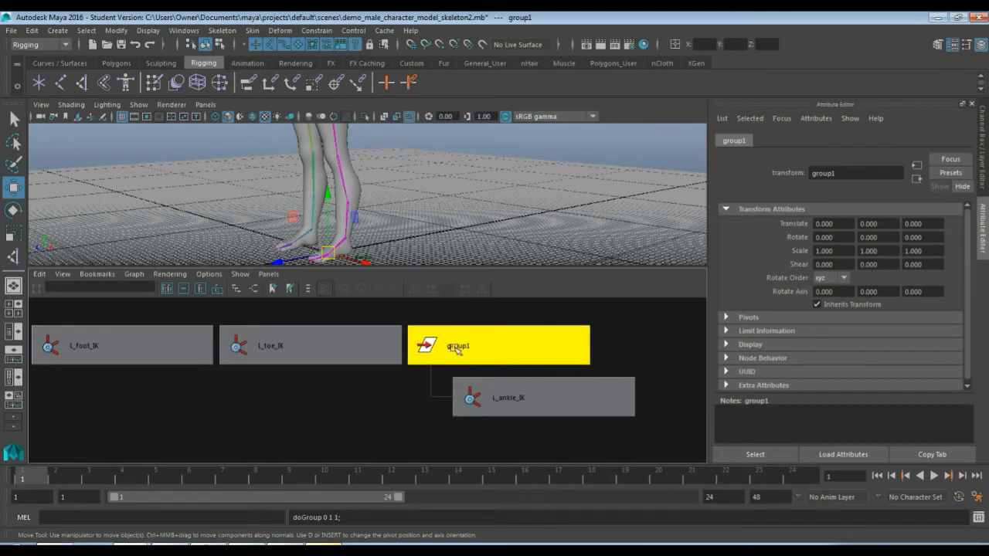
left_click_drag(846, 175, 780, 179)
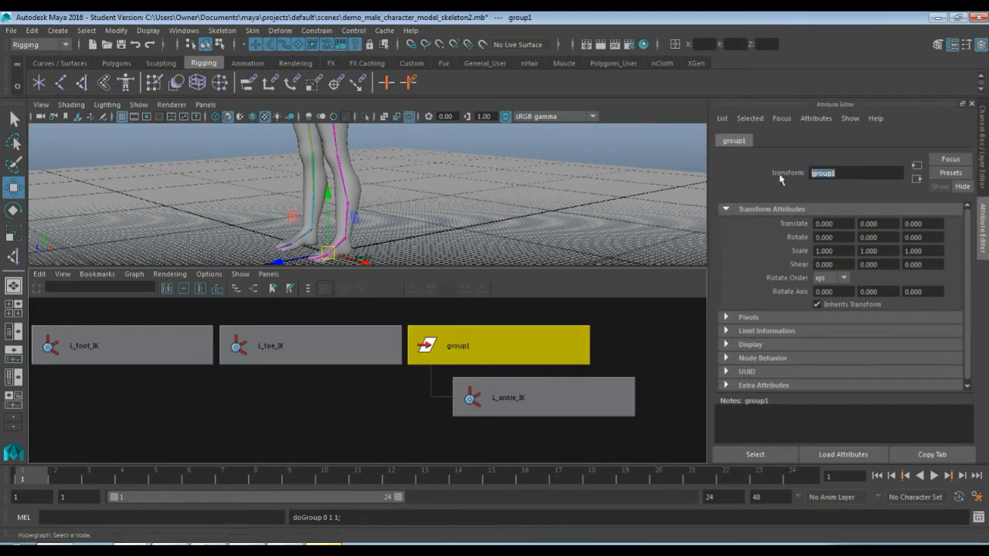
type("lift_GRP")
key("Return")
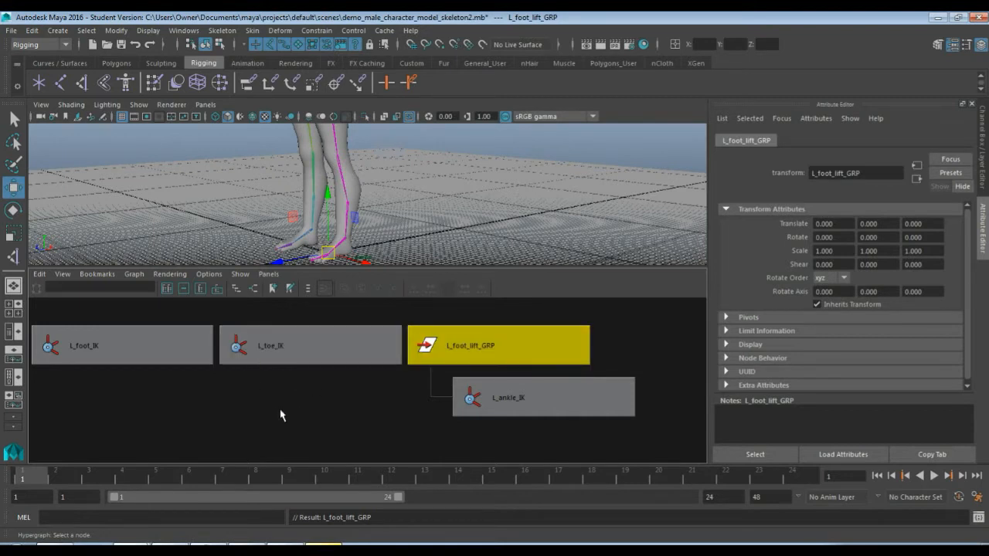
Group the L_foot_IK and L_toe_IK handles together and name the group L_toe_lift_GRP
middle_click_drag(242, 401, 290, 422, "alt")
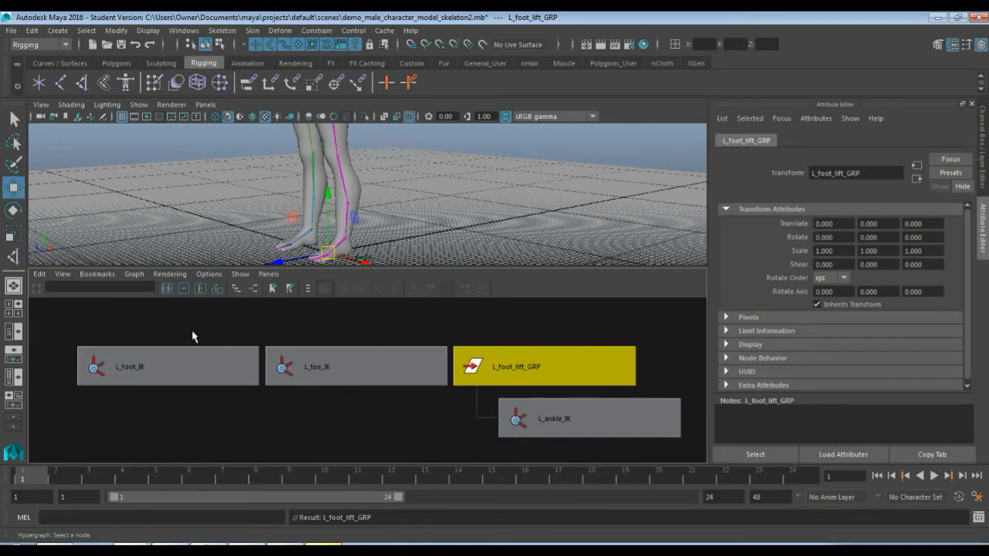
left_click(155, 371)
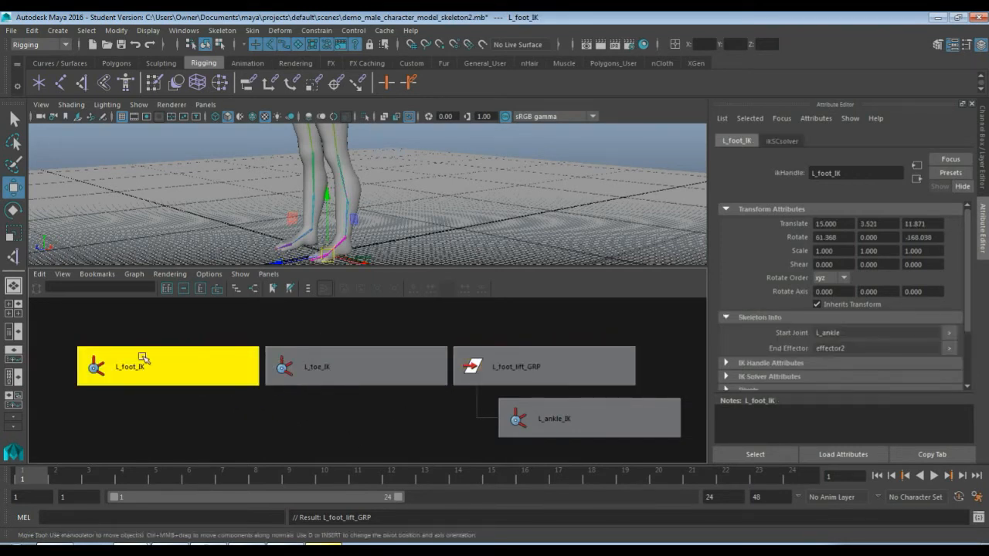
left_click(355, 365)
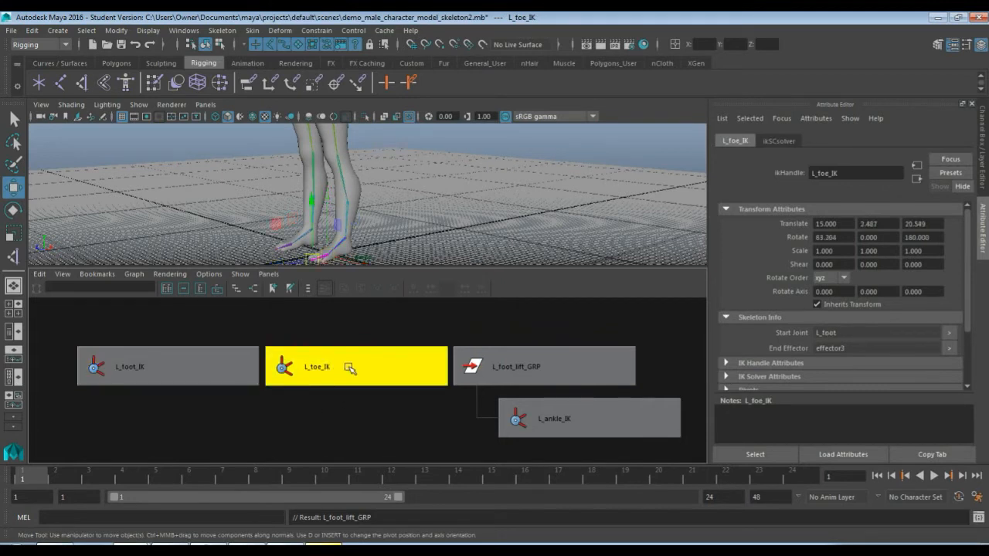
left_click_drag(229, 331, 313, 421)
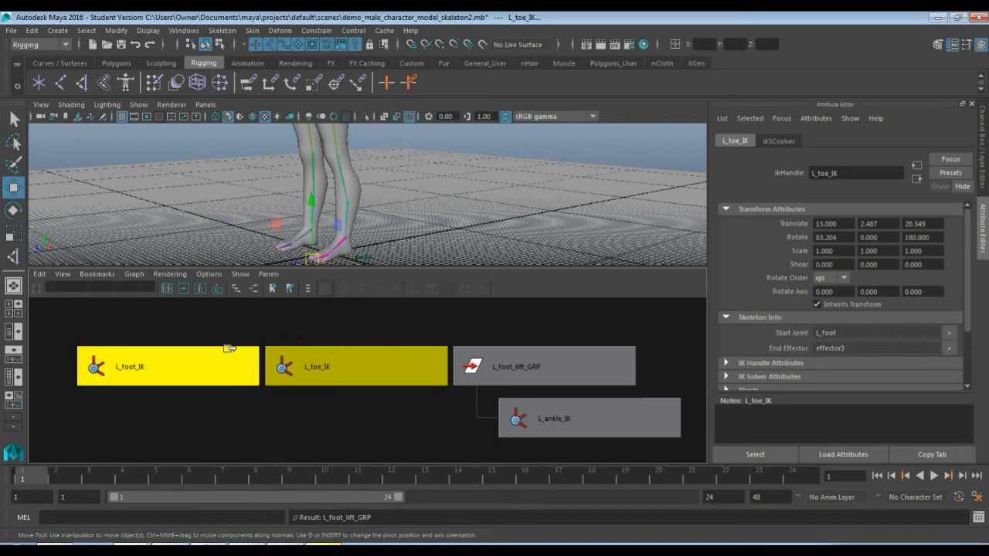
left_click_drag(205, 320, 308, 421)
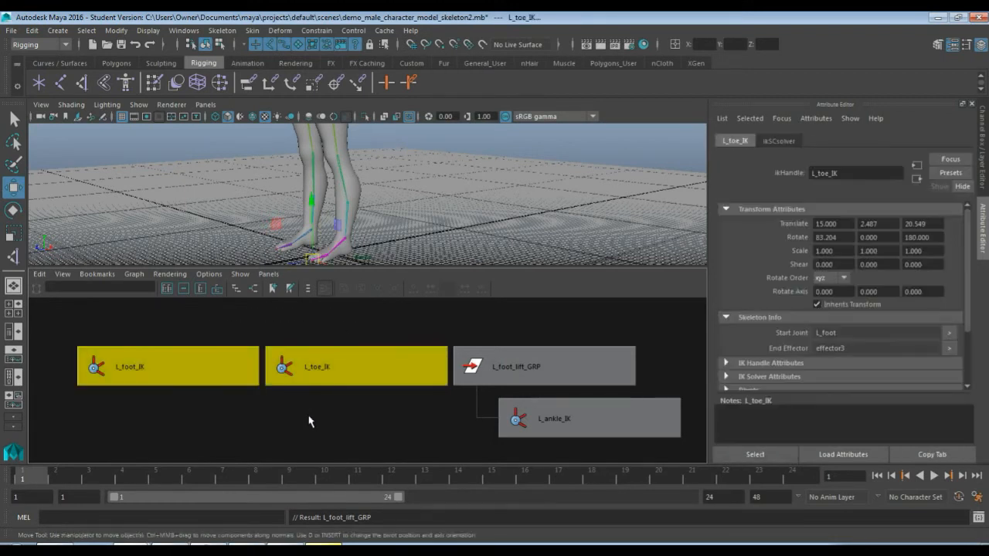
key("ctrl+g")
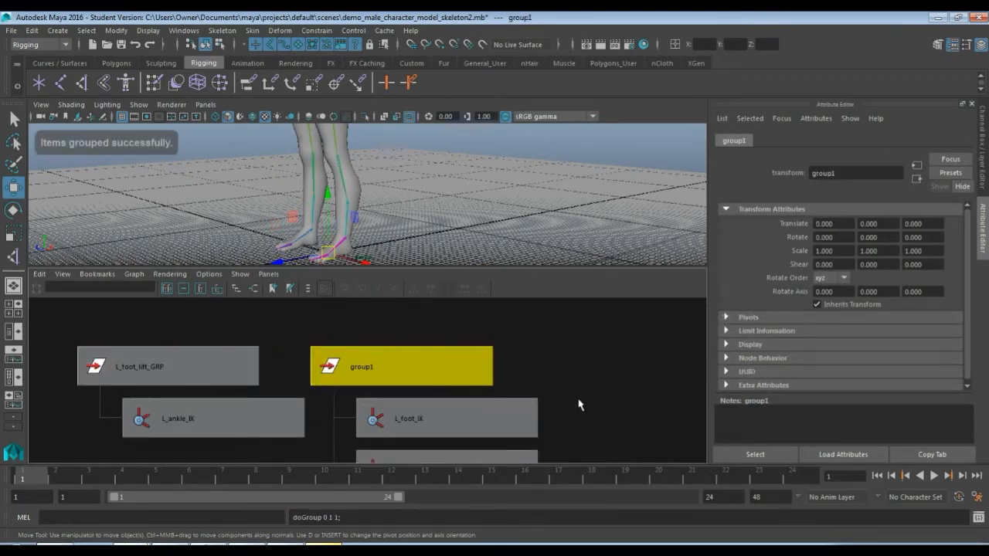
middle_click_drag(579, 401, 576, 351, "alt")
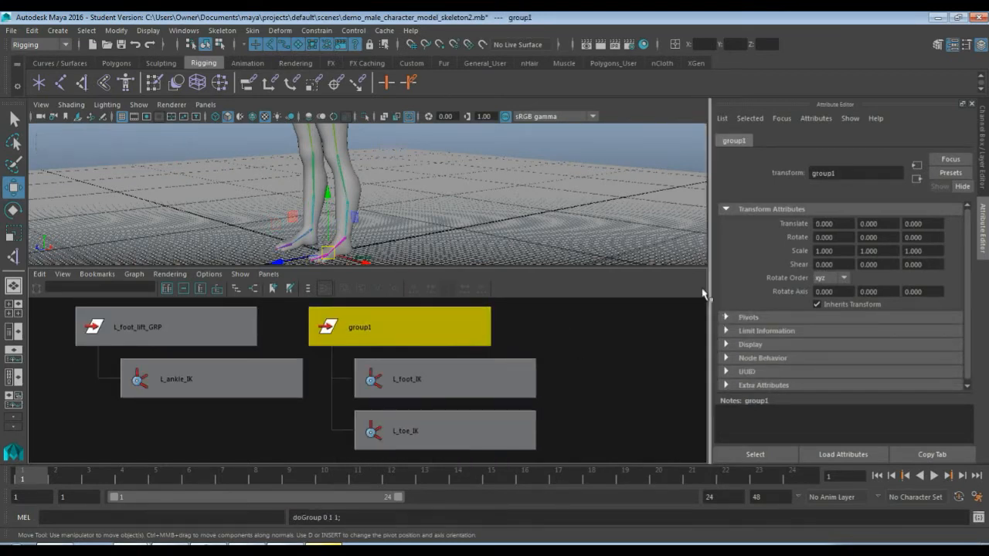
double_click(851, 170)
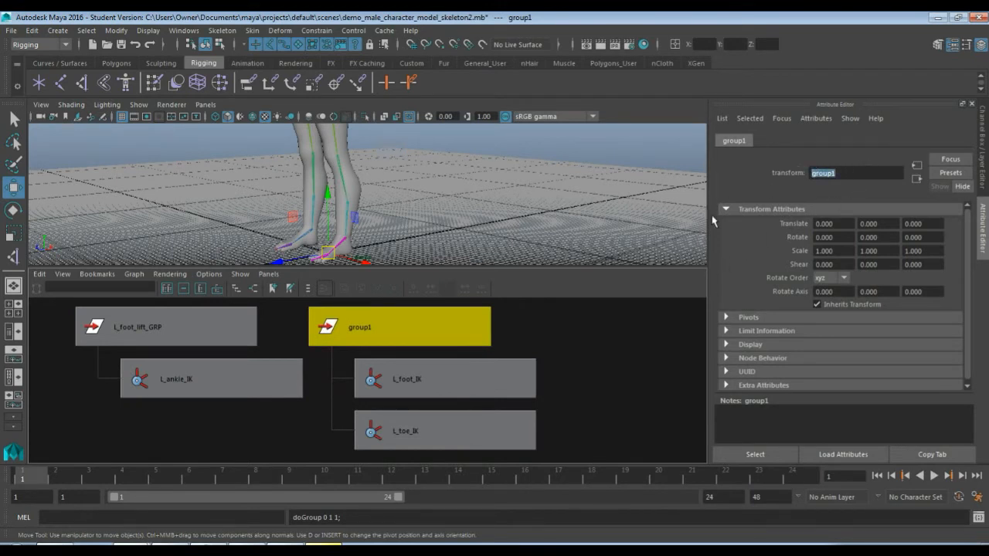
type("lift_GRP")
key("Return")
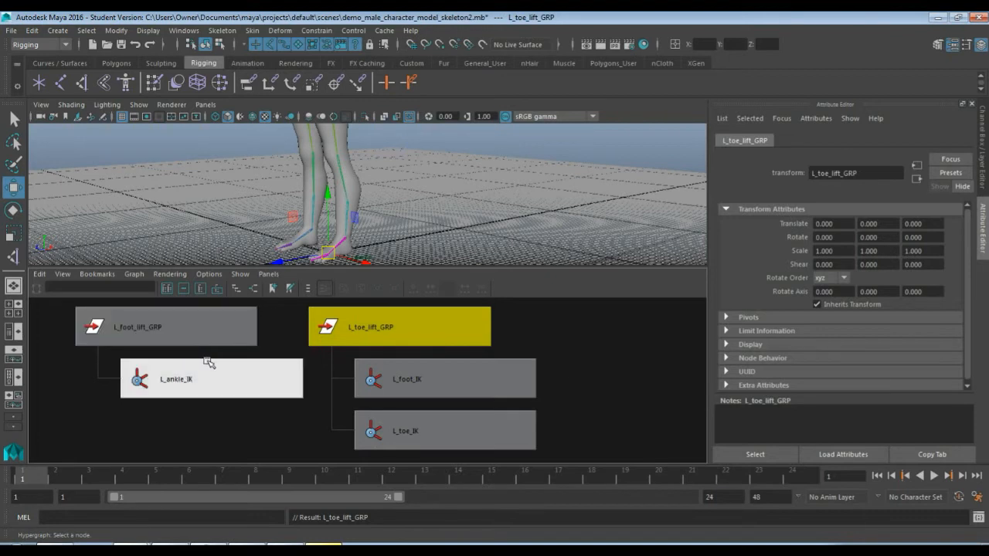
Group L_foot_lift_GRP and L_toe_lift_GRP together and name the parent group L_toe_roll_GRP
scroll(341, 340, "down", 4)
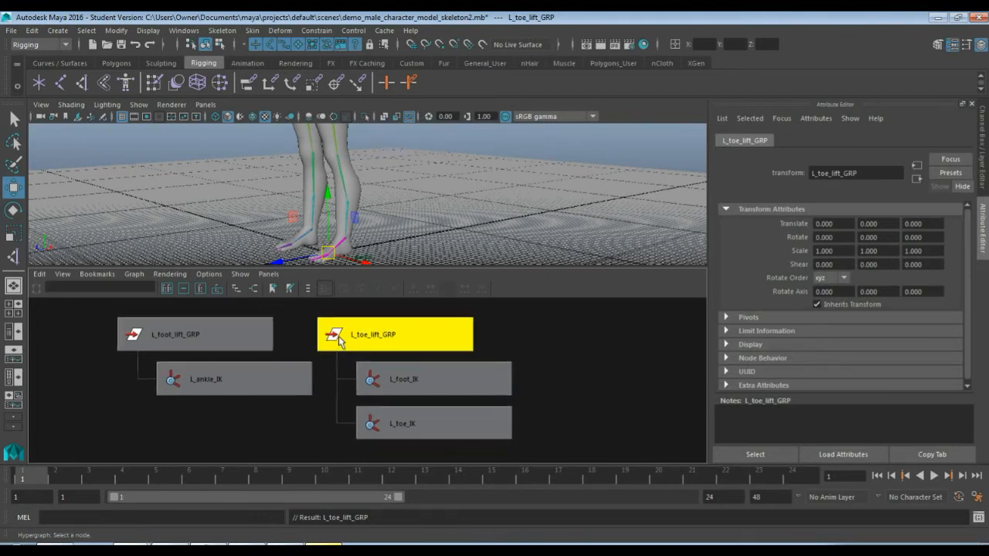
scroll(340, 341, "down", 1)
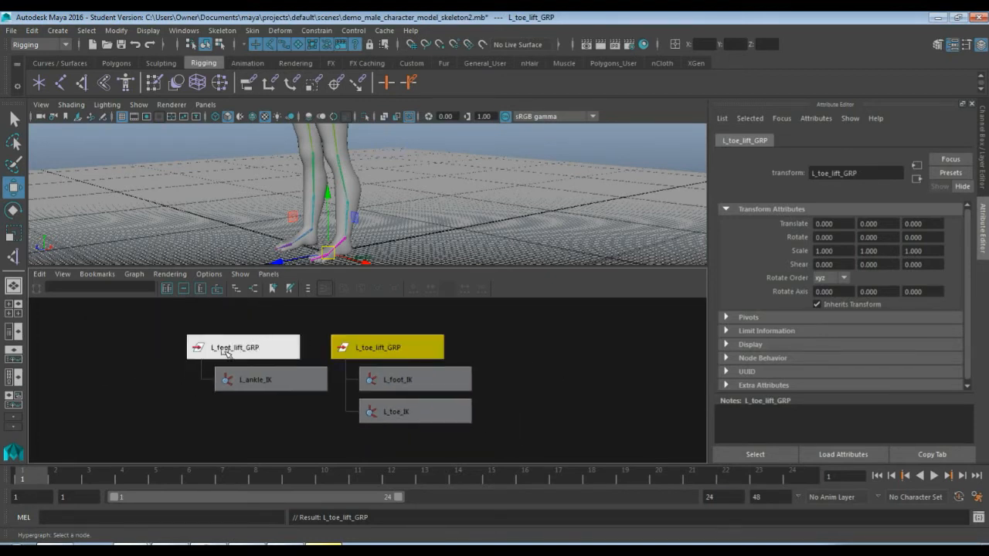
left_click_drag(280, 322, 359, 347)
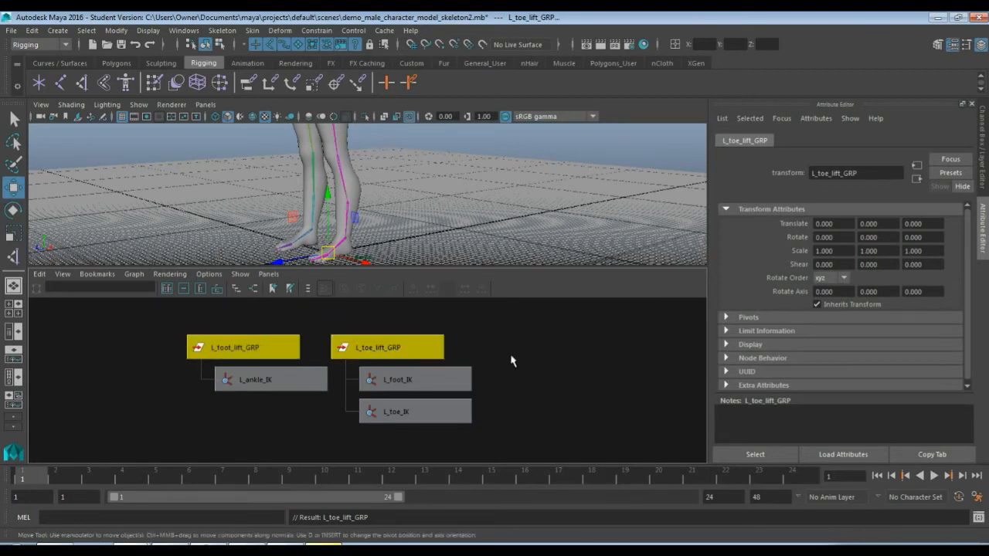
key("ctrl+g")
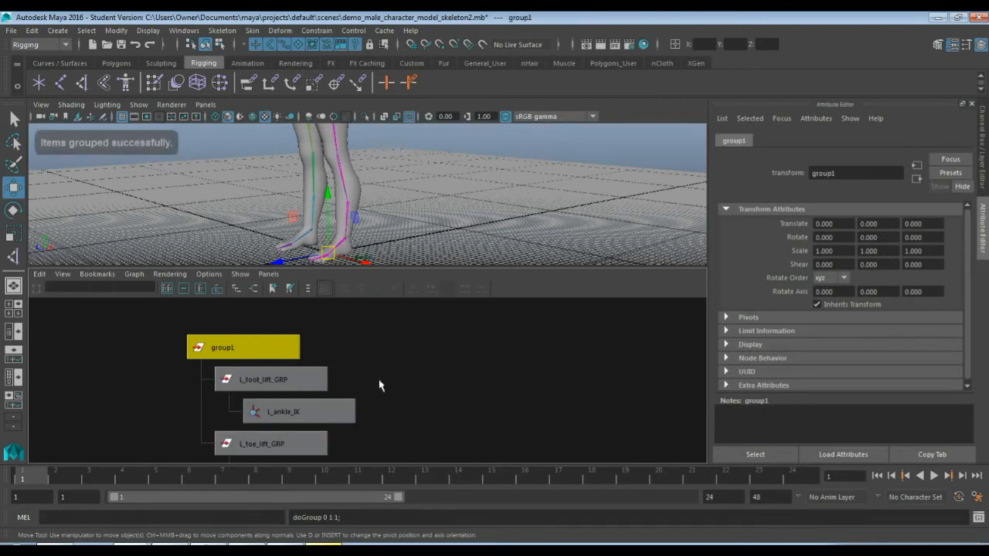
scroll(382, 381, "down", 1)
middle_click_drag(391, 379, 451, 360, "alt")
scroll(435, 360, "down", 1)
scroll(442, 375, "down", 1)
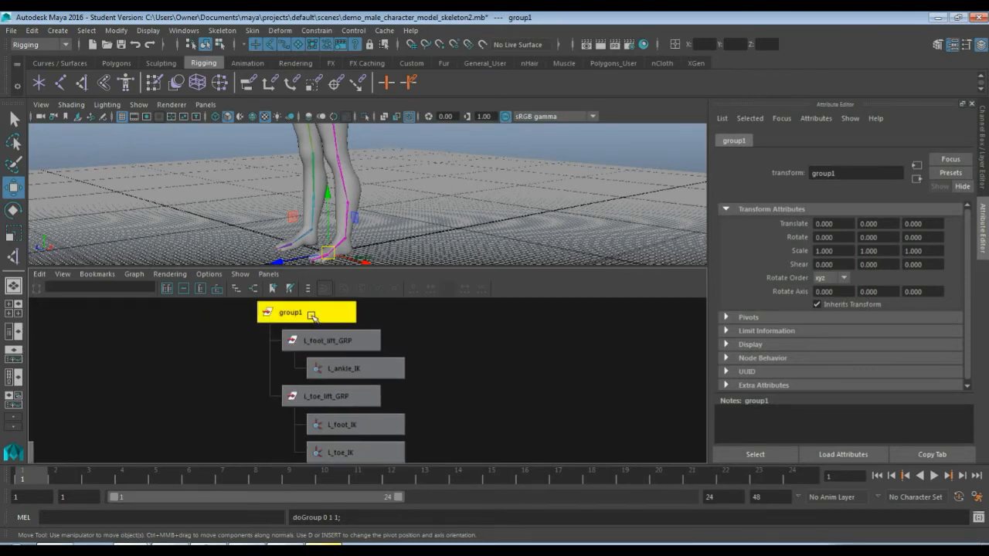
double_click(852, 174)
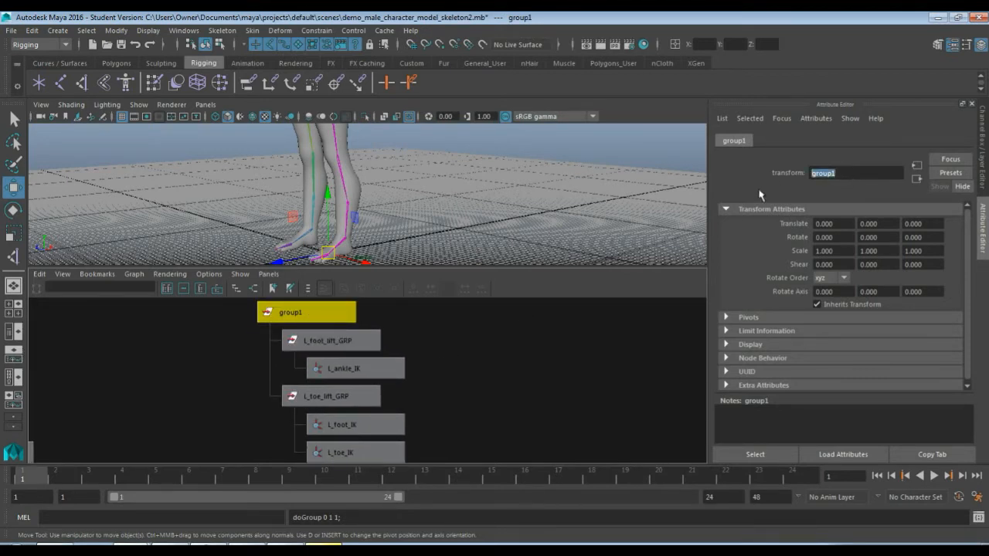
type("L_toe_roll_GRP")
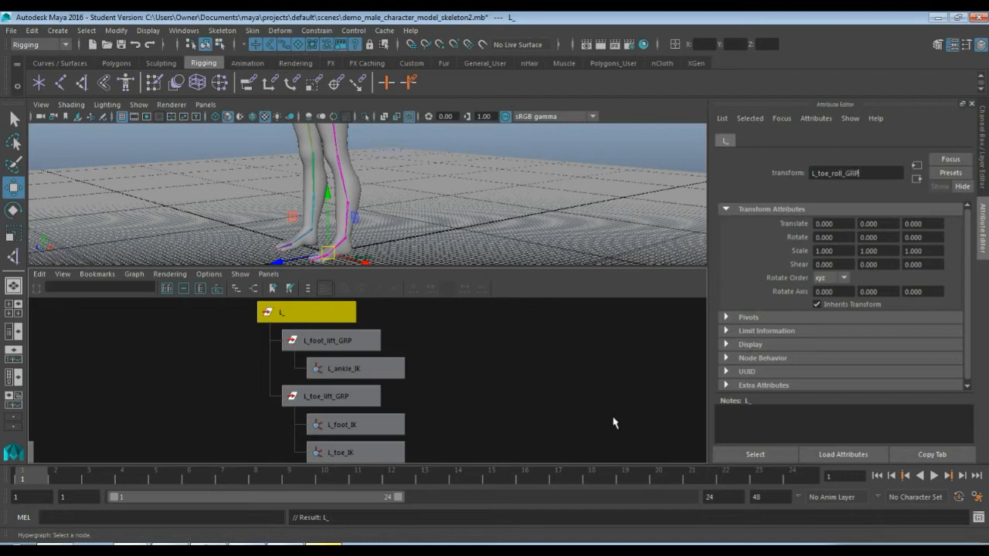
key("Return")
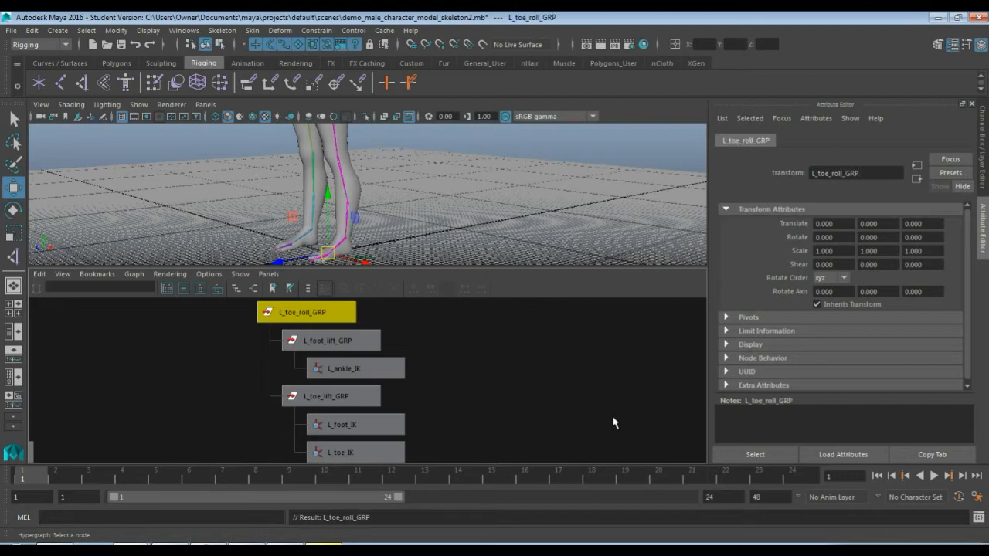
Put L_toe_roll_GRP into another parent group and name it L_ankle_turn_GRP
scroll(453, 386, "down", 2)
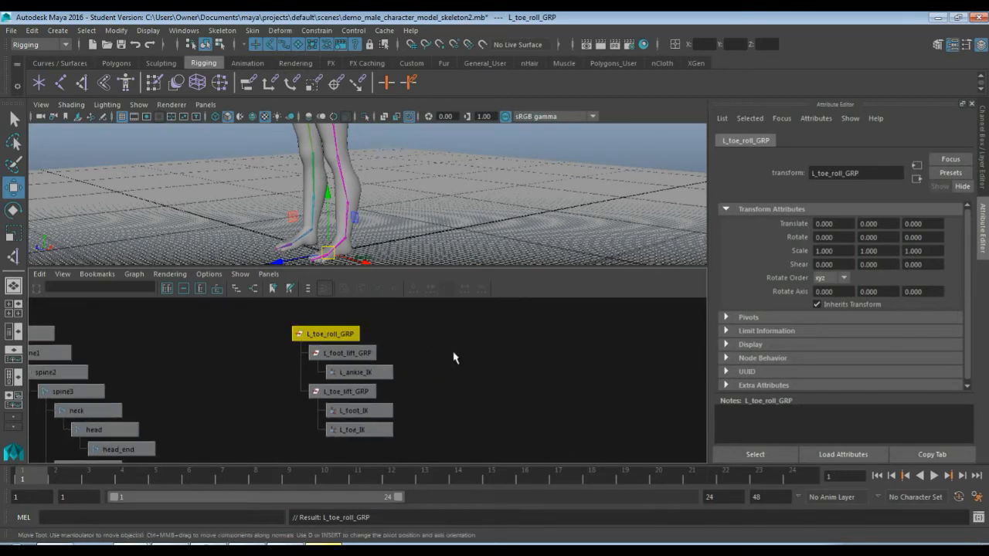
key("ctrl+g")
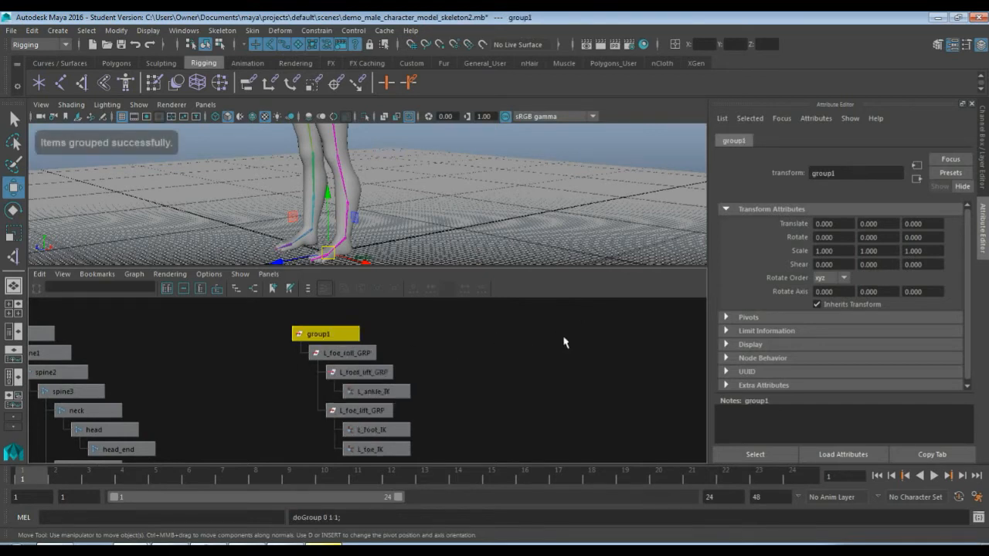
double_click(850, 173)
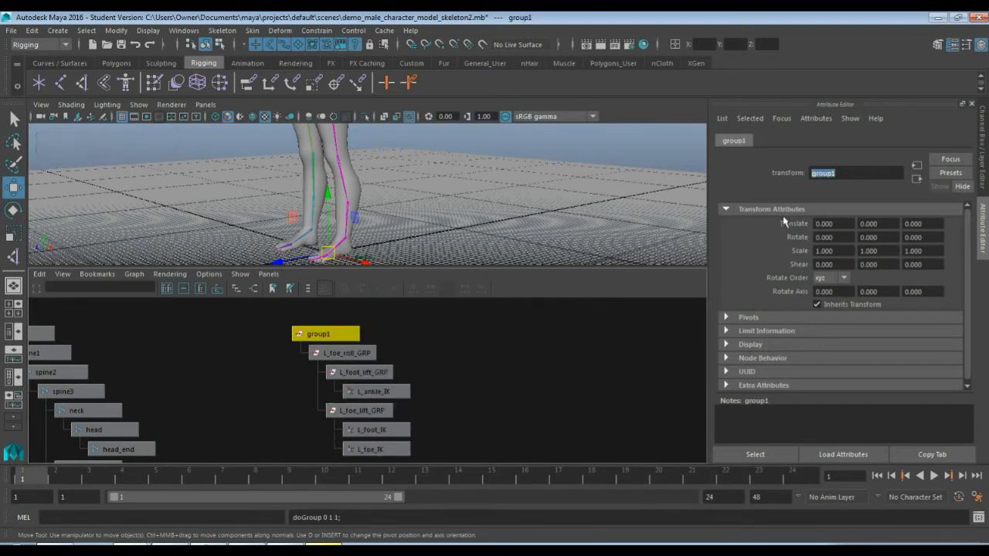
type("L_ankle_turn_GRP")
key("Return")
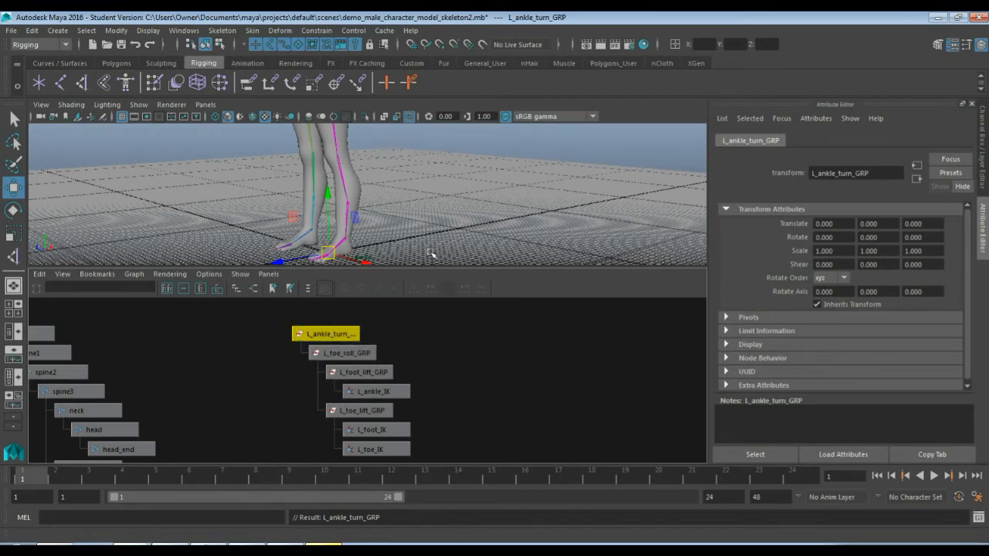
Create a polygon cube in the full-size perspective view and move it about 74 units along X, away from the feet
left_click_drag(432, 252, 431, 255, "alt")
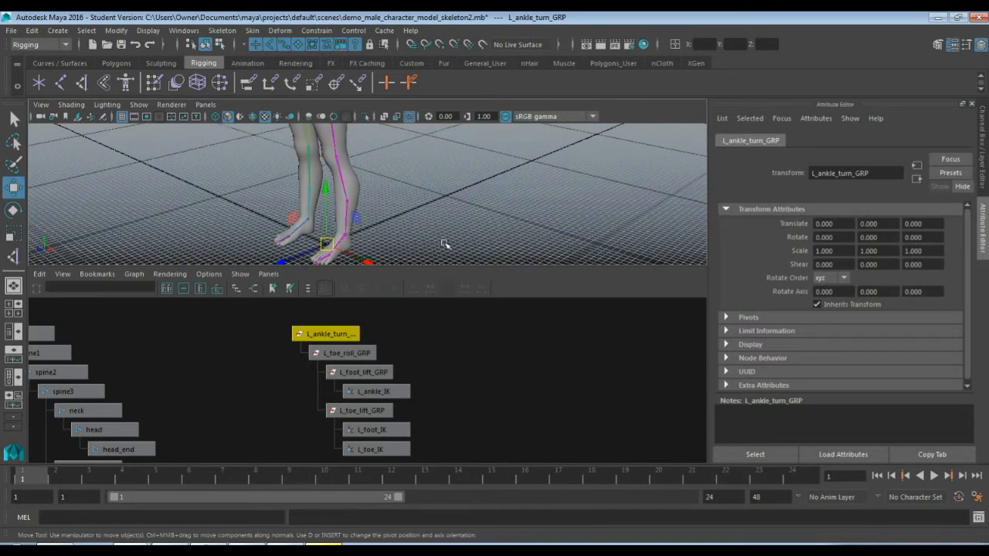
middle_click_drag(459, 390, 459, 377, "alt")
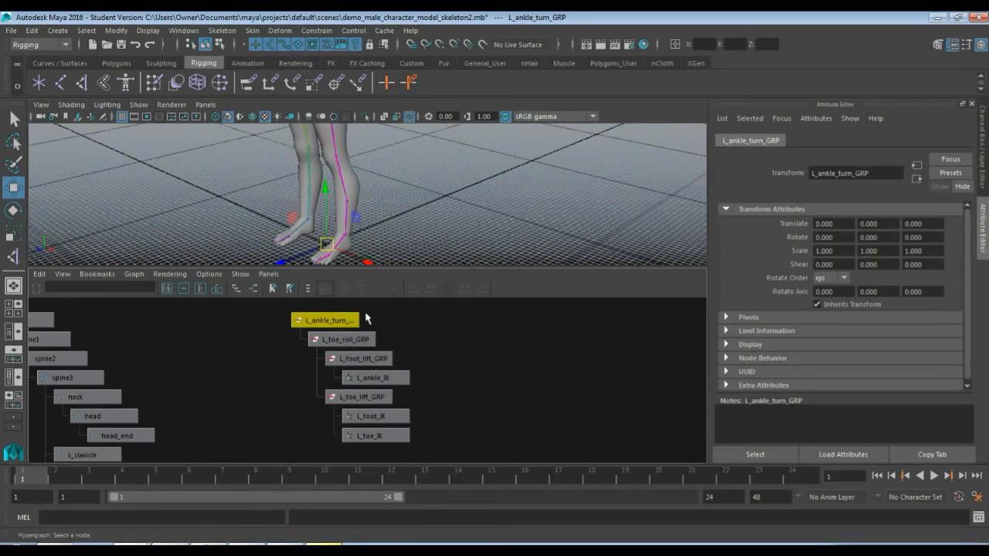
left_click(13, 286)
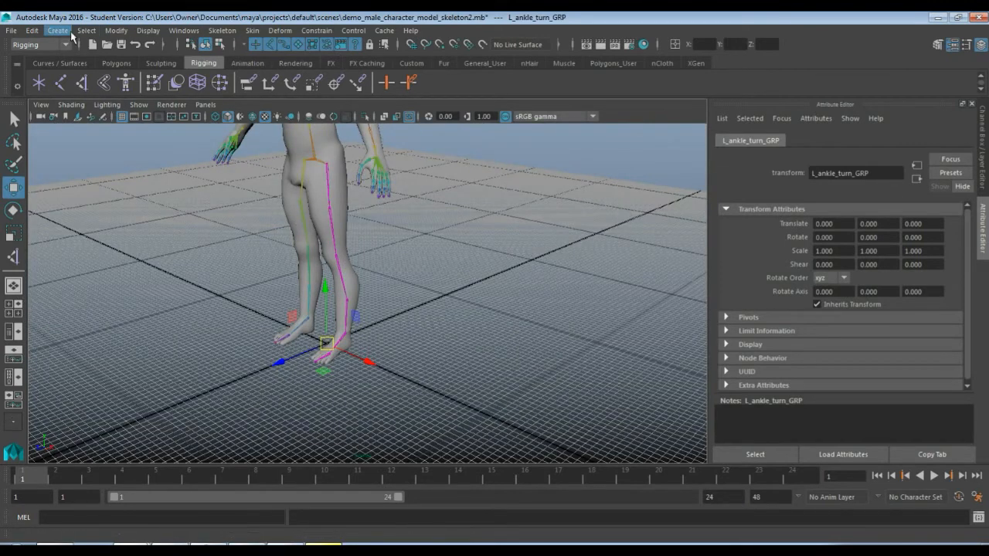
left_click(59, 31)
mouse_move(124, 75)
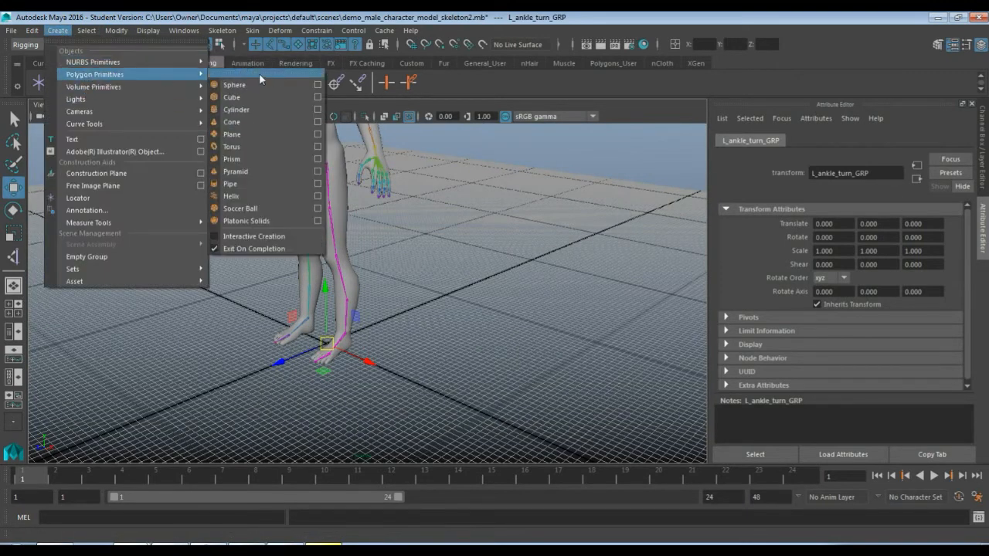
left_click(268, 95)
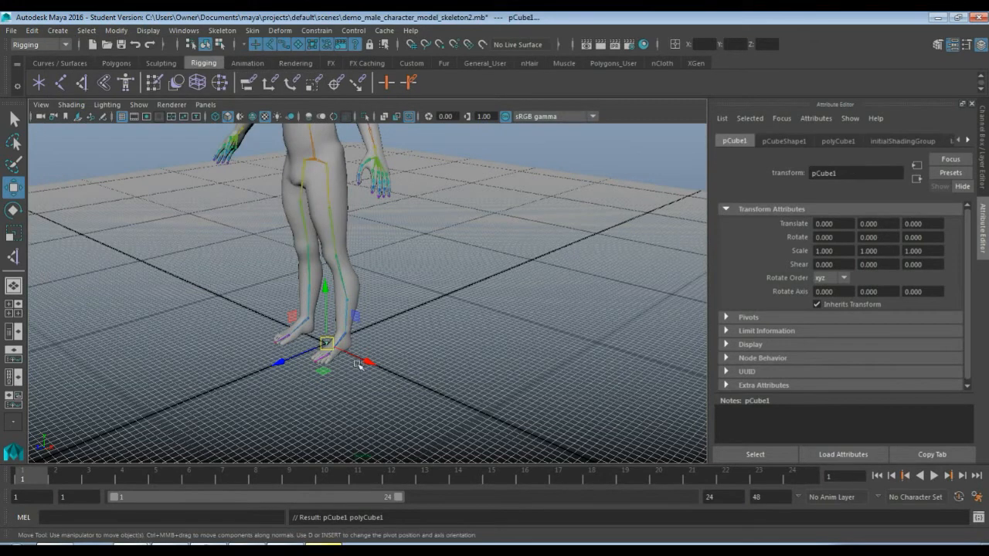
left_click_drag(359, 365, 516, 413)
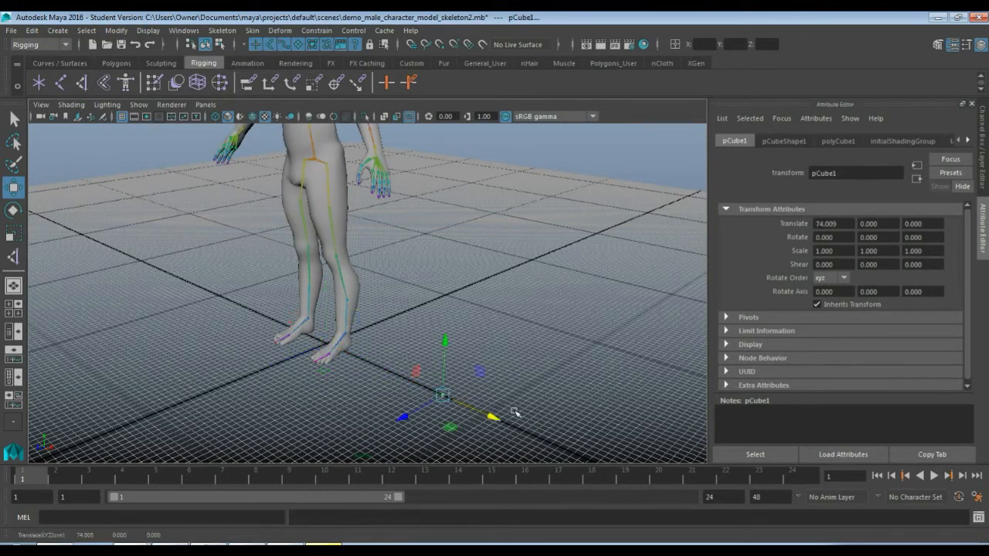
Scale the cube uniformly to about 26.4
key("r")
left_click_drag(445, 398, 528, 395)
middle_click_drag(538, 394, 518, 347, "alt")
right_click_drag(518, 347, 546, 378, "alt")
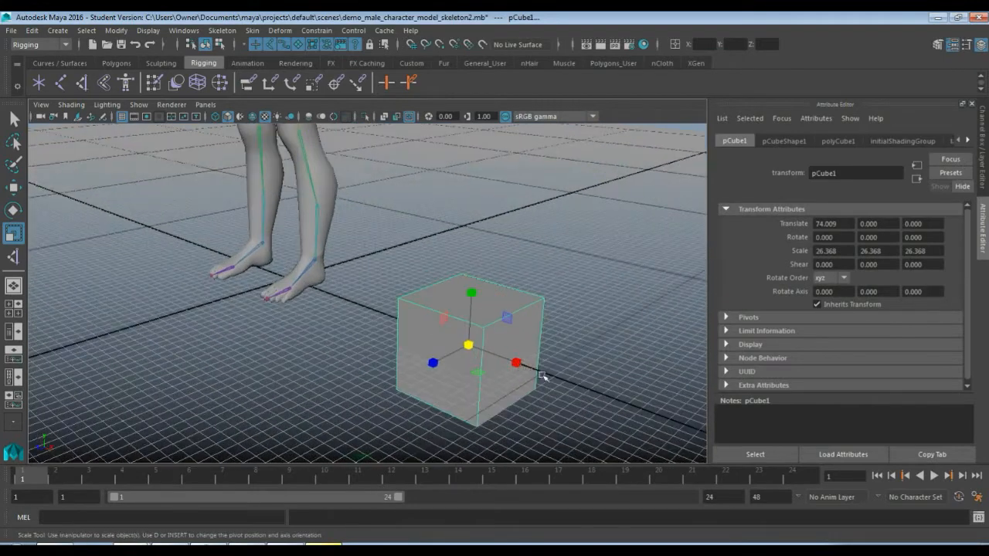
left_click_drag(489, 376, 439, 369, "alt")
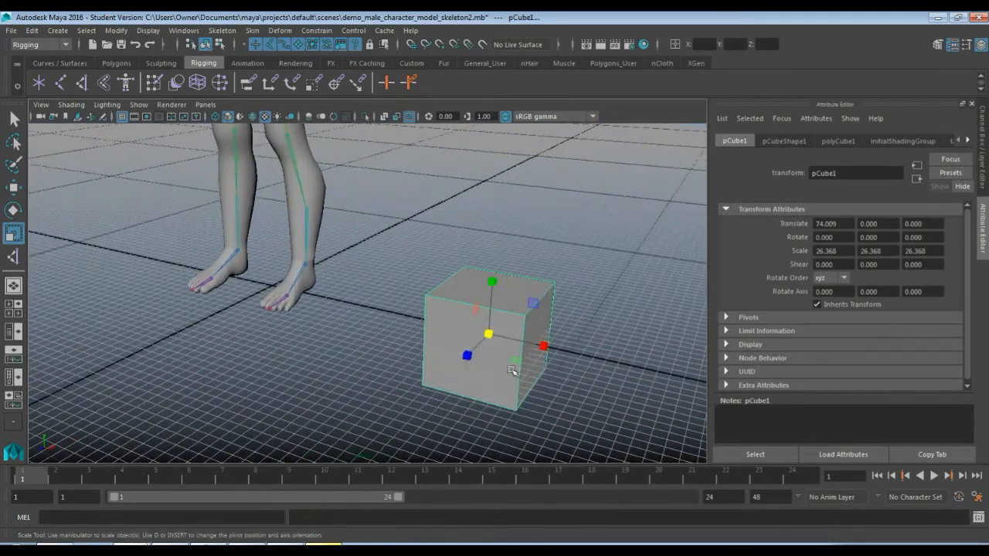
Try moving the cube's pivot about 33 units along negative X, outside the cube, and undo the pivot move
key("w")
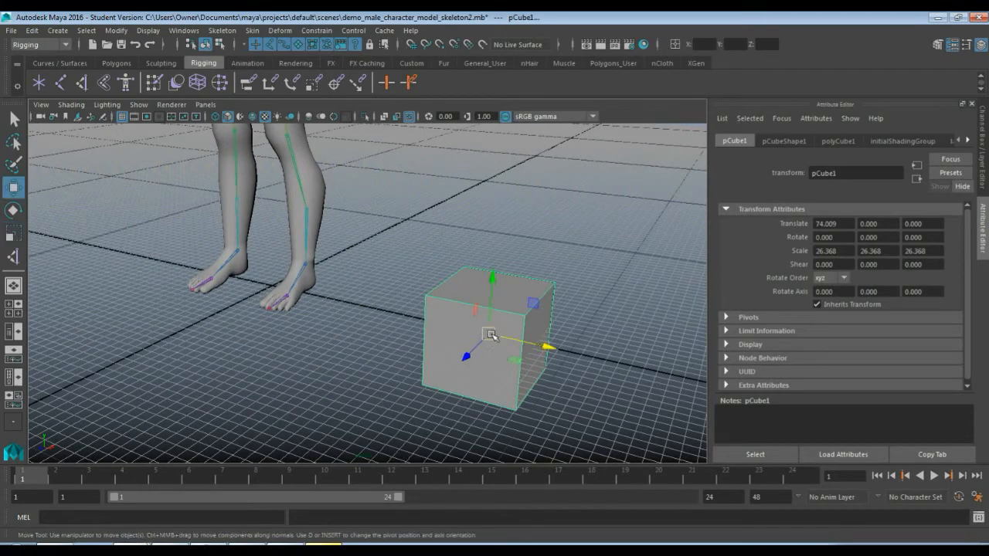
left_click_drag(494, 366, 501, 347, "alt")
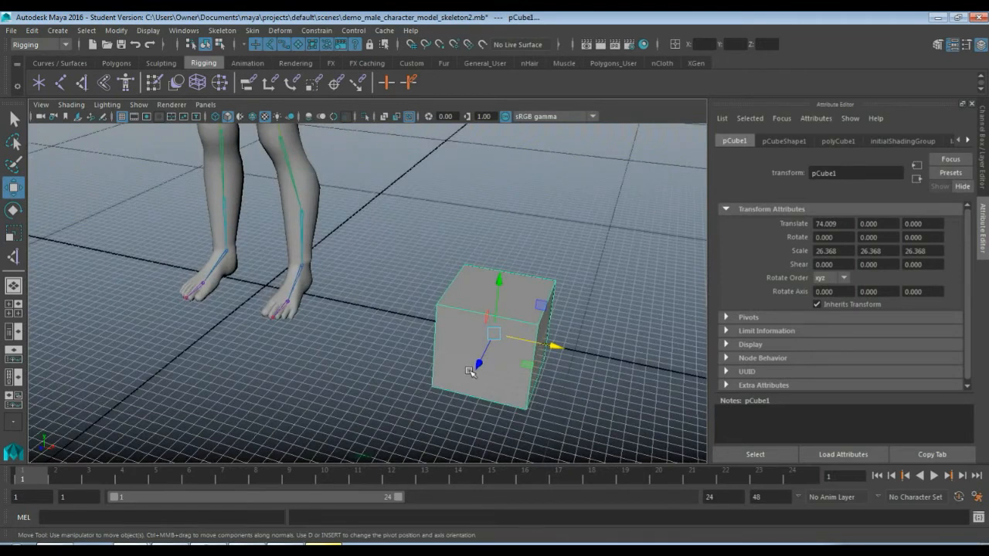
key("d")
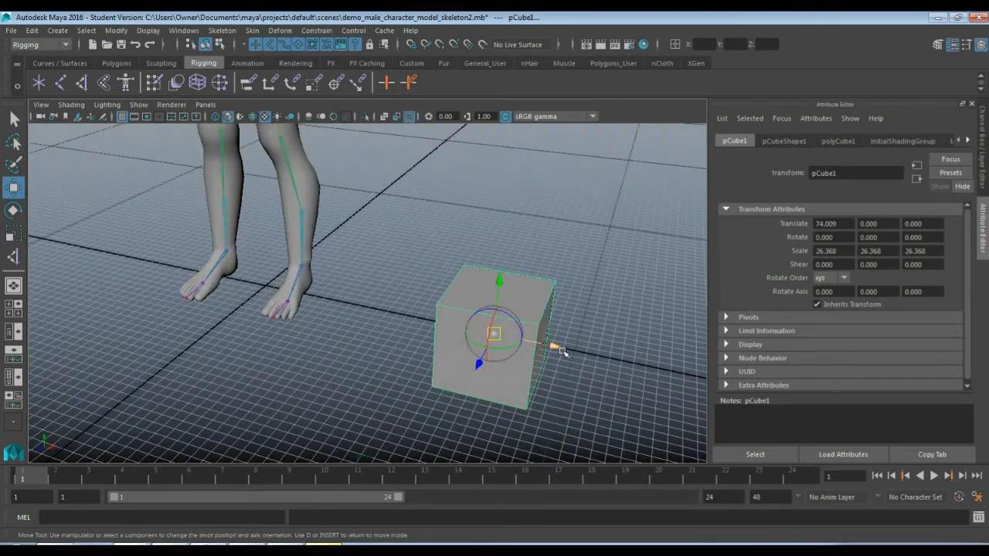
left_click(551, 347)
left_click(508, 342)
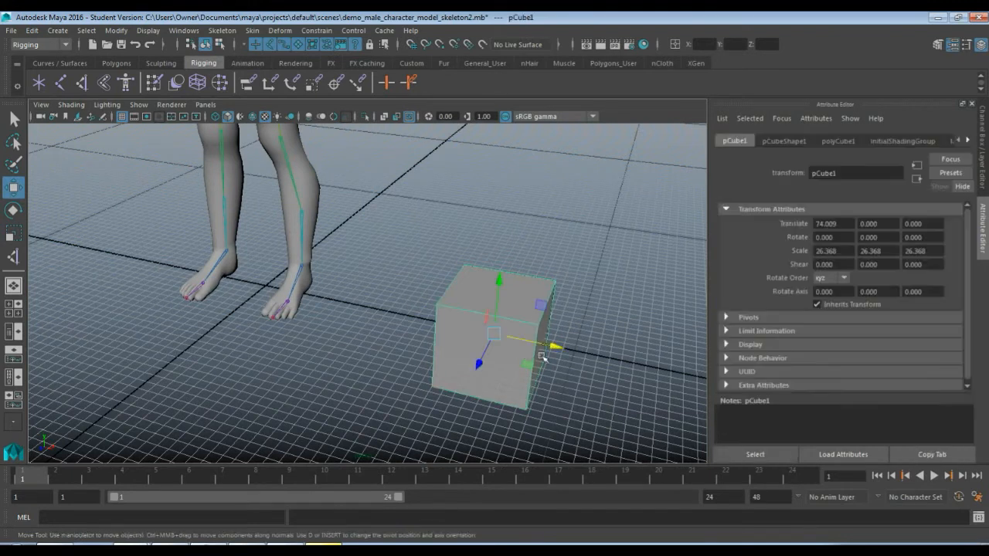
key("d")
left_click_drag(556, 347, 442, 323)
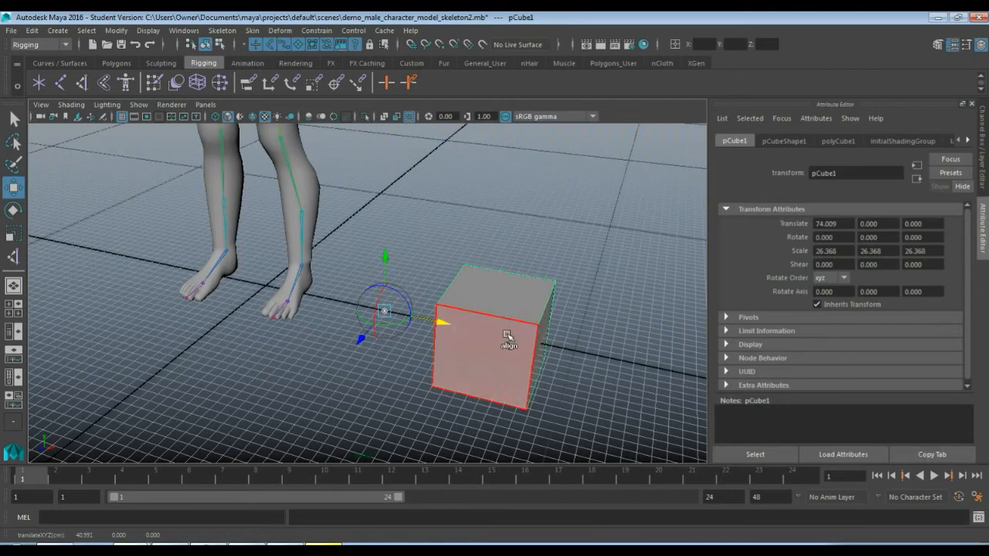
key("ctrl+z")
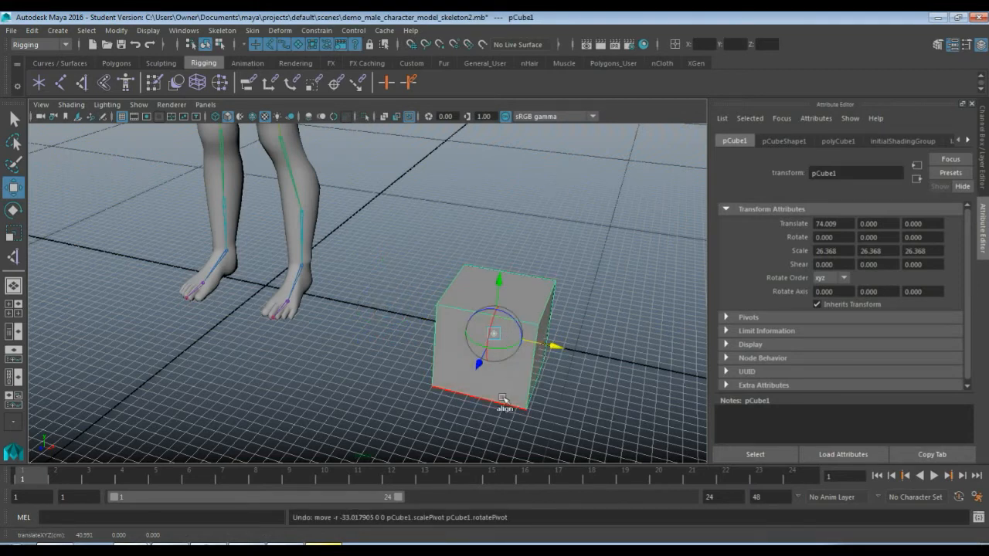
key("Insert")
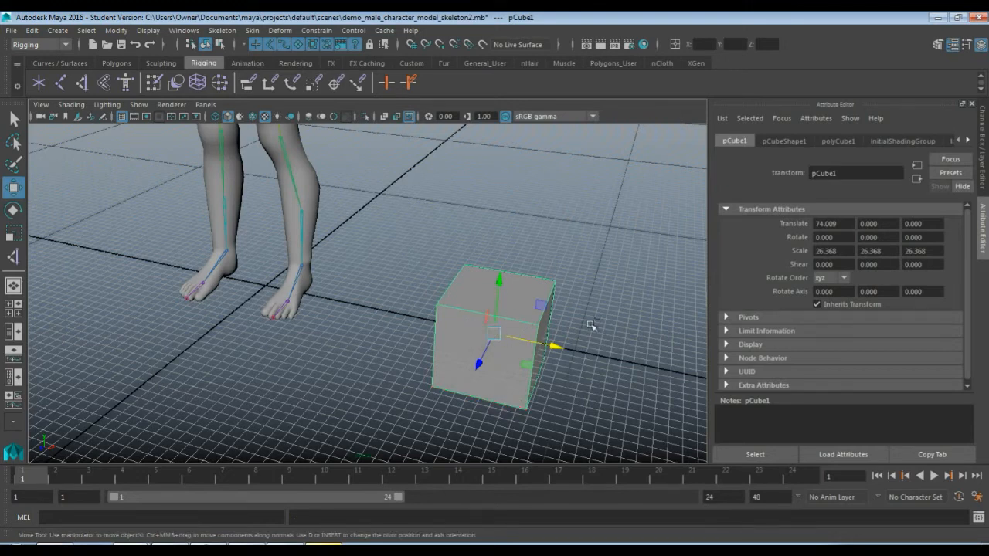
Group the cube and name the group box_group
key("ctrl+g")
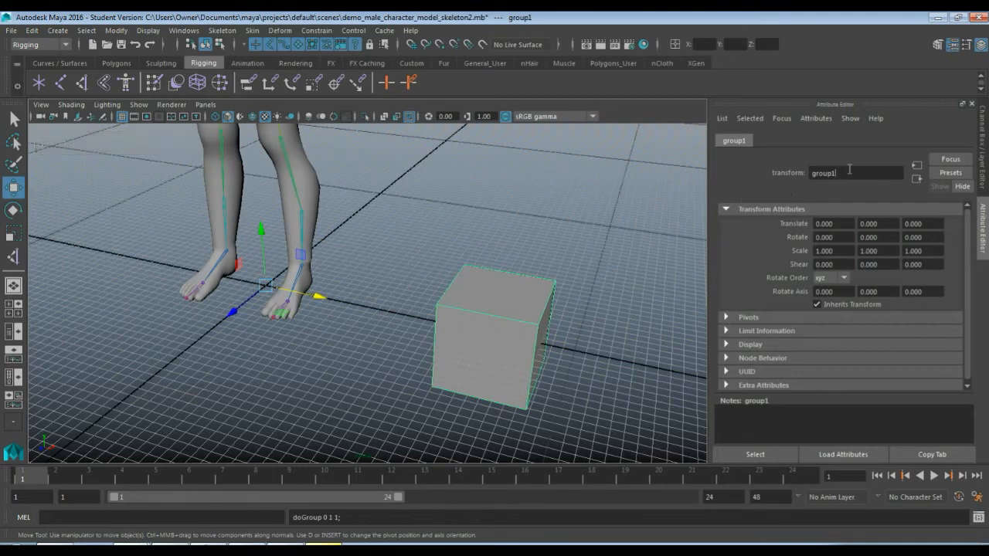
left_click_drag(850, 172, 745, 180)
type("box_")
key("Return")
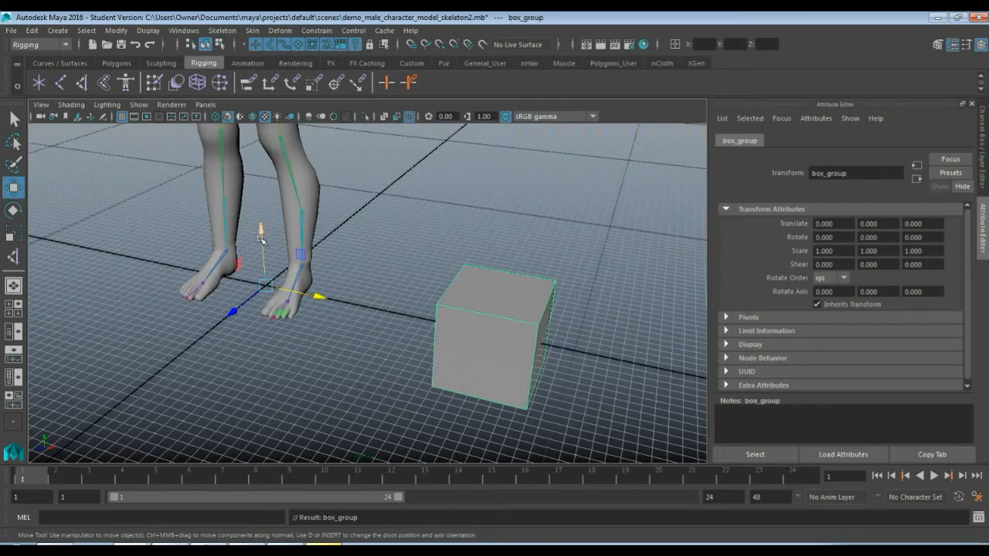
Raise box_group about 19.7 units along Y, and move only the cube inside it closer to the legs
left_click_drag(261, 239, 257, 207)
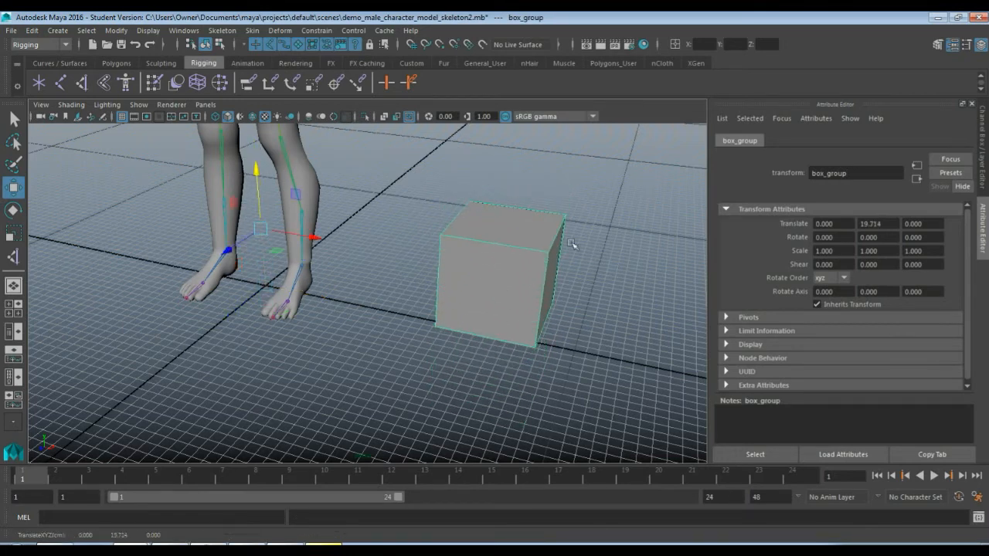
left_click(498, 280)
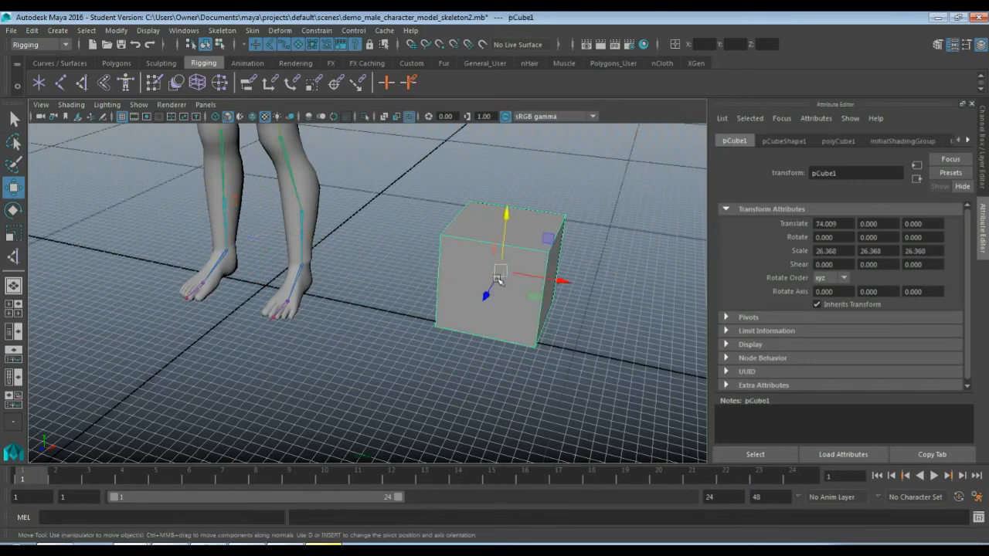
left_click_drag(502, 270, 392, 223)
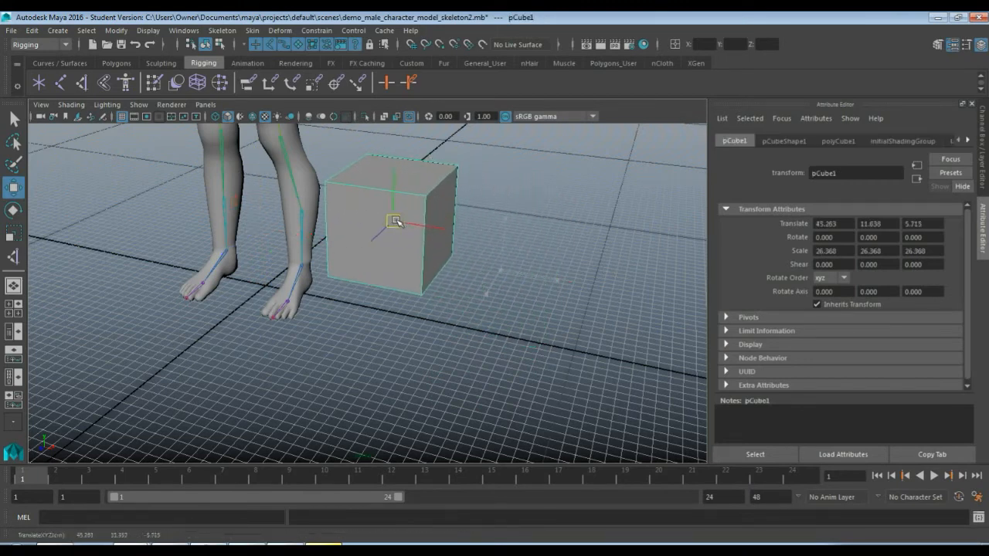
Move box_group to about 45.0, 11.0, -14.5 and rotate it about -31.5 degrees around Y
left_click(248, 232)
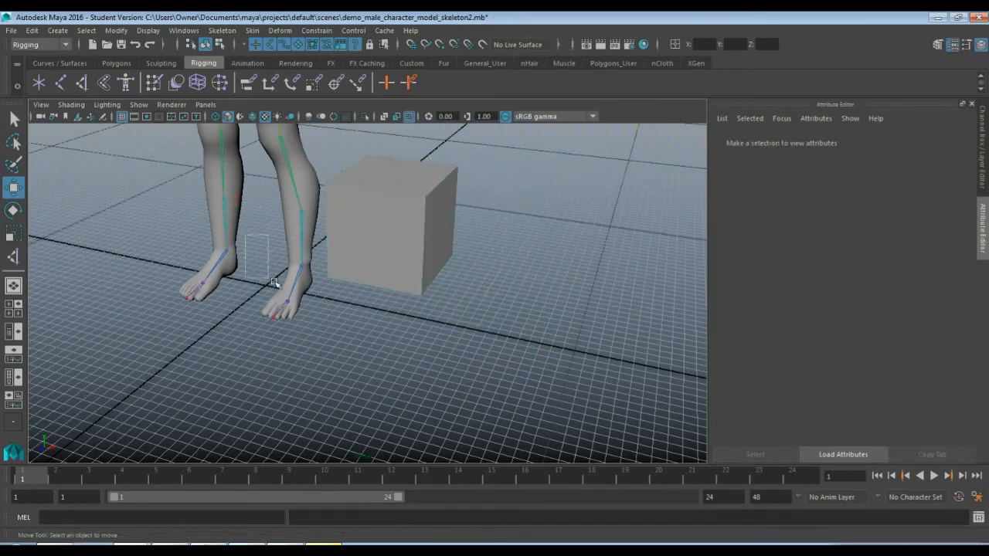
left_click(400, 267)
key("Up")
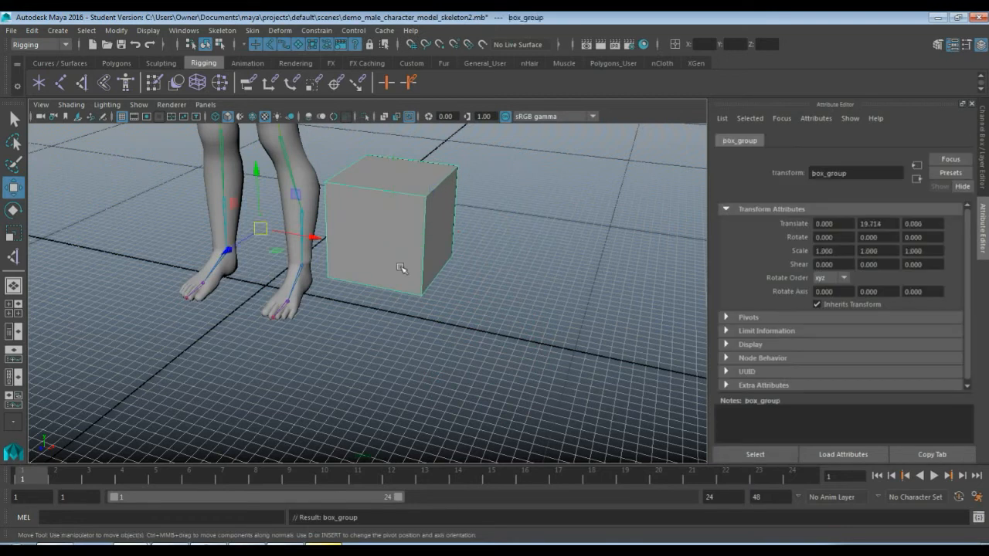
left_click_drag(260, 229, 566, 236)
key("e")
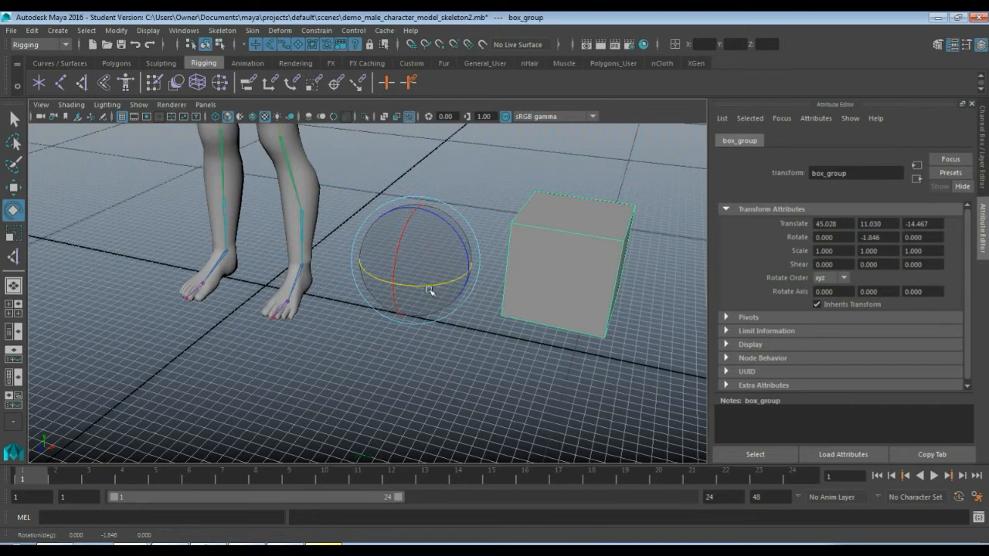
mouse_move(430, 291)
left_mouse_down()
mouse_move(399, 285)
mouse_move(419, 302)
left_mouse_up()
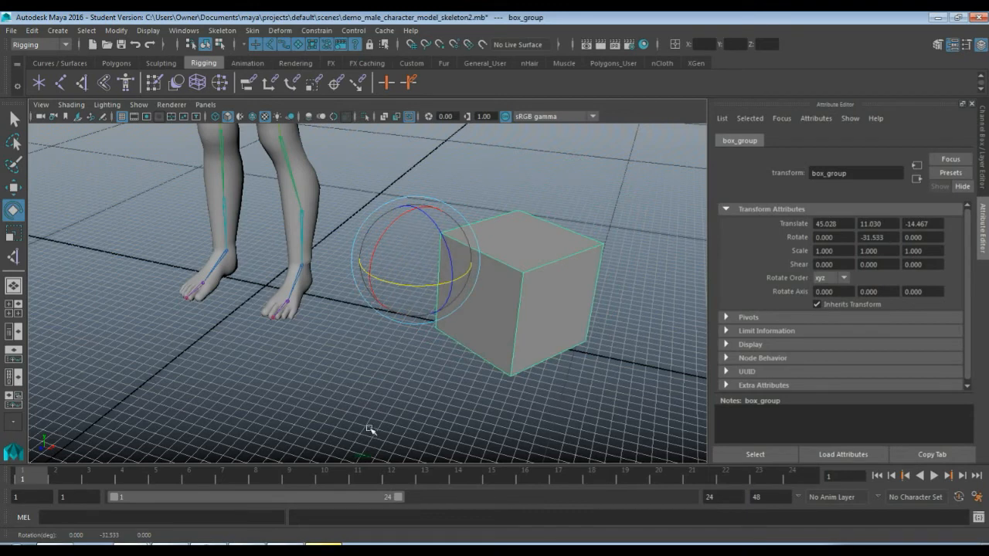
Delete box_group together with the demonstration cube
key("Delete")
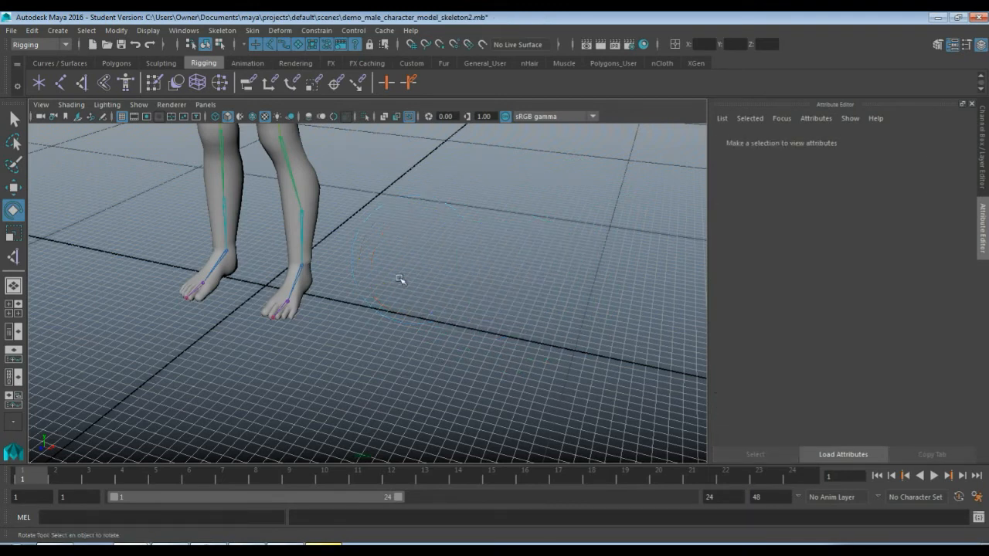
scroll(370, 279, "up", 3)
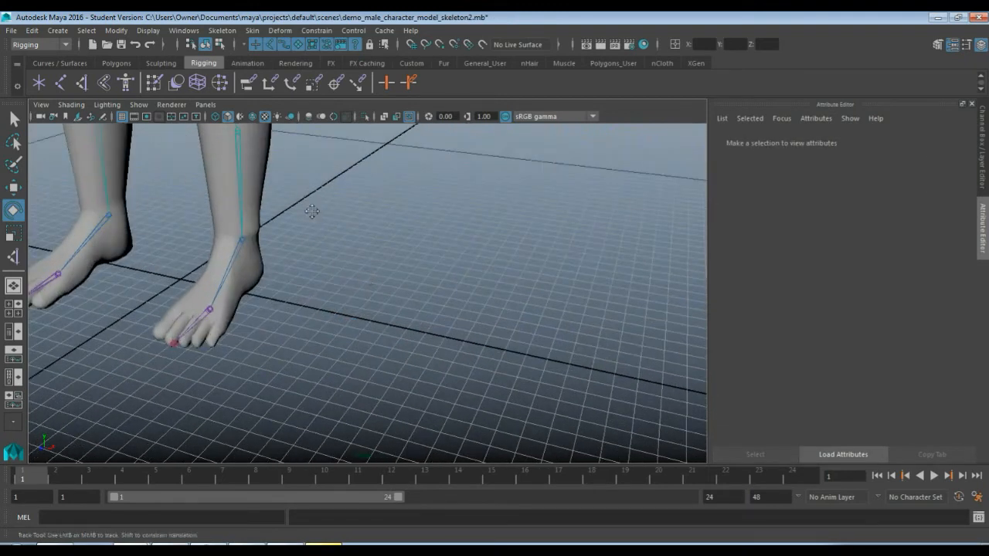
middle_click_drag(313, 211, 429, 262, "alt")
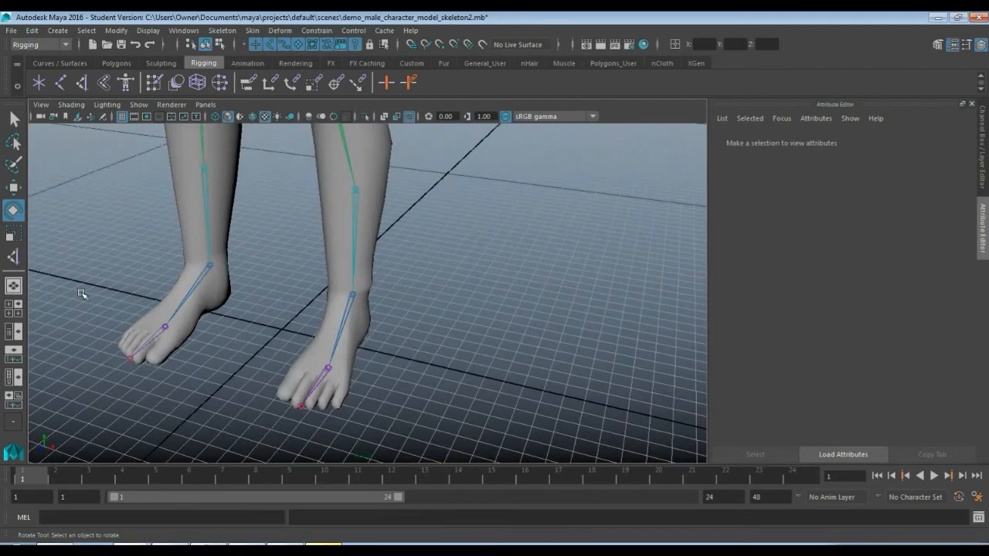
Show the Hypergraph Hierarchy below the perspective view and locate L_ankle_IK within the left foot's group hierarchy
left_click(11, 362)
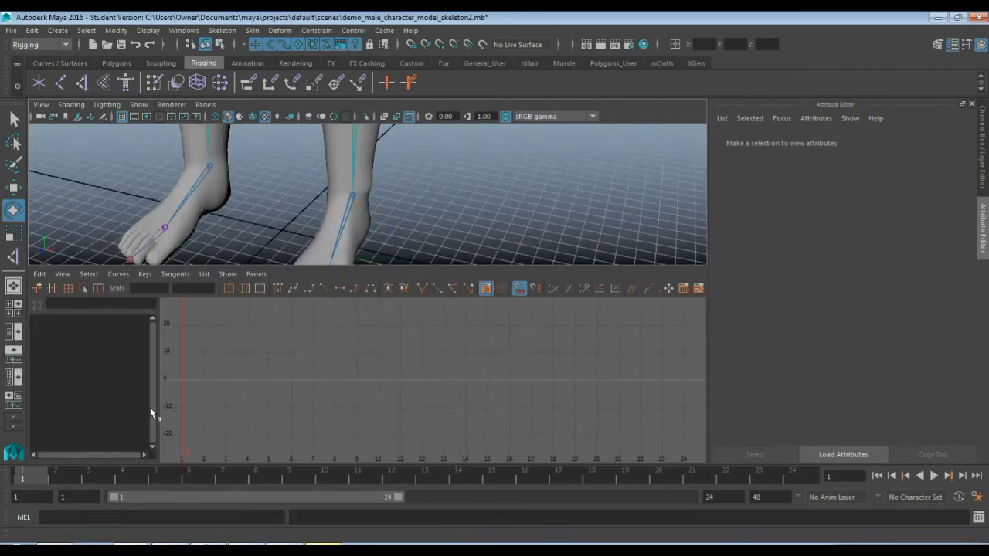
right_click(15, 430)
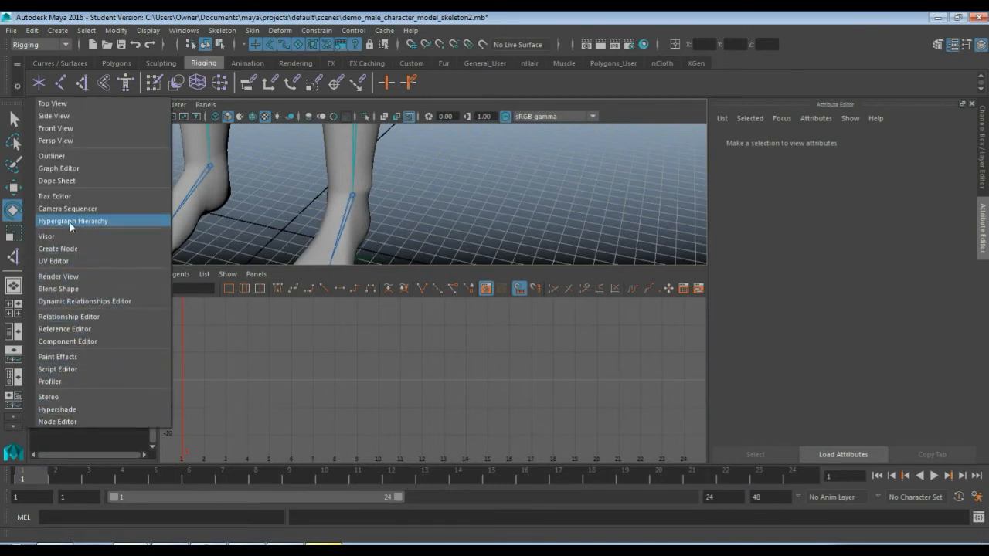
left_click(110, 221)
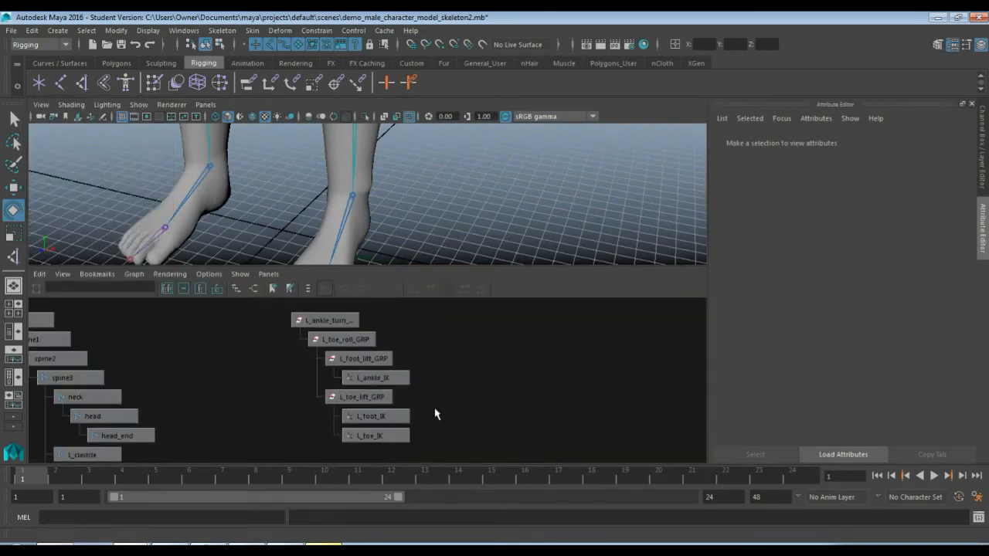
left_click(352, 198)
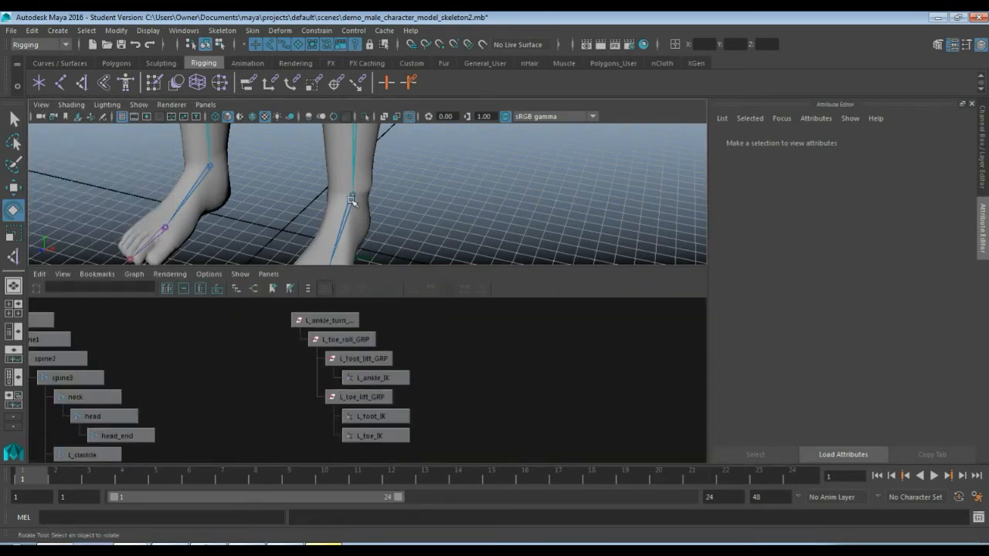
key("f")
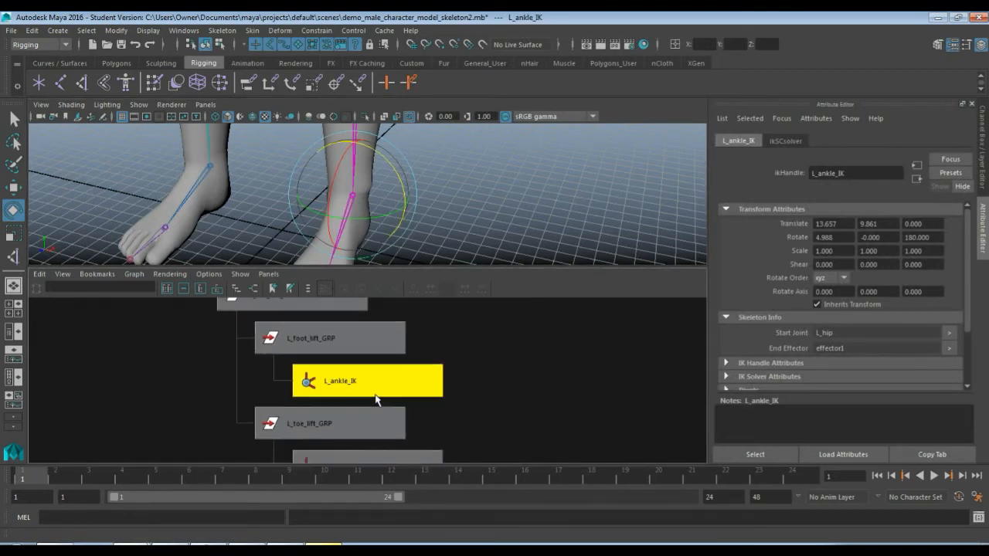
left_click(446, 377)
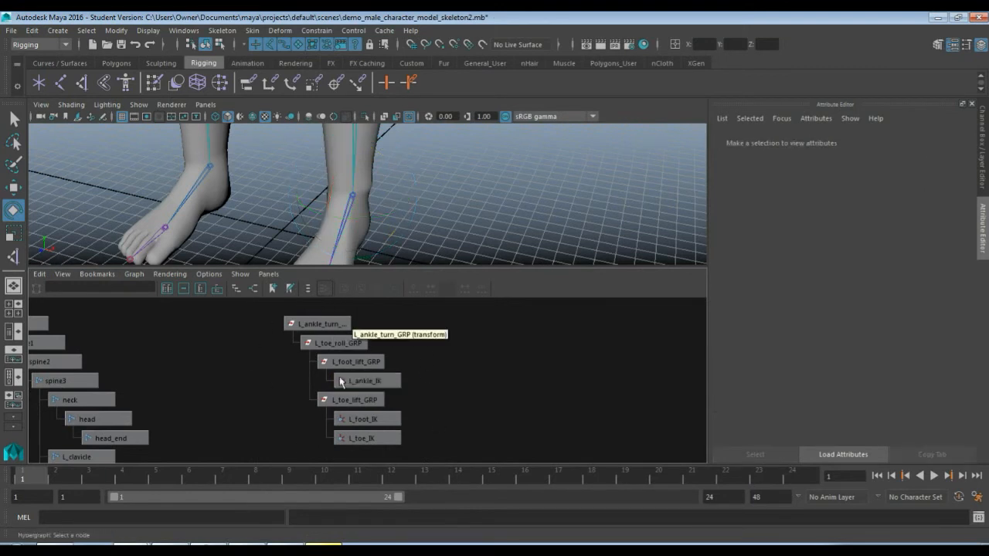
Examine the pivots and nesting of L_ankle_turn_GRP, L_toe_roll_GRP, L_foot_lift_GRP and L_toe_lift_GRP by selecting the groups one after another
left_click(326, 325)
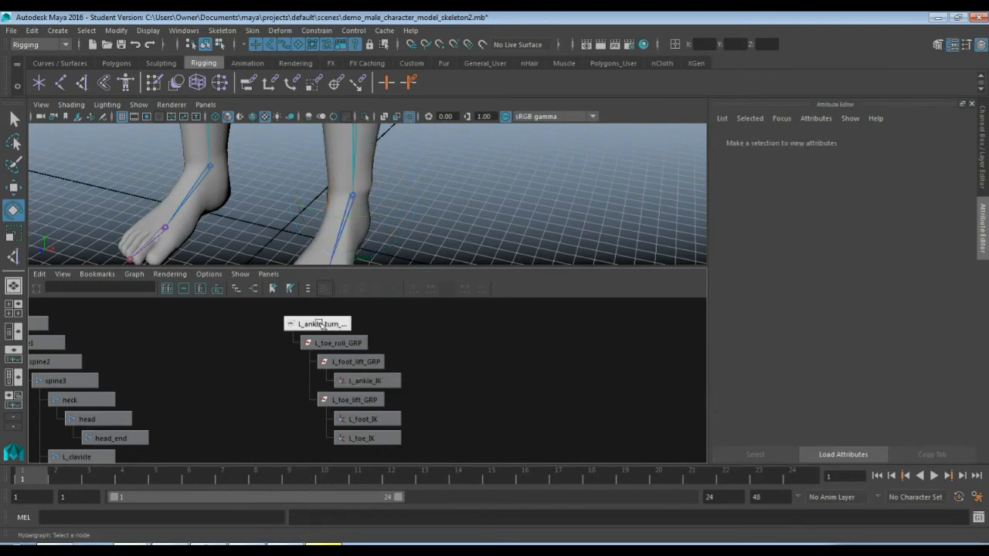
left_click(357, 344)
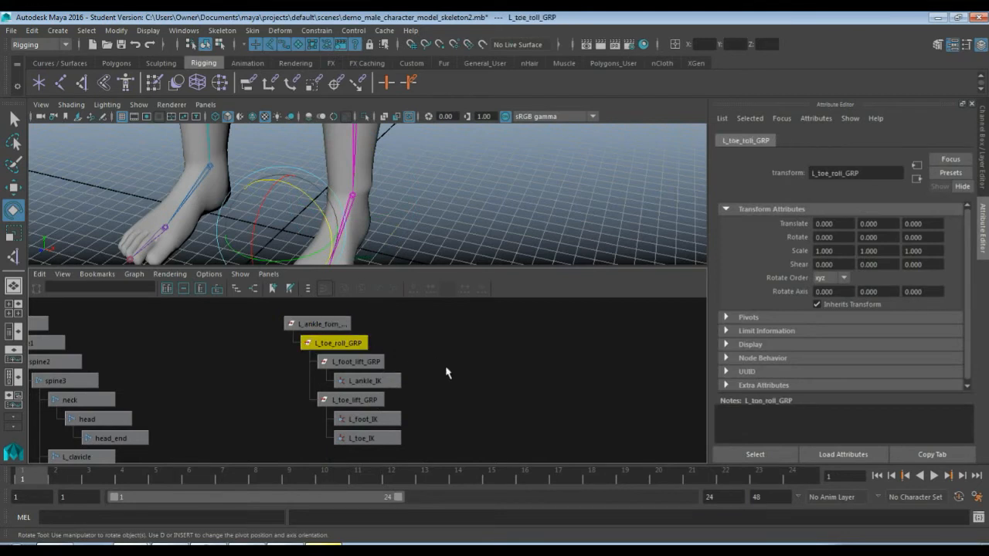
left_click(357, 363)
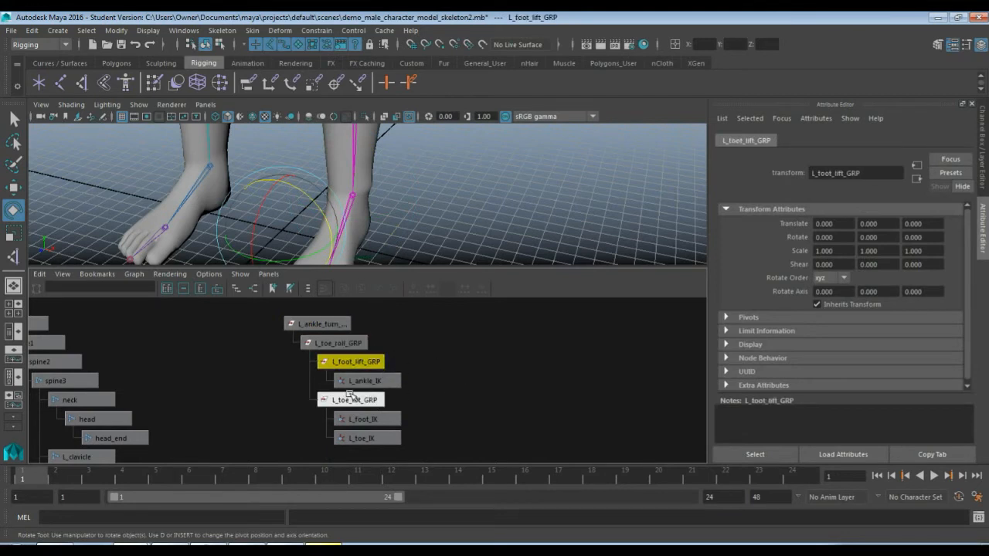
left_click(352, 399)
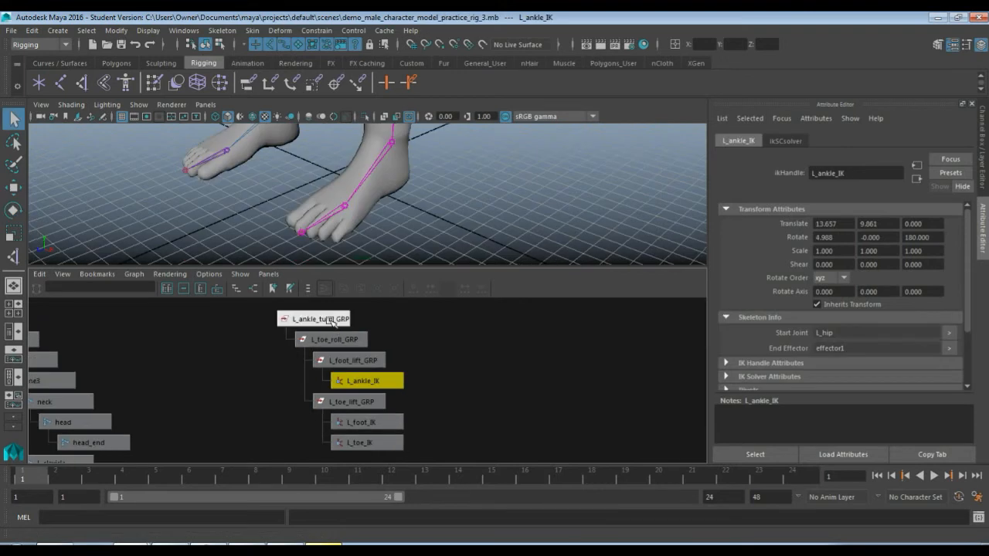
left_click(316, 319)
left_click(331, 341)
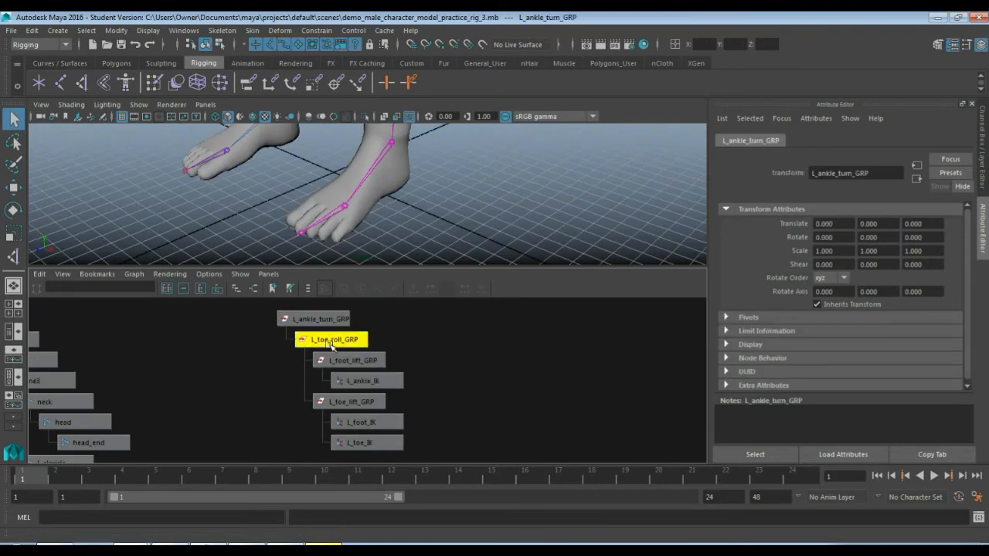
left_click(340, 360)
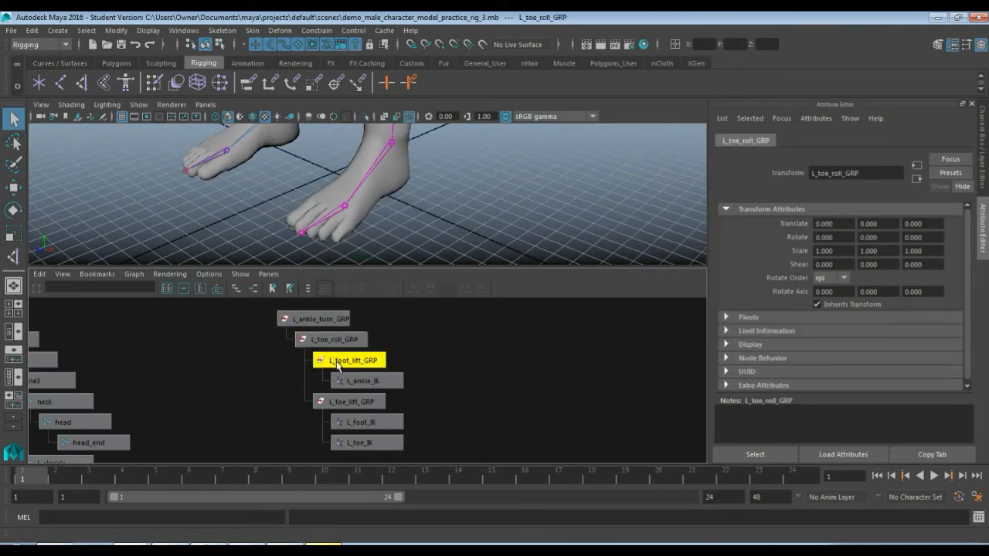
Move the pivot of L_ankle_turn_GRP onto the left ankle joint, snapped exactly to the joint
left_click(301, 320)
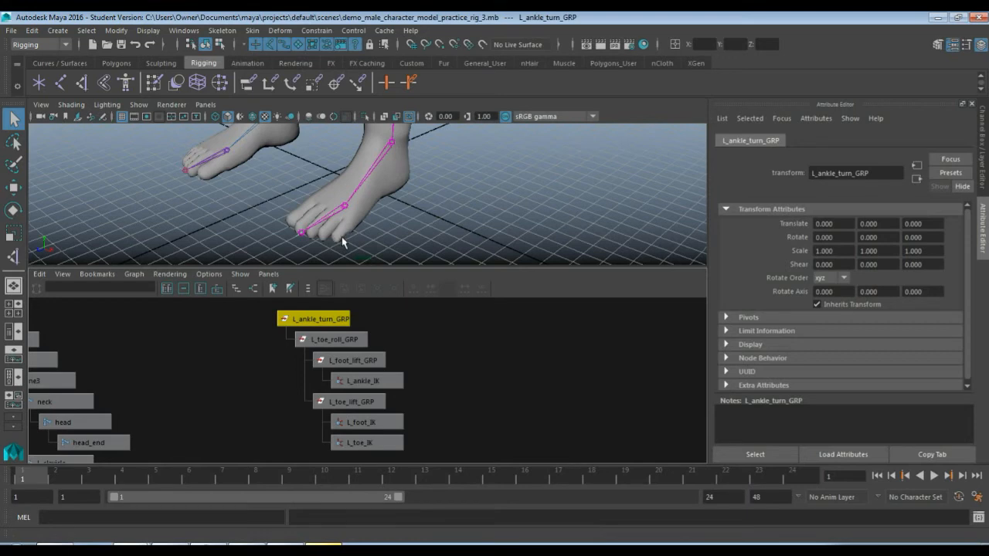
key("w")
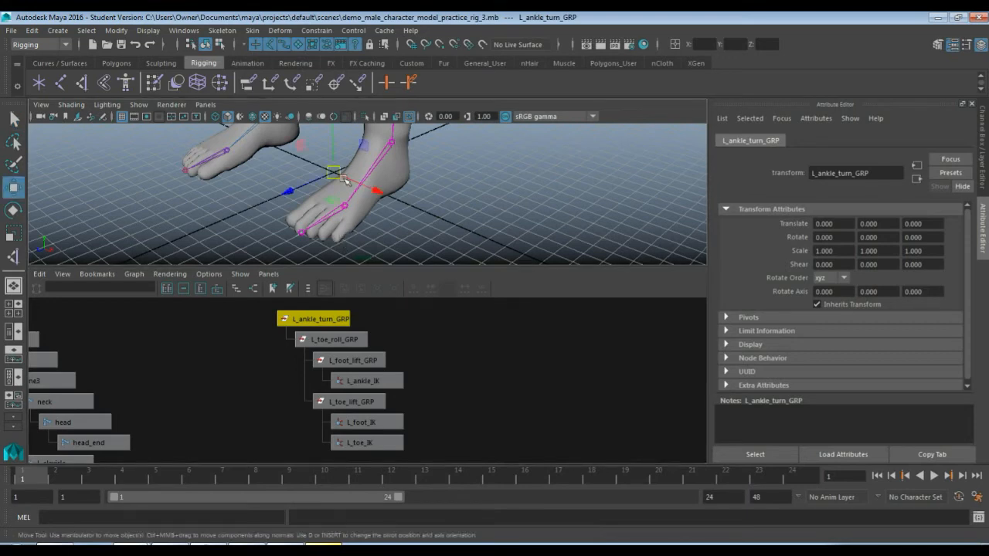
left_click_drag(258, 216, 308, 176, "alt")
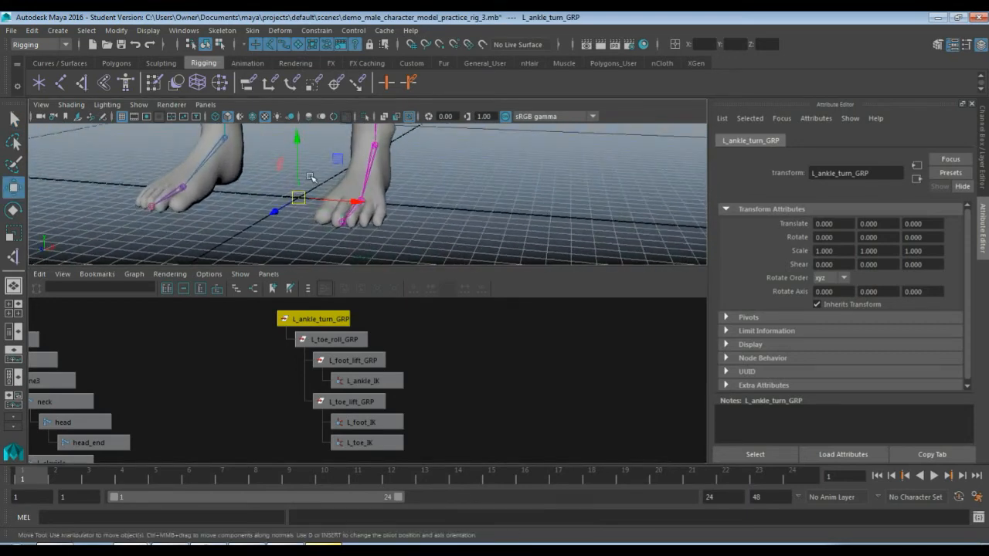
left_click_drag(414, 198, 384, 201, "alt")
middle_click_drag(397, 183, 410, 223, "alt")
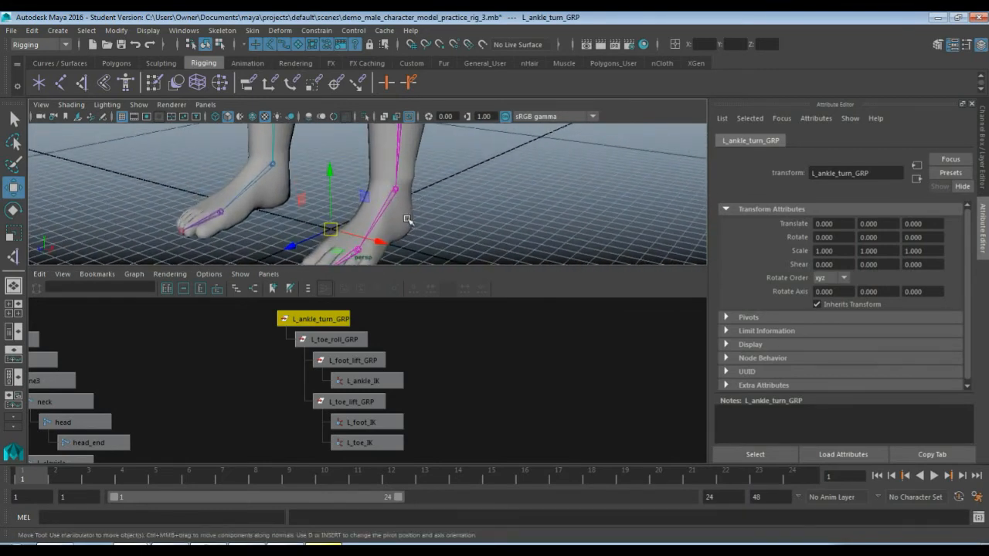
key("d")
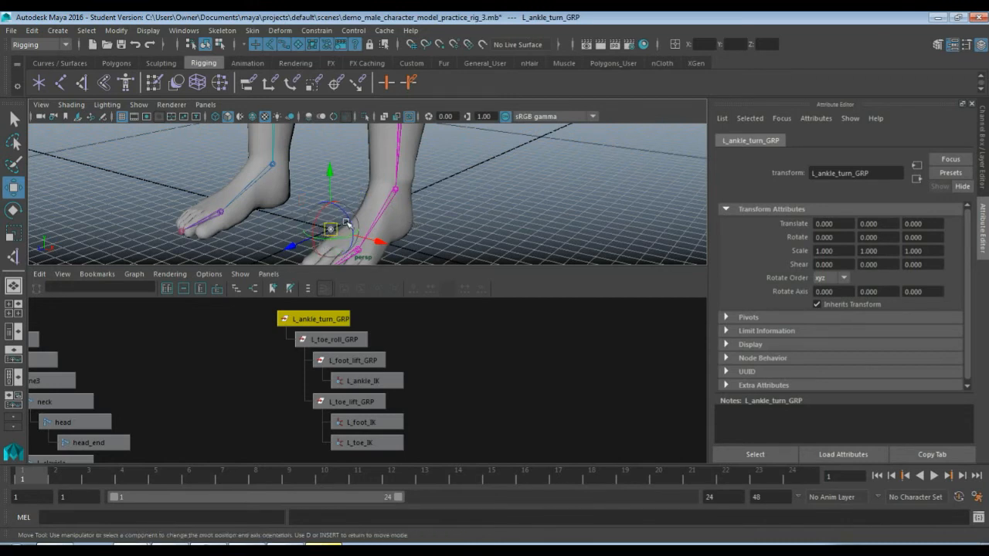
key("v")
left_click_drag(330, 229, 395, 191)
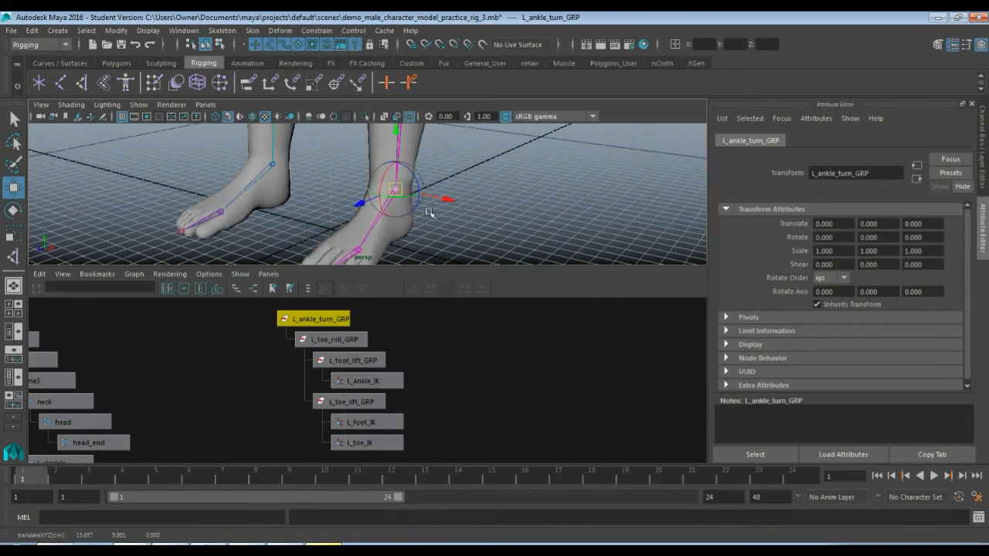
scroll(449, 229, "up", 5)
left_click_drag(600, 205, 573, 183, "alt")
scroll(503, 224, "down", 6)
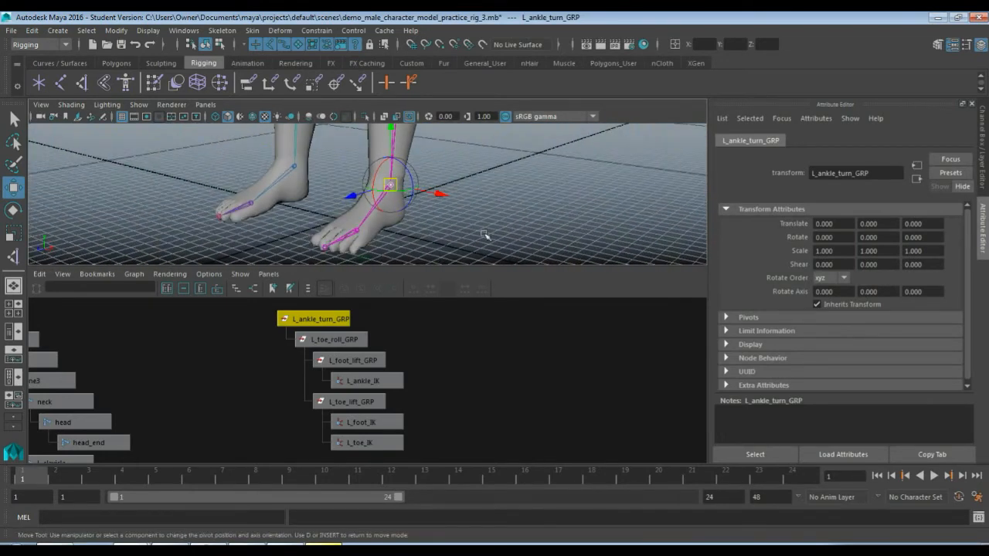
Snap the pivot of L_toe_roll_GRP to the joint at the tip of the left toes
left_click_drag(472, 237, 500, 188, "alt")
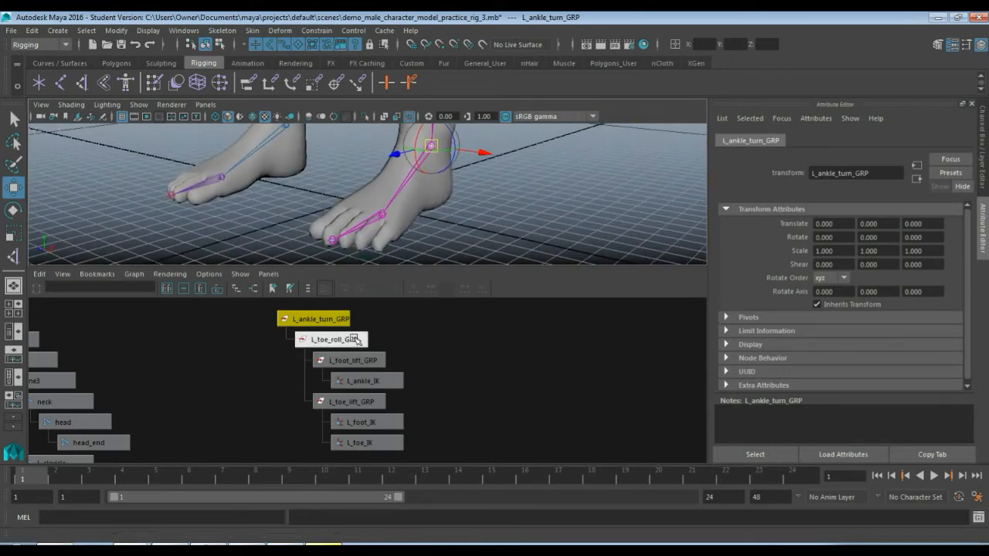
left_click(356, 340)
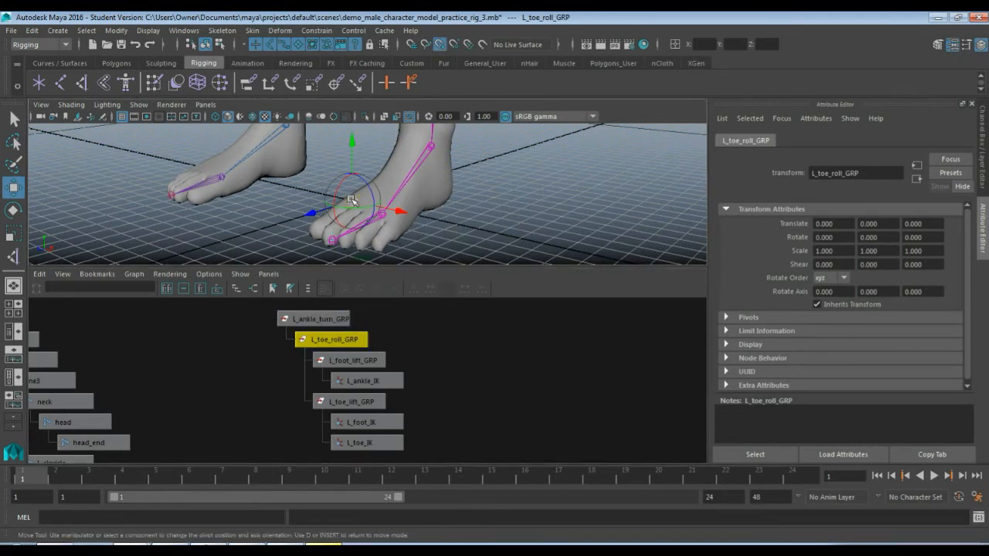
left_click_drag(355, 203, 333, 242)
middle_click_drag(416, 235, 437, 206, "alt")
mouse_move(437, 206)
left_mouse_down("alt")
mouse_move(567, 250)
mouse_move(556, 219)
mouse_move(465, 169)
mouse_move(446, 222)
left_mouse_up("alt")
scroll(463, 191, "down", 4)
middle_click_drag(450, 202, 435, 214, "alt")
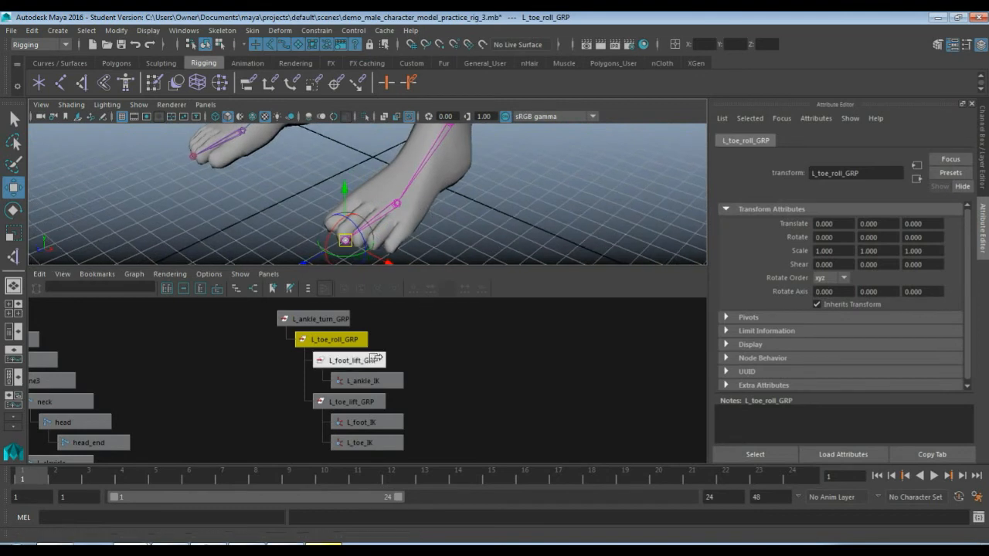
Snap the pivot of L_foot_lift_GRP to the left foot's ball joint, correcting its placement from a close front view
left_click(355, 361)
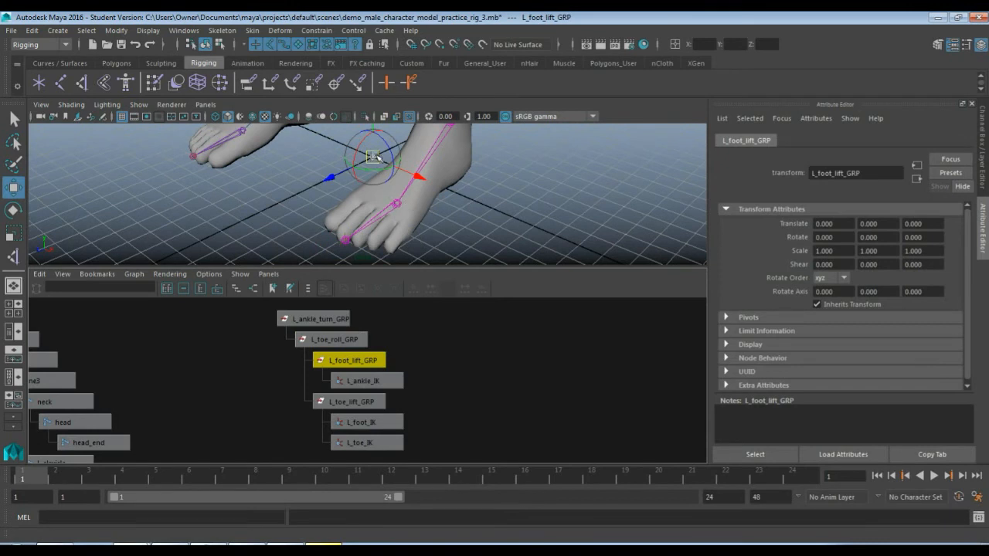
key("d")
key("v")
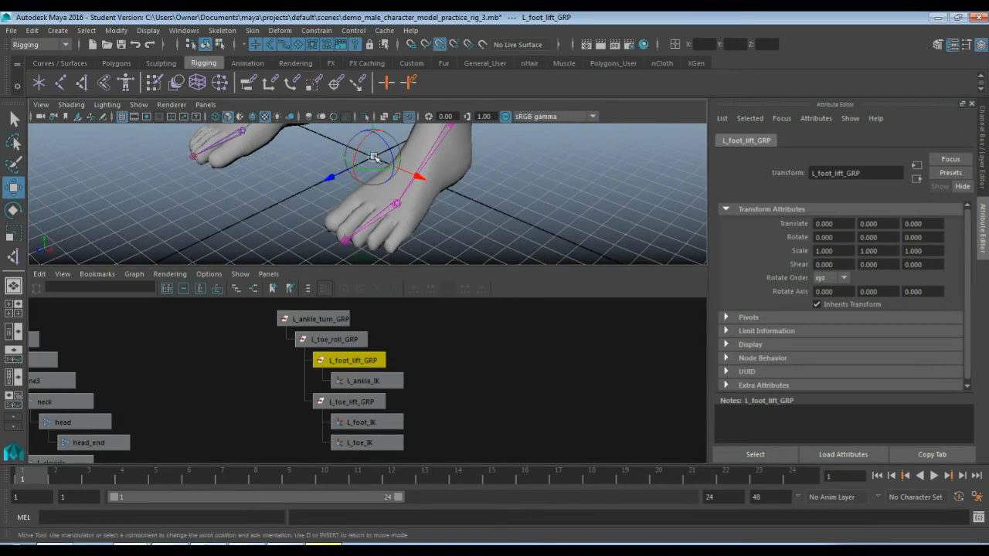
left_click_drag(374, 157, 393, 208)
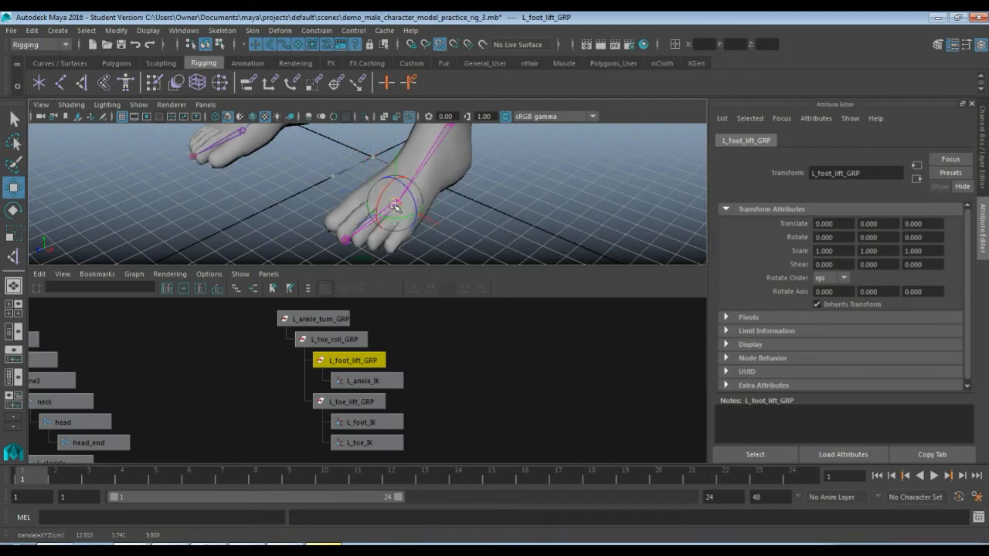
scroll(463, 226, "up", 4)
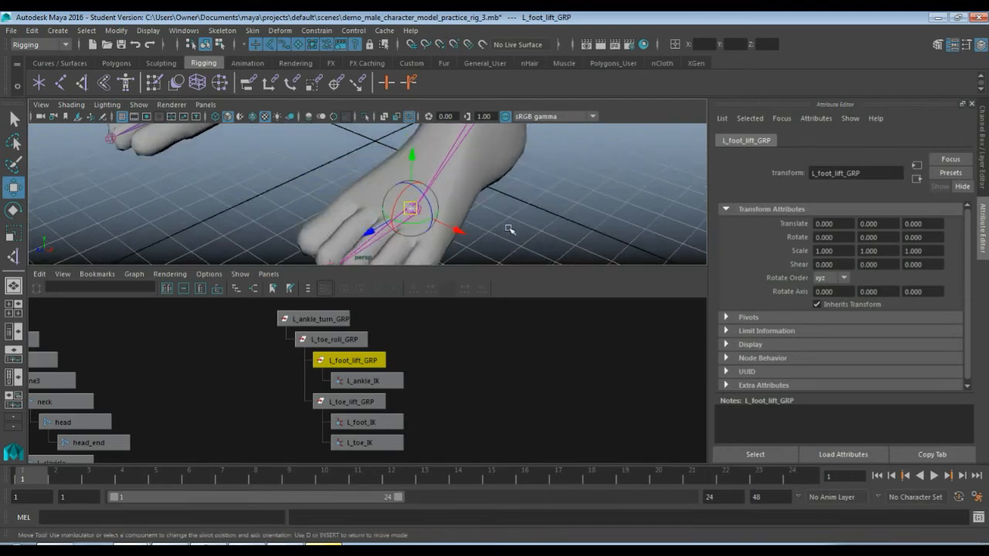
middle_click_drag(566, 216, 567, 211, "alt")
mouse_move(566, 211)
left_mouse_down("alt")
mouse_move(521, 187)
mouse_move(530, 204)
mouse_move(552, 205)
mouse_move(633, 150)
mouse_move(563, 198)
left_mouse_up("alt")
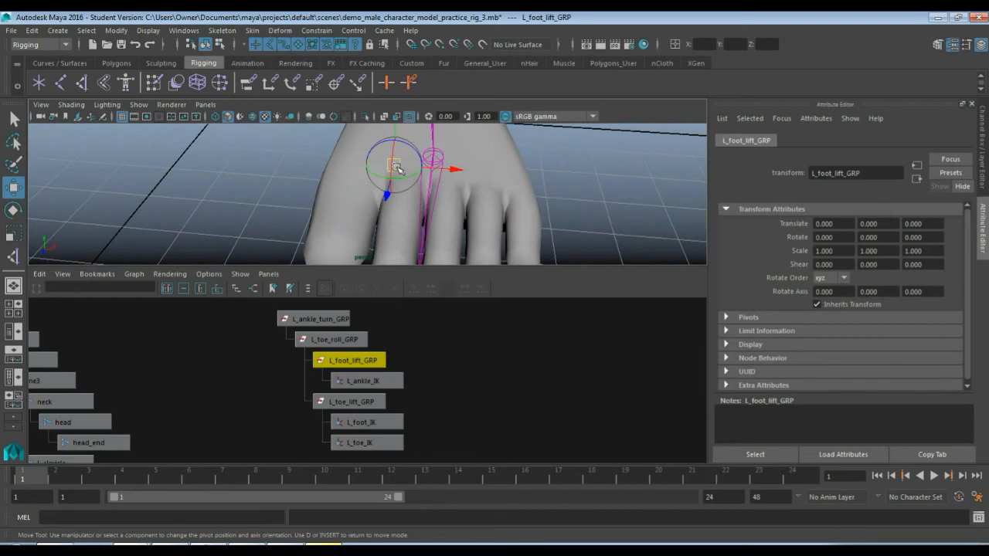
key("v")
left_click_drag(397, 168, 435, 160)
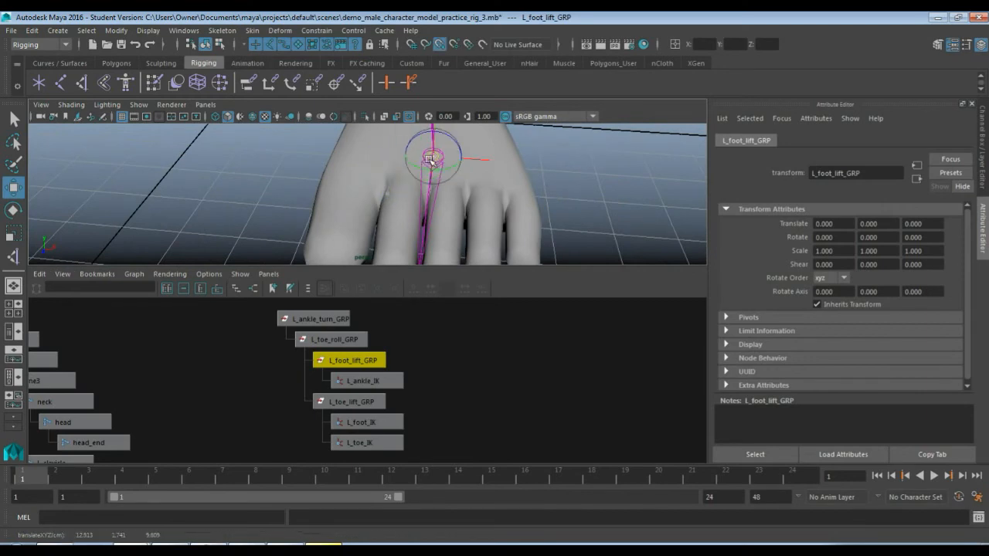
left_click_drag(572, 186, 515, 176, "alt")
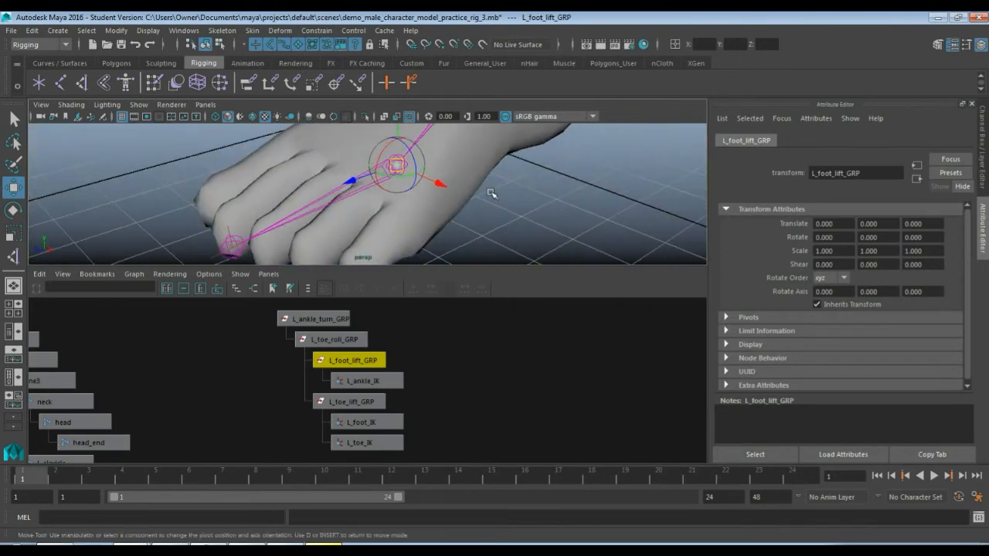
right_click_drag(494, 194, 479, 183, "alt")
middle_click_drag(479, 183, 474, 210, "alt")
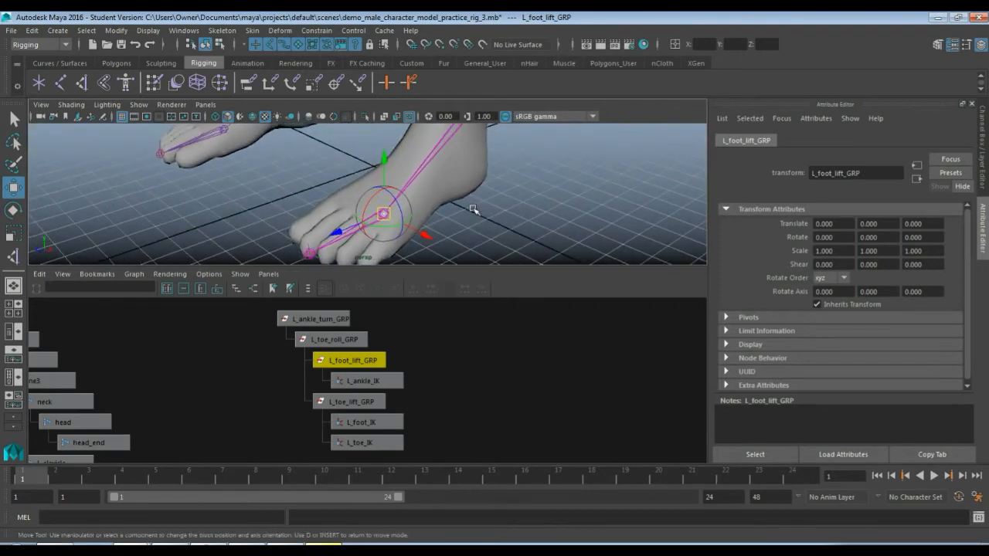
Snap the pivot of L_toe_lift_GRP to the ball joint of the left foot
left_click(355, 403)
left_click_drag(364, 232, 344, 174, "alt")
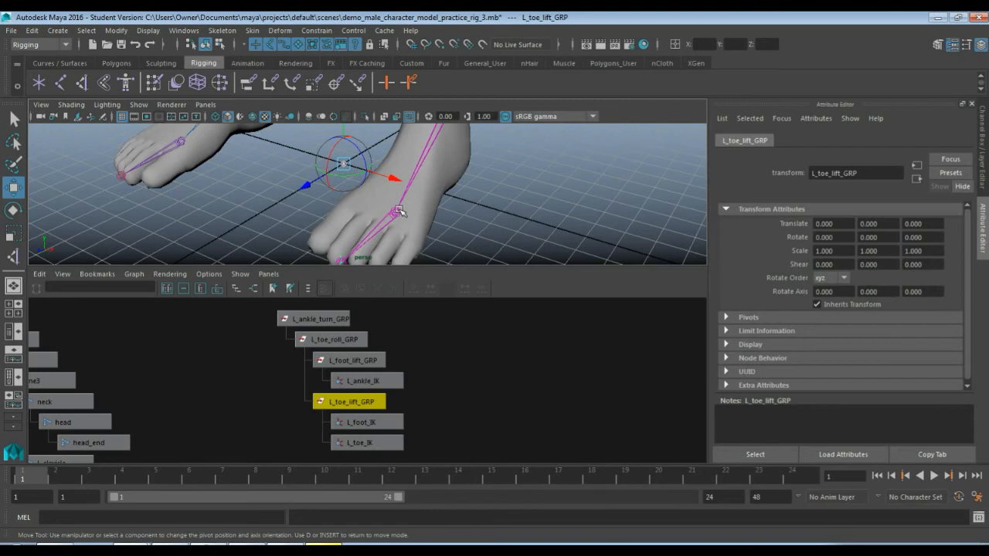
key("v")
left_click_drag(344, 163, 475, 195)
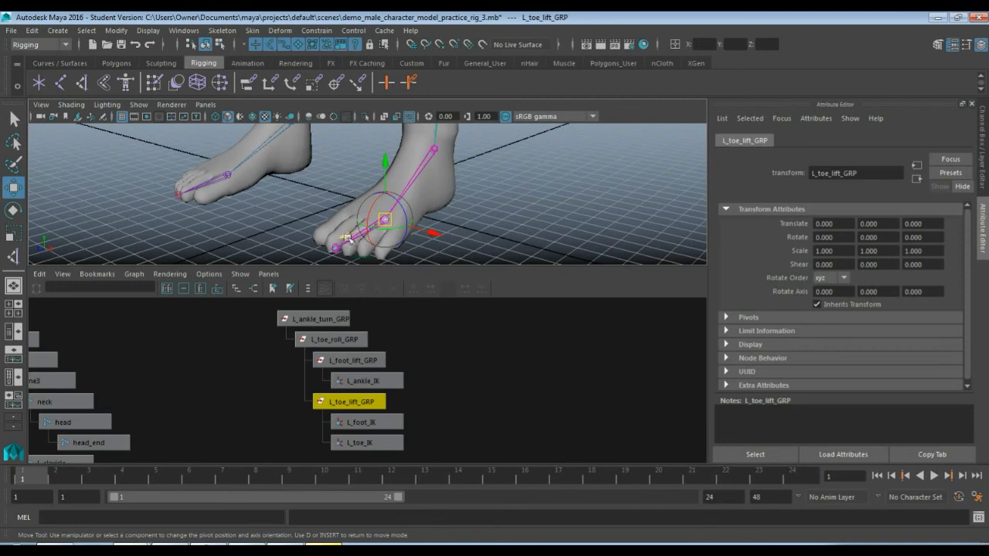
Check the pivot positions of L_toe_roll_GRP and L_ankle_turn_GRP on the left foot
left_click(323, 340)
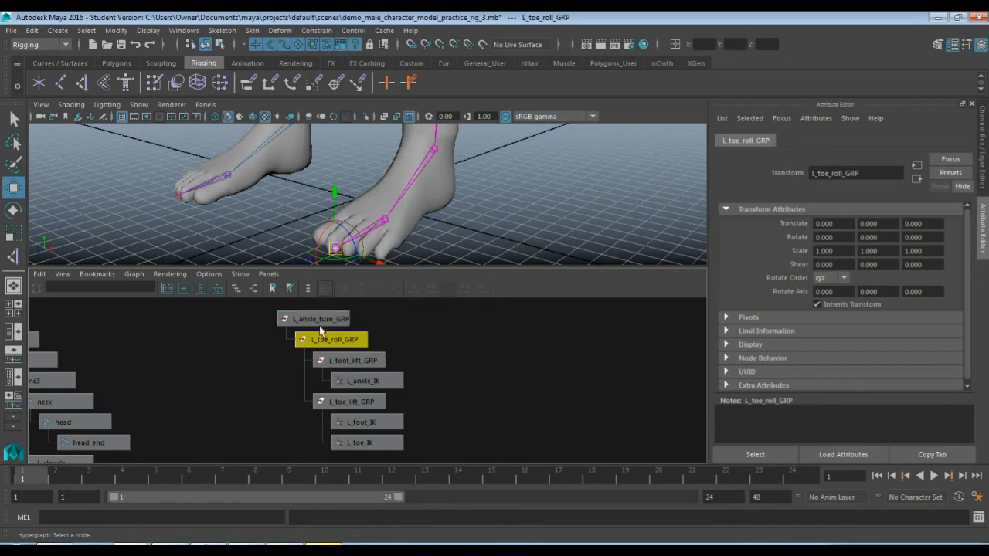
left_click(317, 319)
scroll(435, 165, "down", 3)
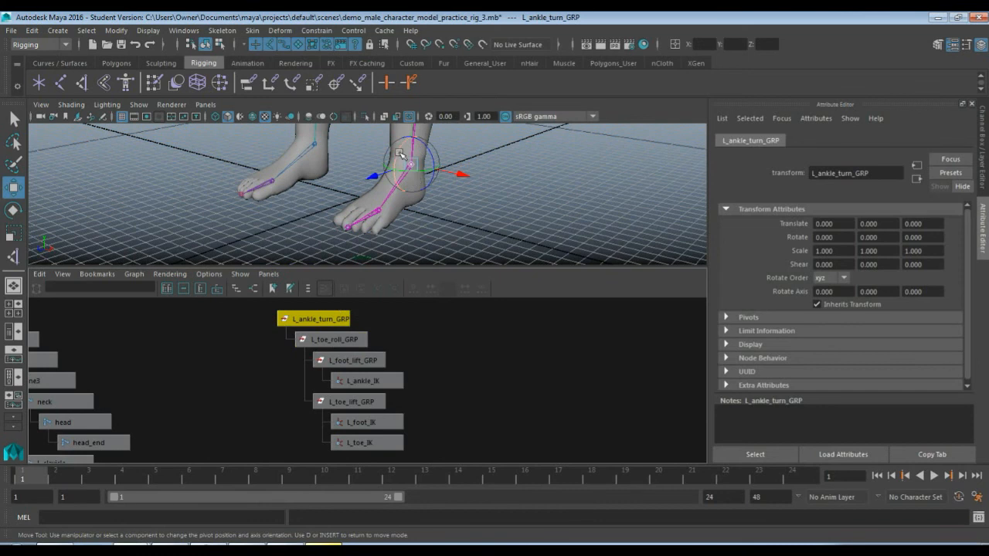
Try rotating L_ankle_turn_GRP about 23.4 degrees around X at the ankle pivot, and undo the rotation
left_click_drag(399, 151, 405, 139)
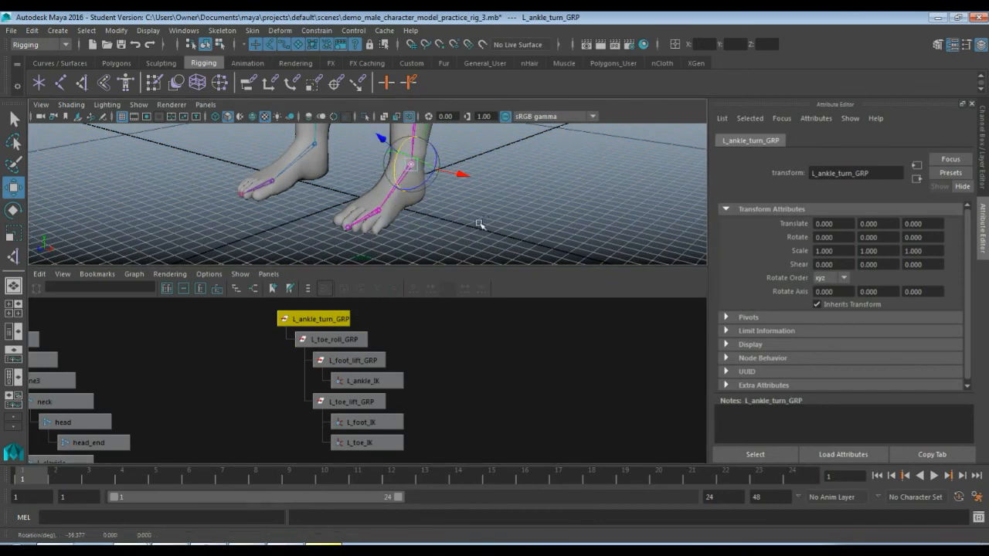
key("ctrl+z")
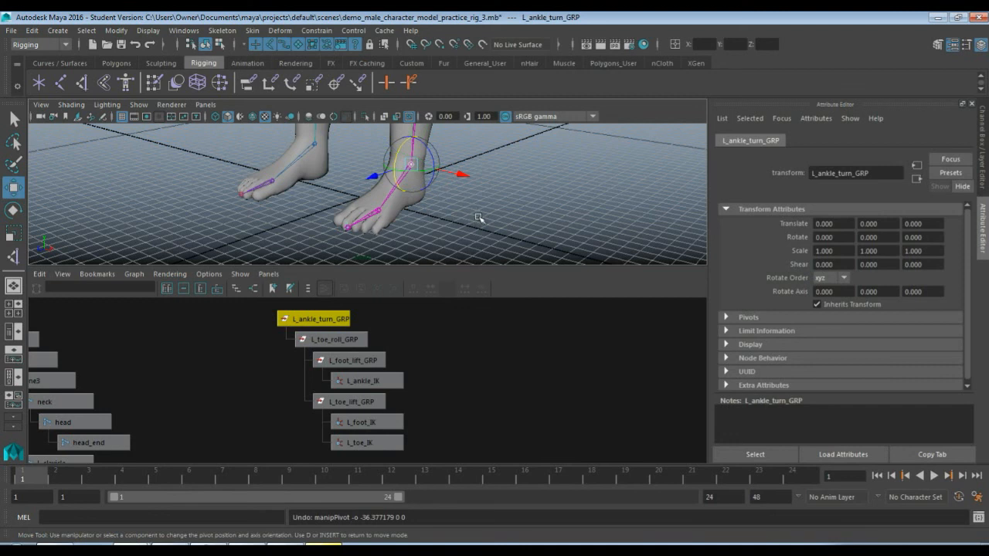
key("d")
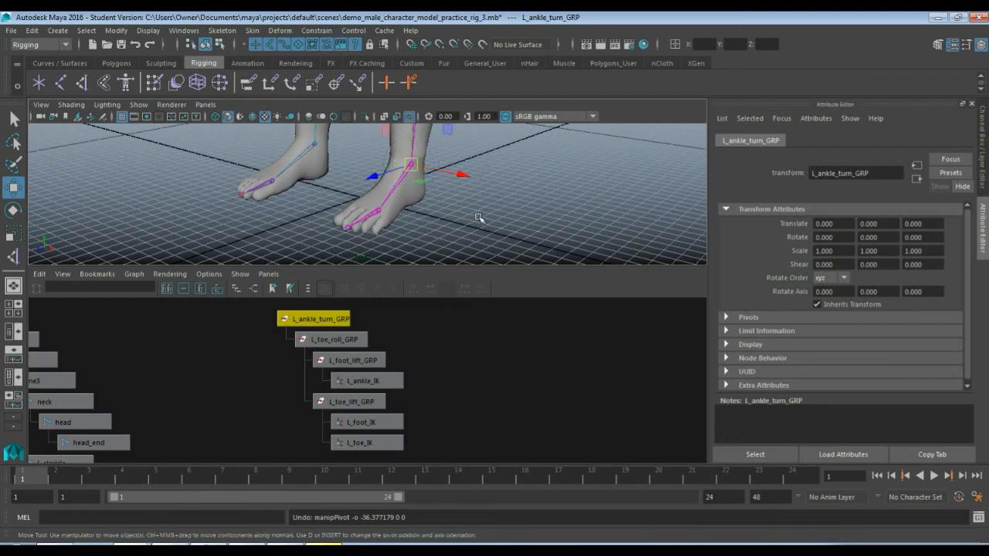
key("e")
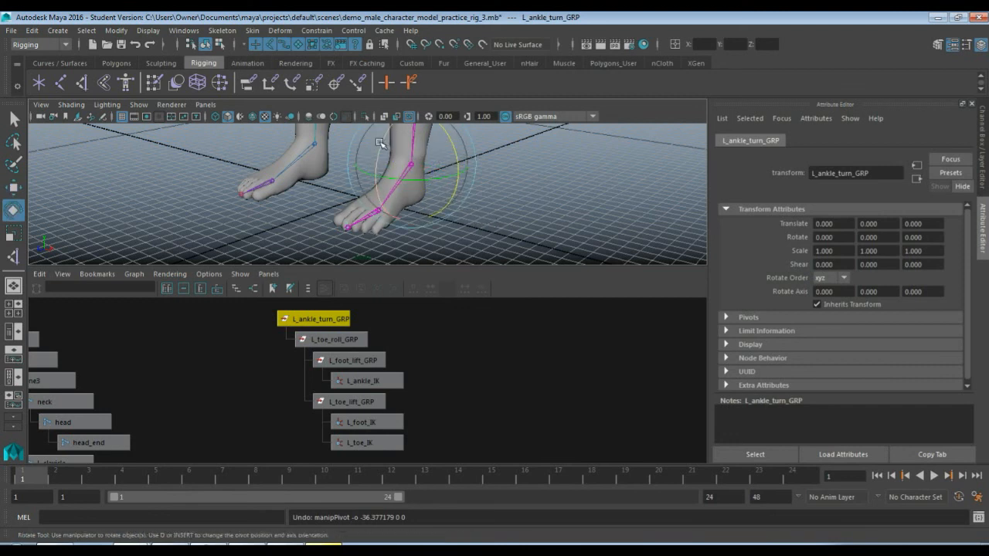
left_click_drag(380, 146, 384, 171)
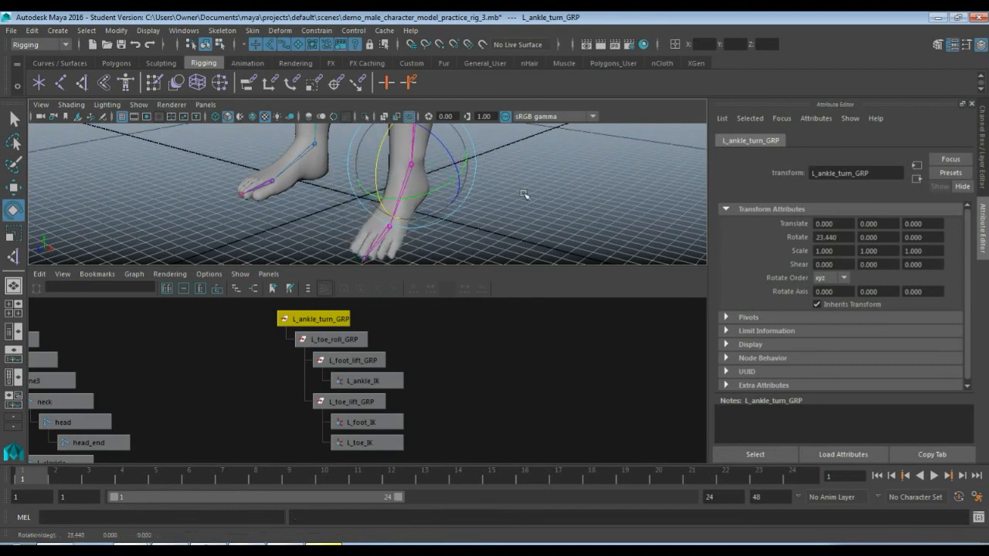
key("ctrl+z")
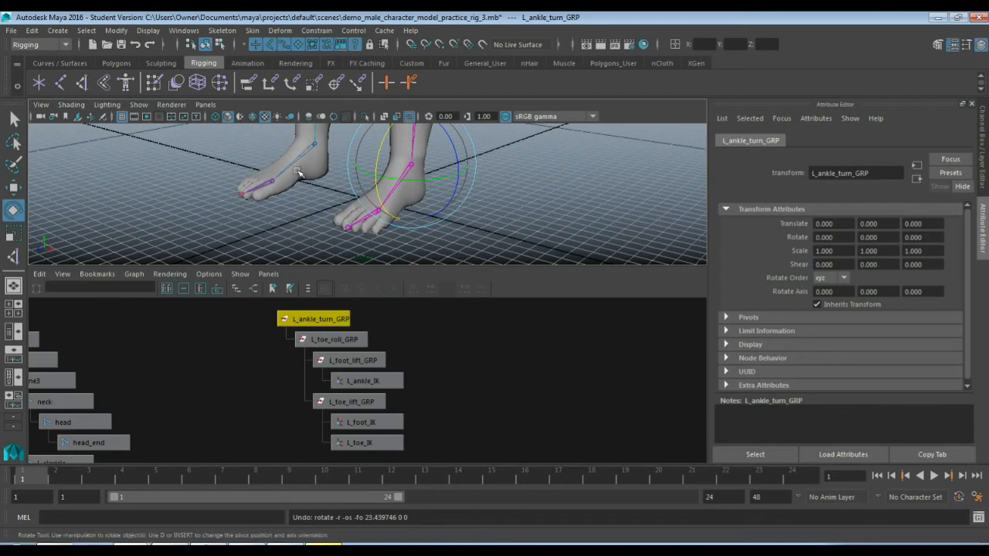
scroll(298, 171, "down", 3)
scroll(371, 377, "up", 1)
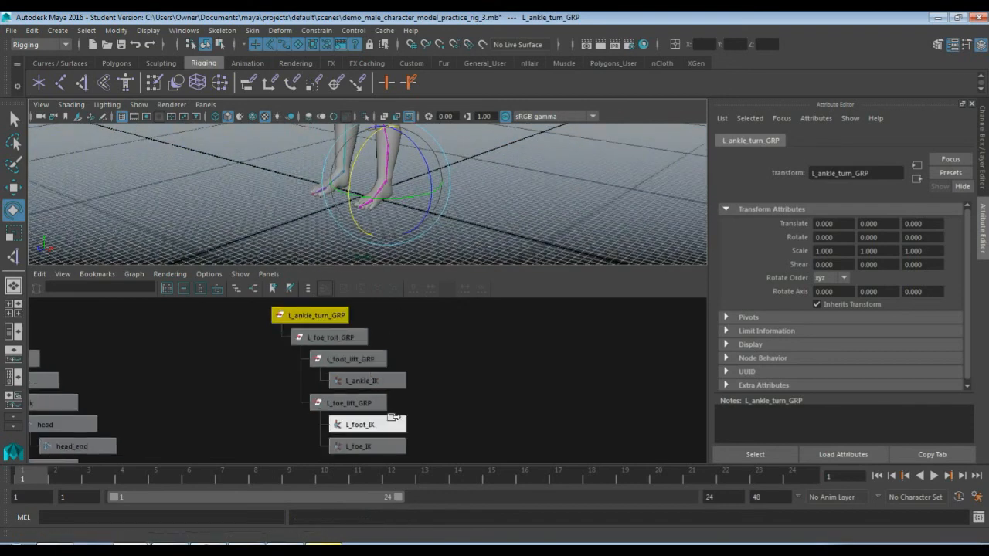